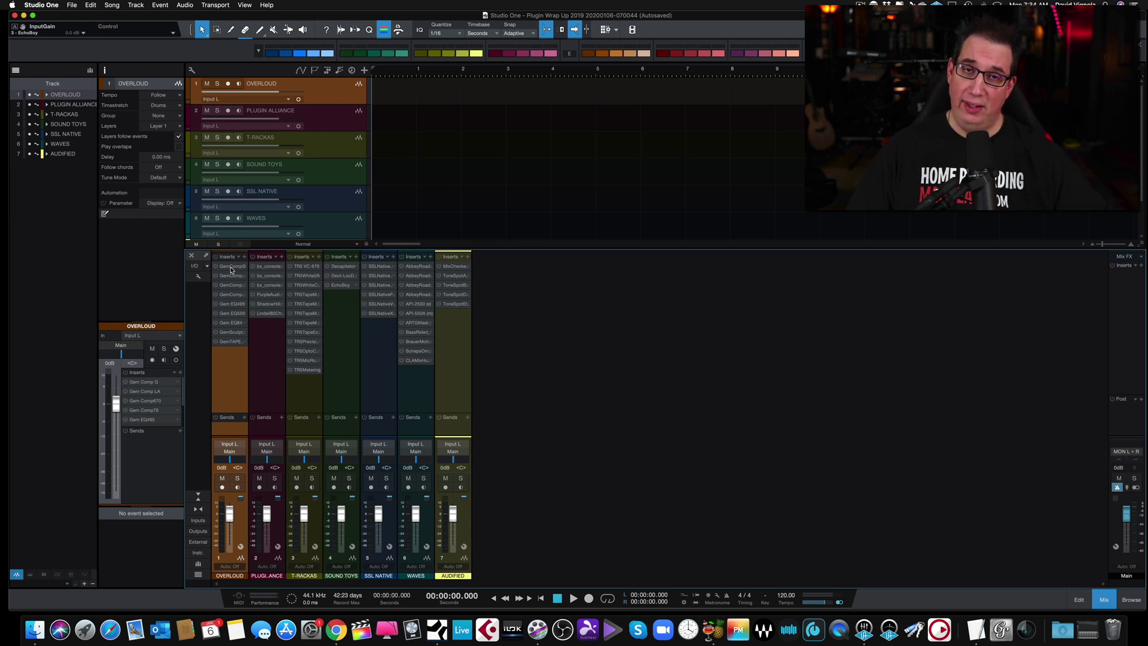
Step: Open the Gem Comp G insert on the OVERLOUD channel and set the neighbouring Gem Comp LA to Solid State (3A)
double_click(232, 267)
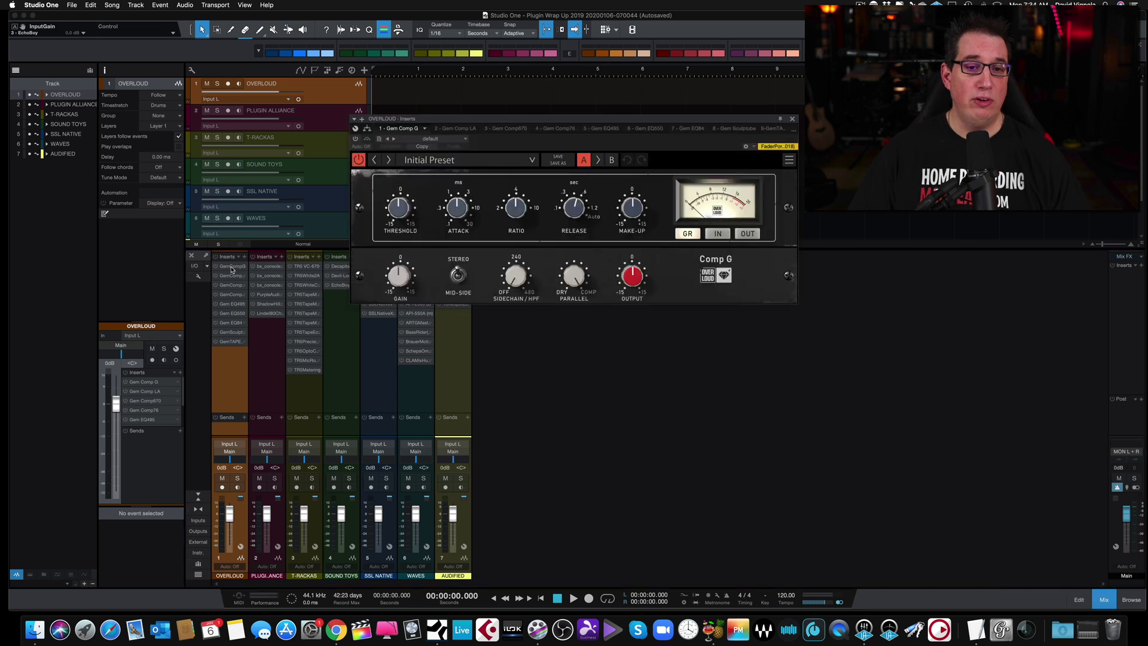
left_click_drag(499, 120, 473, 134)
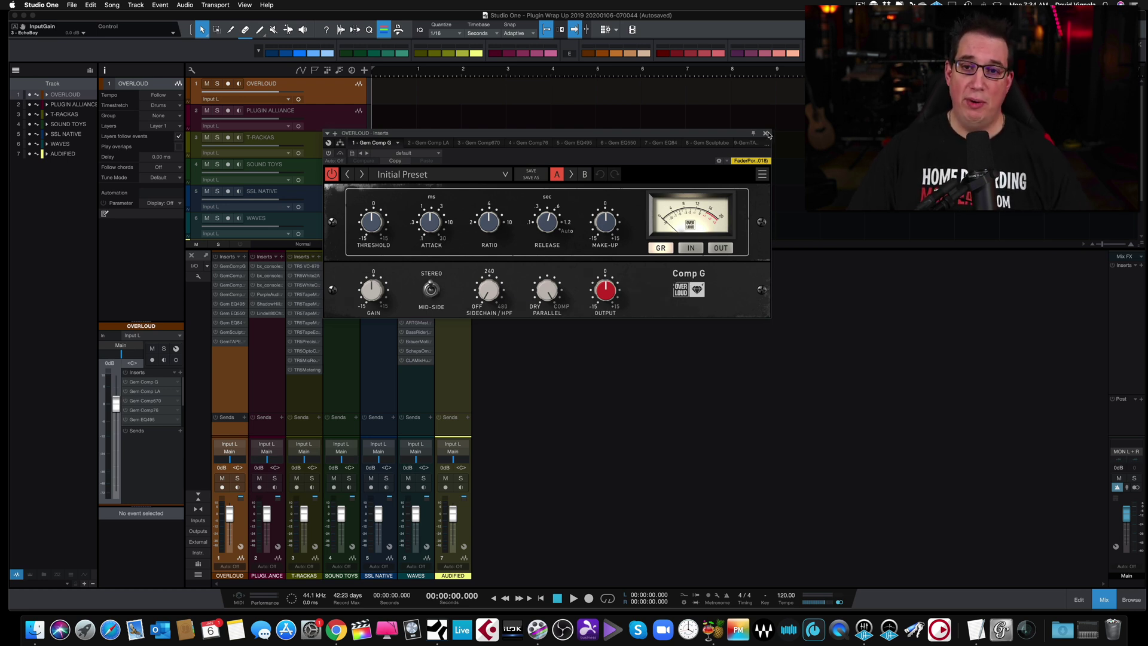
left_click(428, 144)
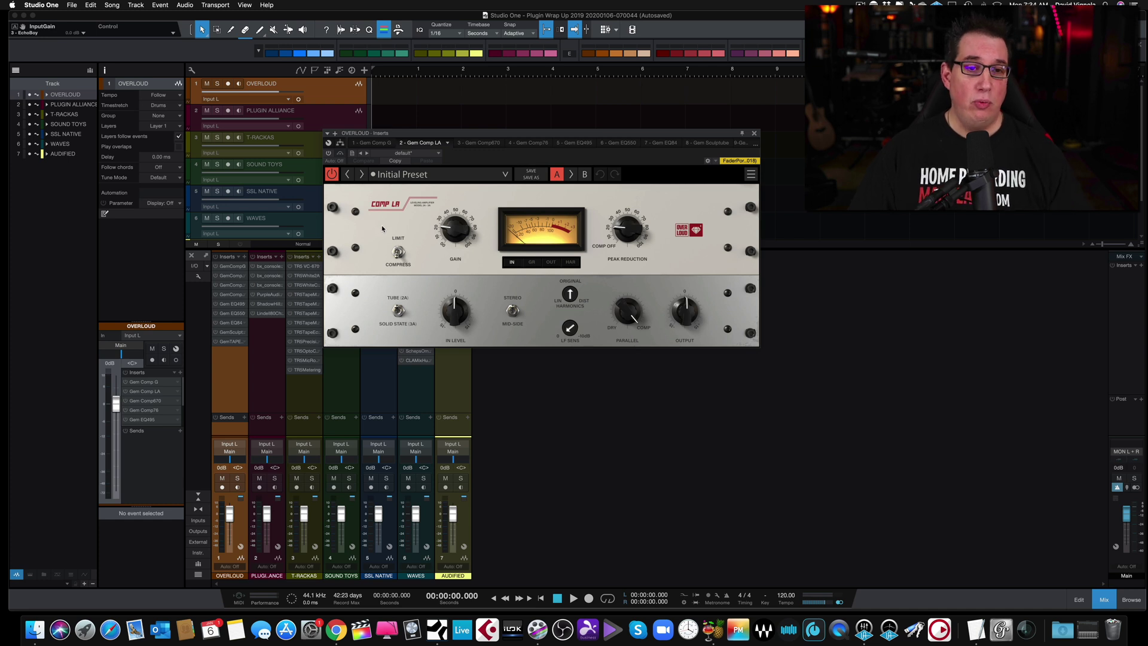
left_click(398, 312)
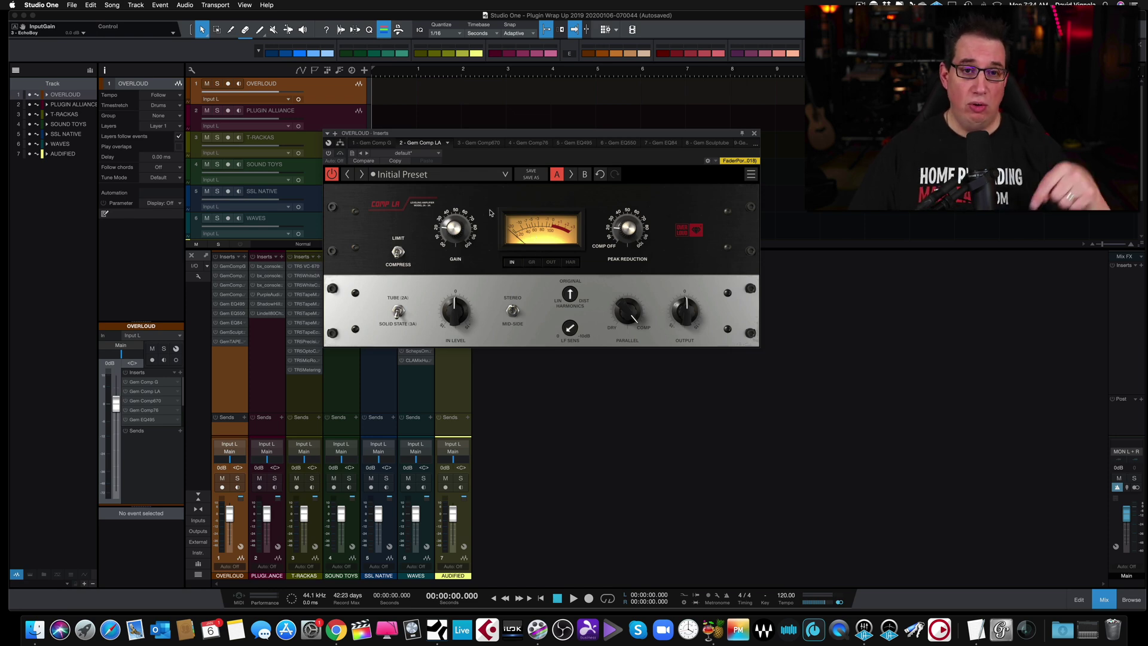
Step: Show the Gem Comp670 and Gem Comp76 compressors from the OVERLOUD inserts
left_click(483, 143)
left_click_drag(484, 138, 443, 125)
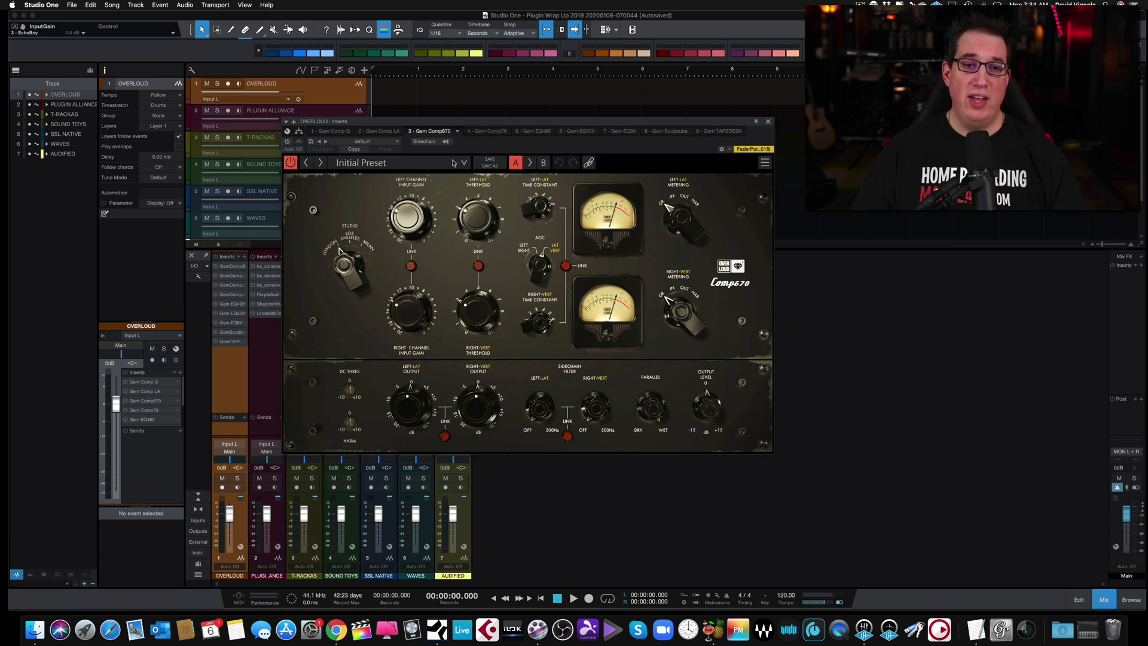
left_click(482, 131)
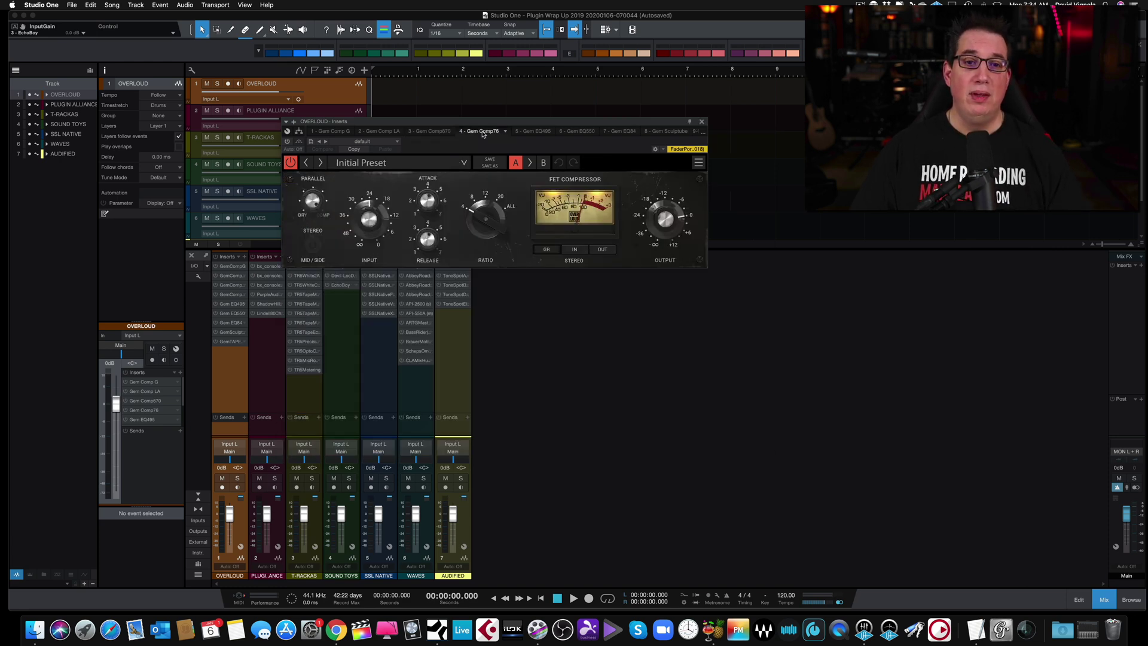
left_click_drag(472, 123, 471, 135)
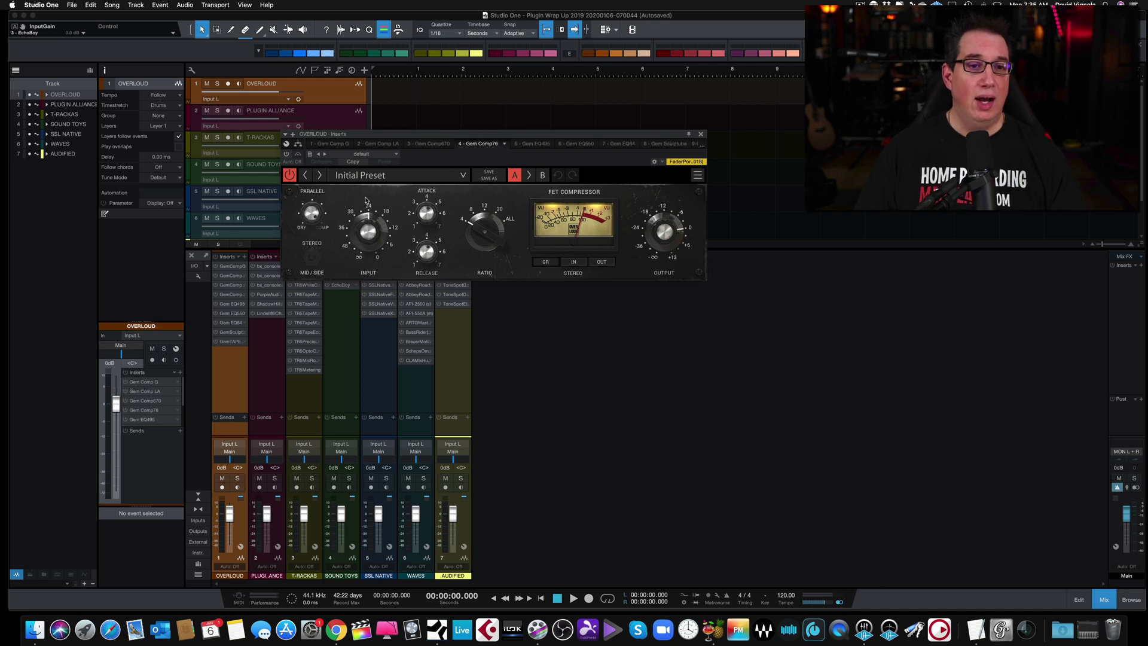
Step: Show the Gem EQ495 and Gem EQ550 equalizers, switching the EQ550's low band on and off again
left_click(535, 144)
left_click_drag(500, 136, 513, 135)
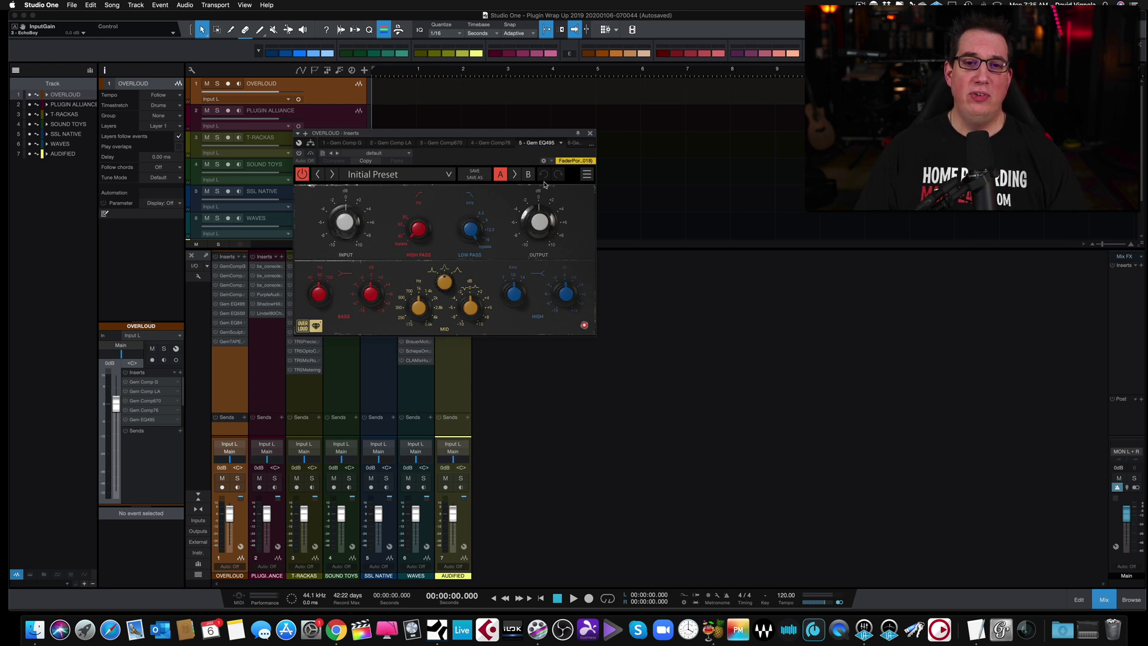
left_click(571, 144)
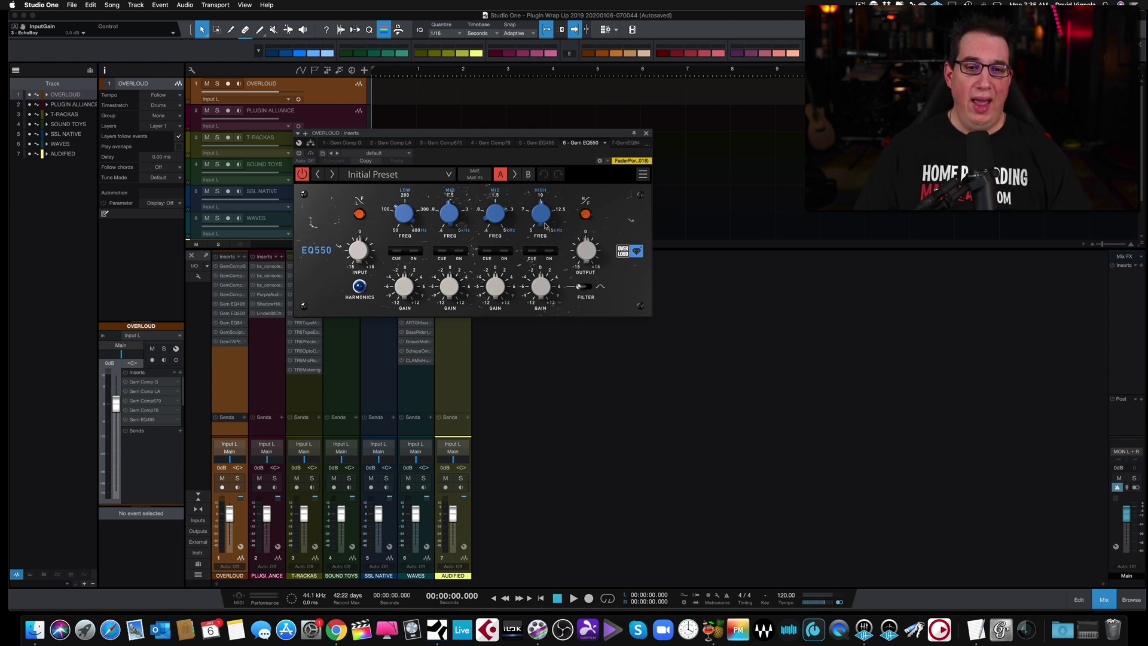
left_click(411, 254)
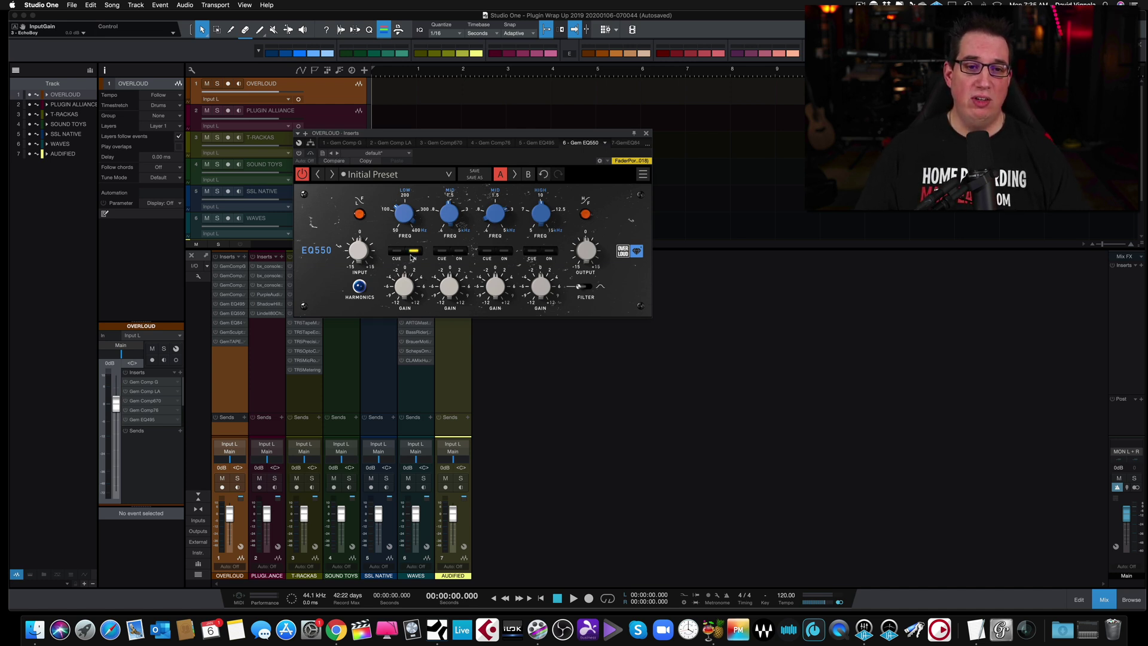
left_click(411, 252)
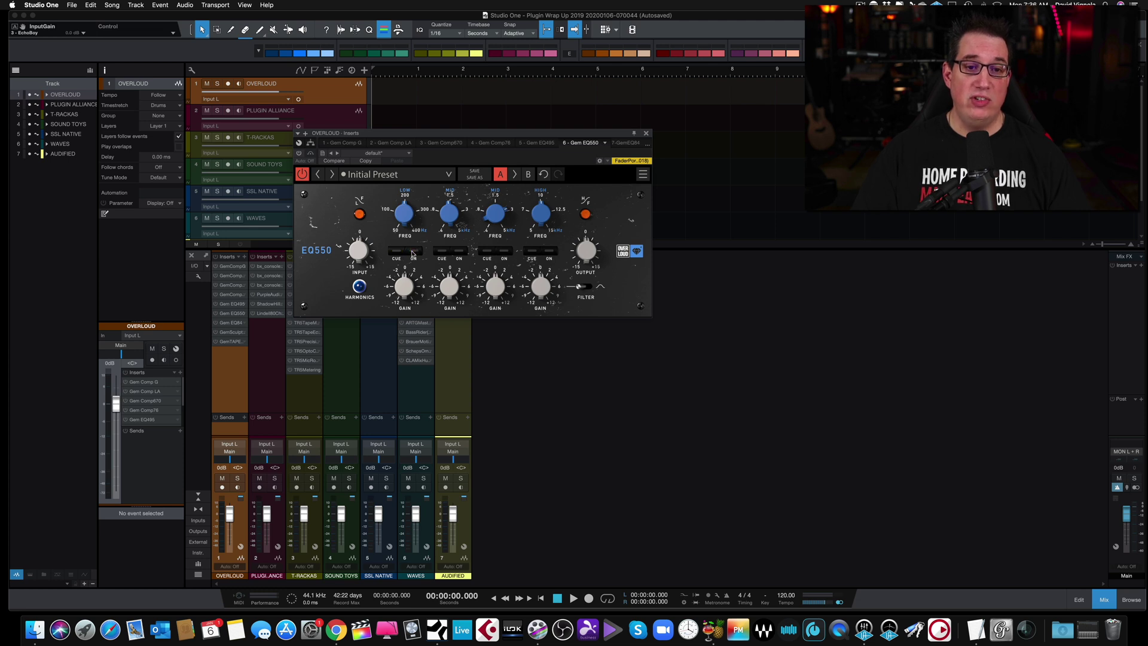
Step: Show the Gem EQ84 equalizer and the Gem Sculptube distortion plug-in
left_click(625, 143)
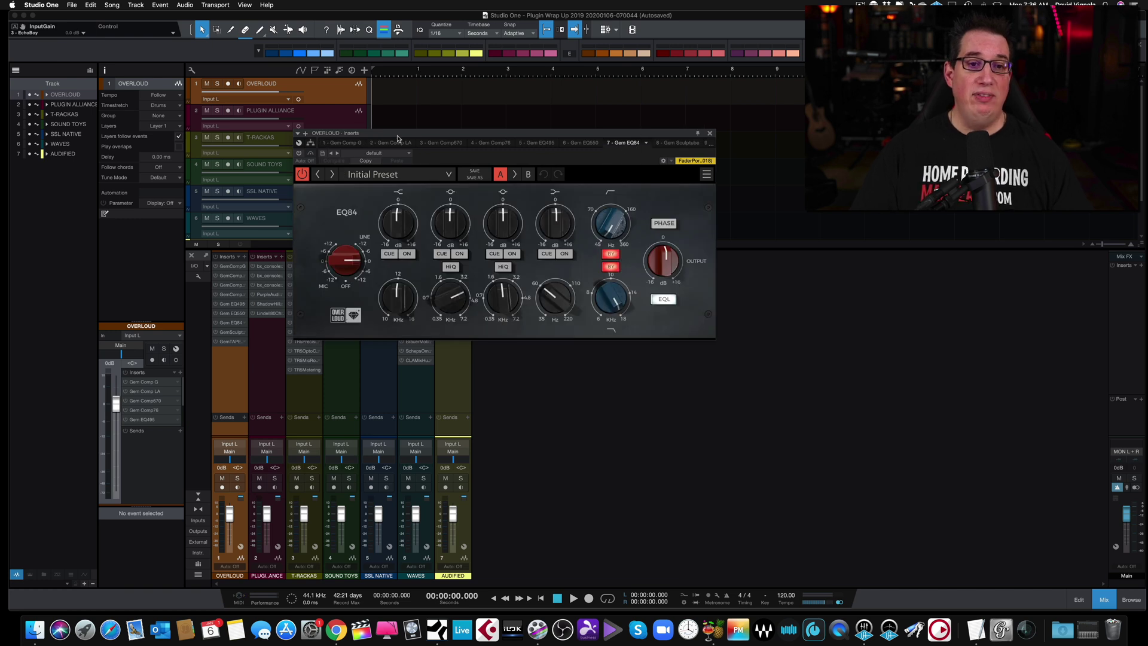
left_click_drag(403, 136, 371, 139)
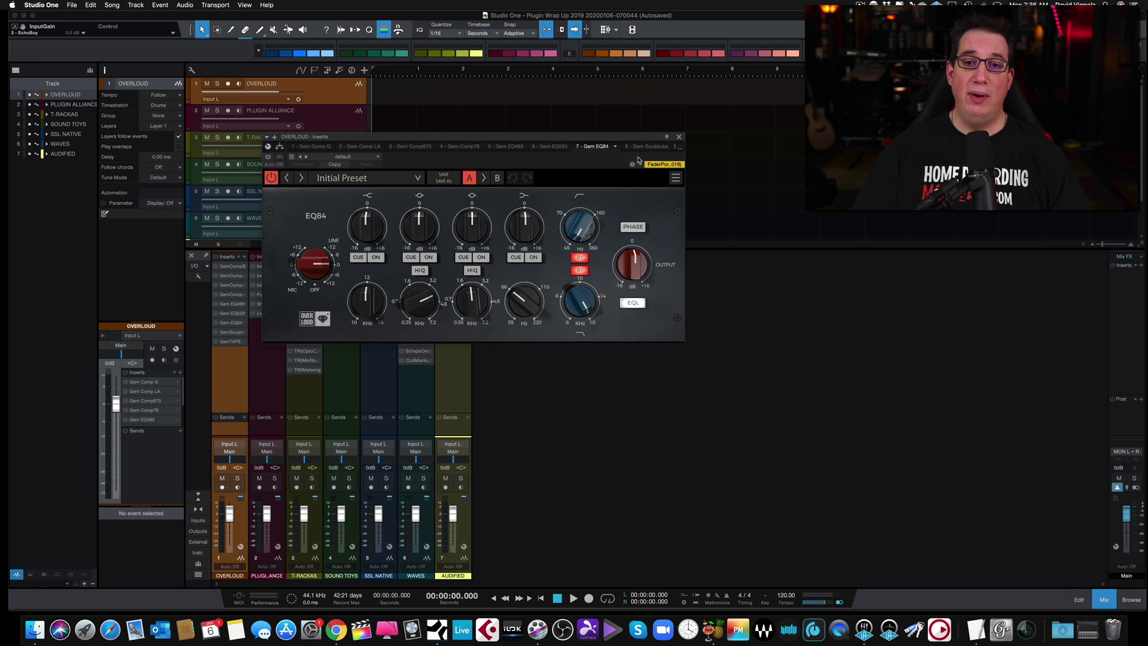
left_click(680, 151)
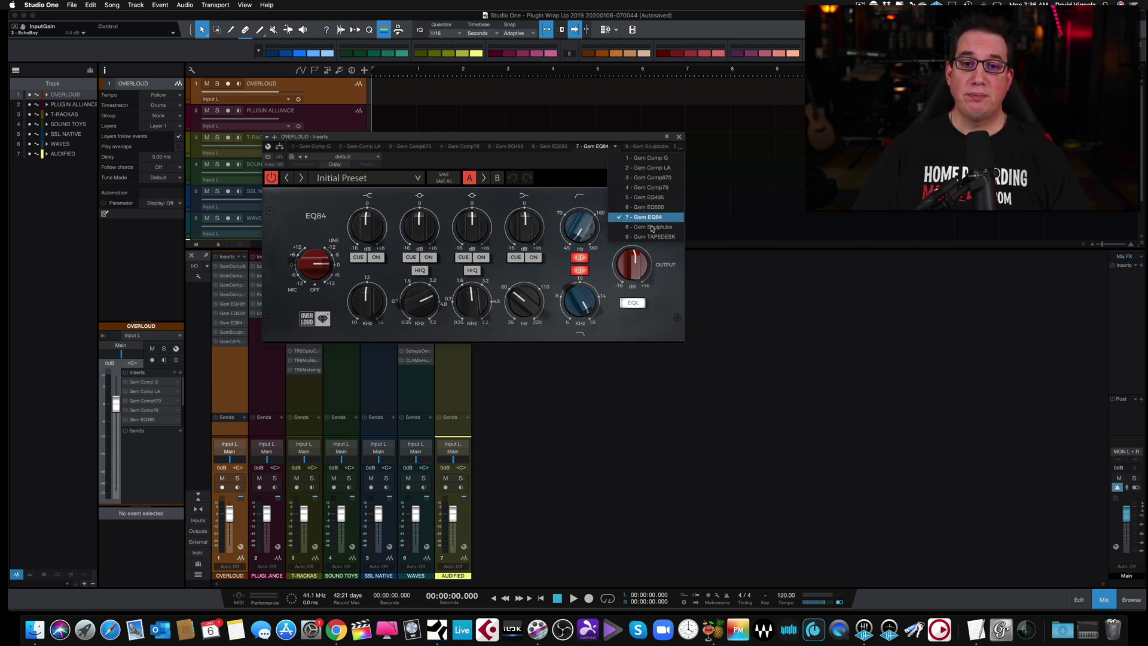
left_click(652, 229)
left_click_drag(492, 138, 472, 151)
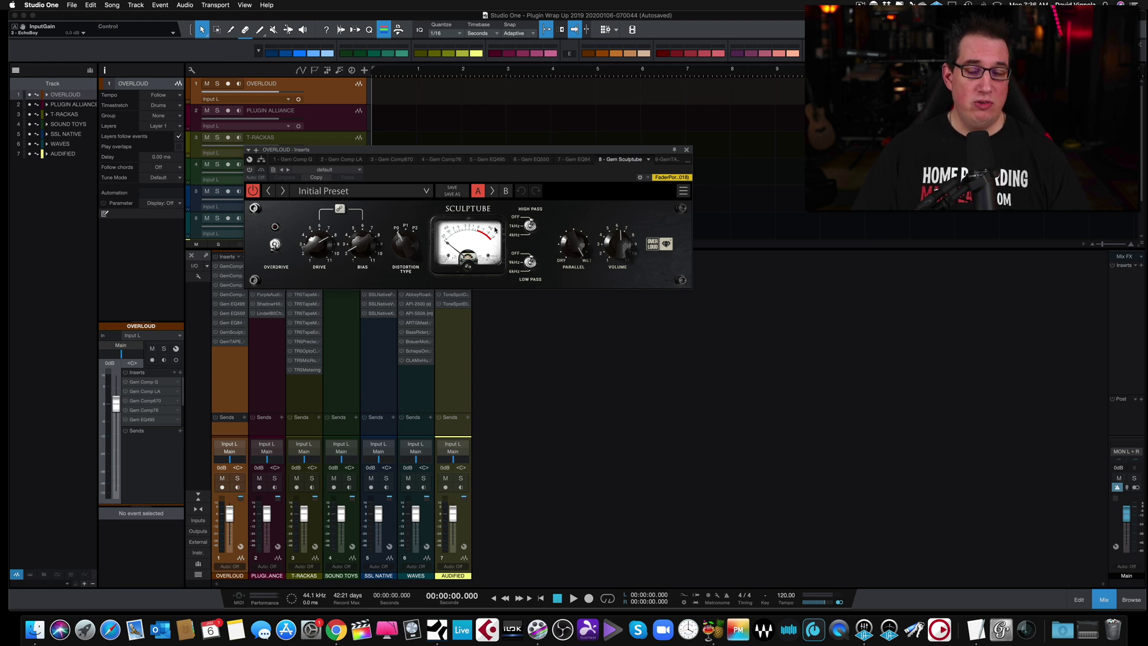
Step: Open Gem TAPEDESK and change its console emulation to the second model after S4000
left_click(689, 164)
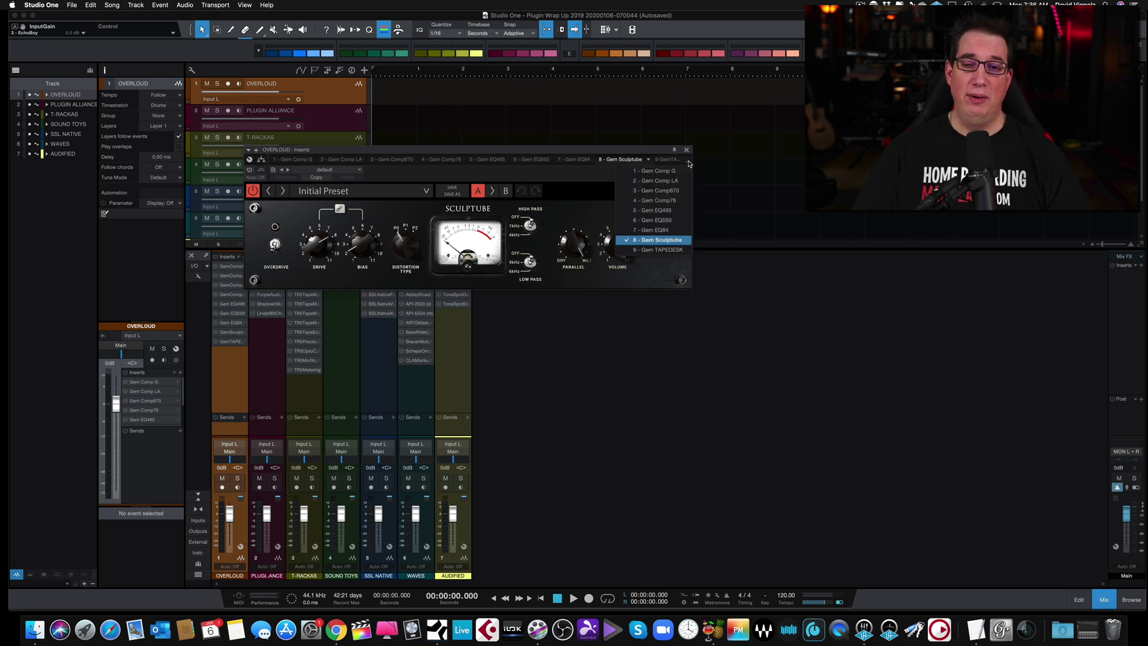
left_click(653, 251)
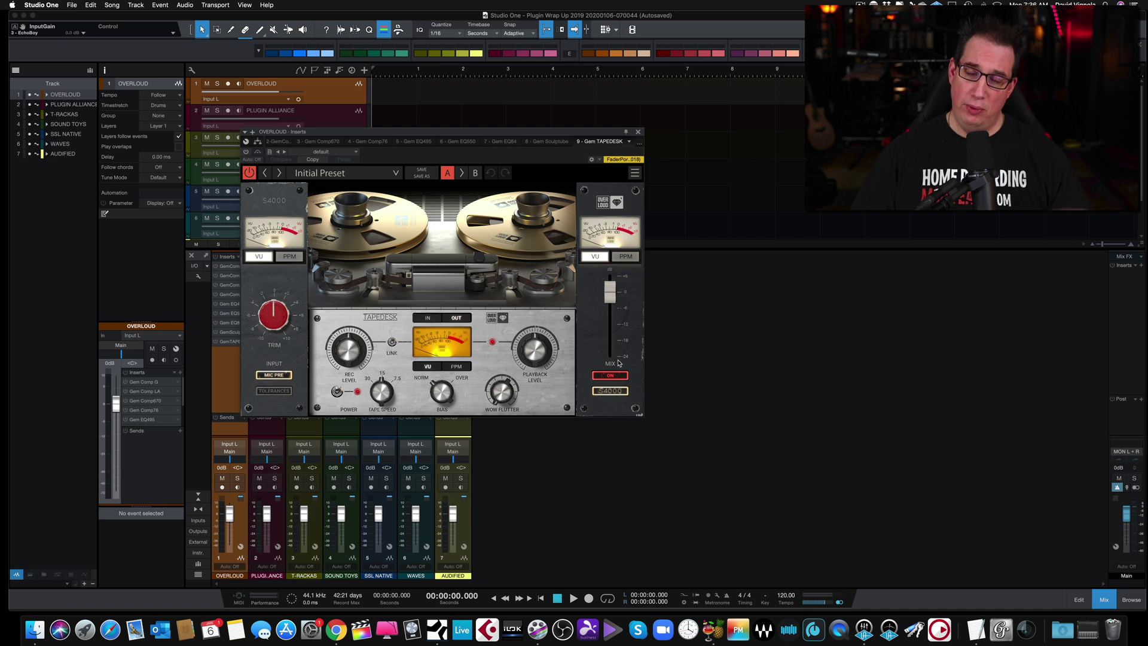
left_click(610, 392)
left_click(610, 392)
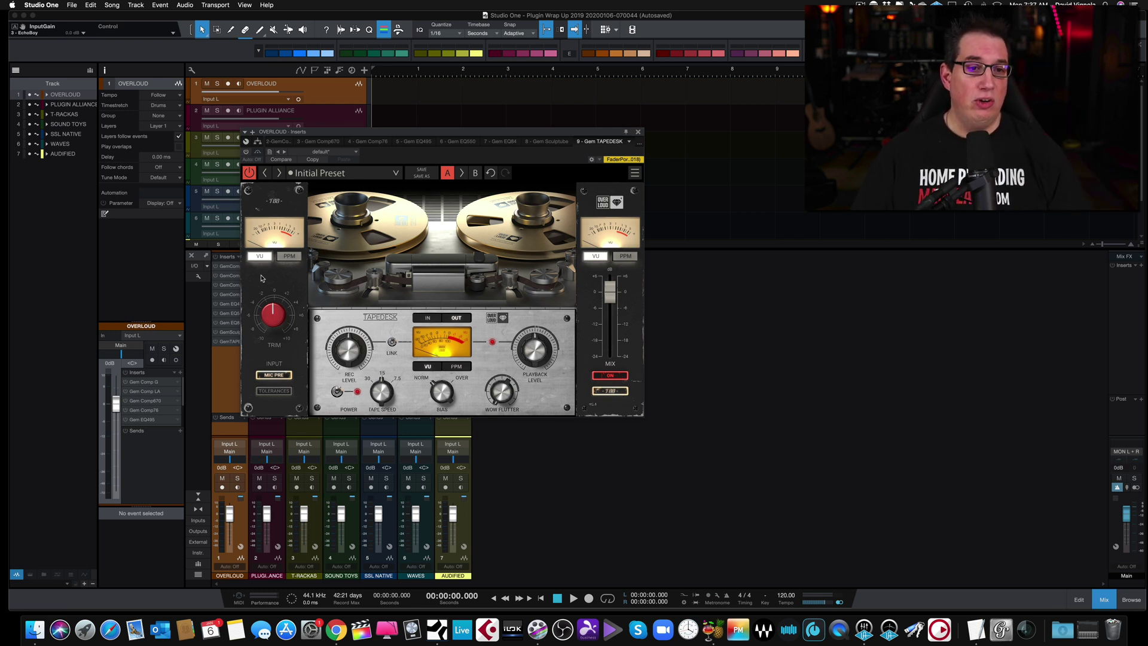
Step: Toggle TAPEDESK's Mic Pre switch and its Mix on/off switch, returning both to their original settings
left_click(276, 378)
left_click(276, 378)
left_click(276, 378)
left_click(276, 378)
left_click(608, 376)
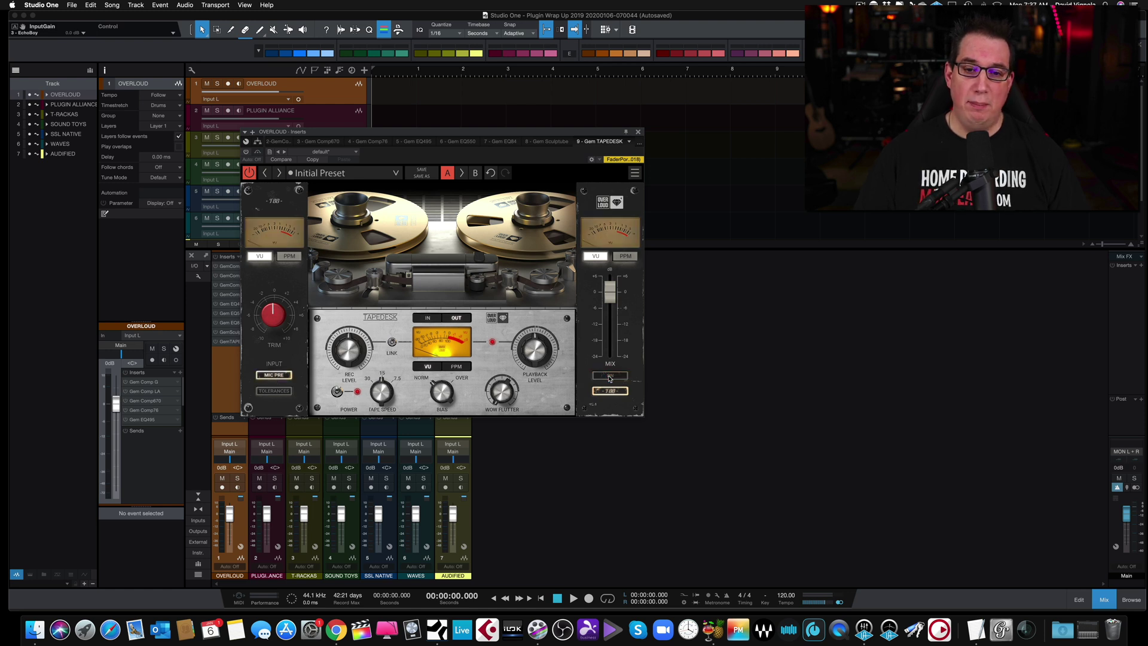
left_click(609, 376)
left_click(609, 377)
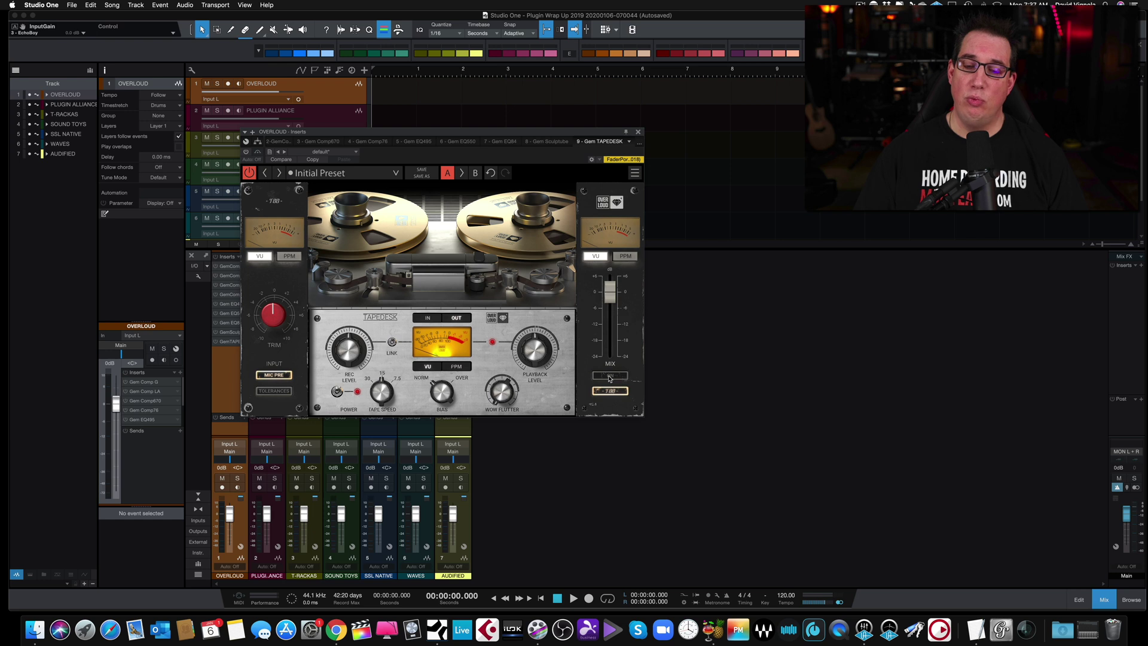
left_click(609, 377)
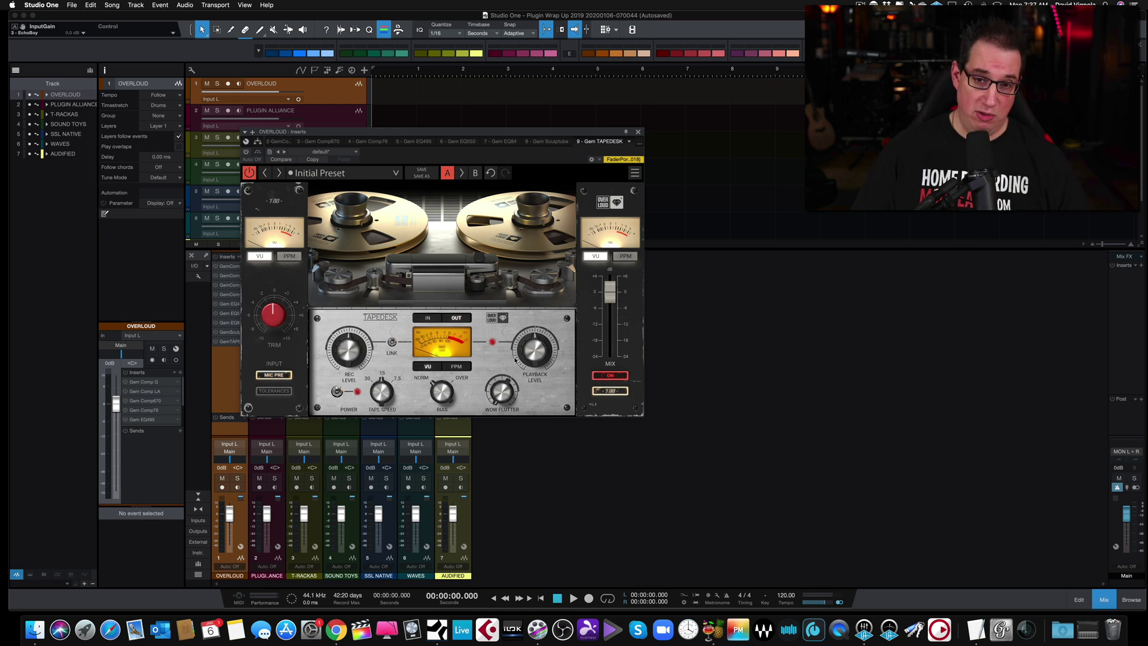
Step: Add a scribble reading "do not touch" over TAPEDESK's Rec Level knob and delete it again
left_click(635, 174)
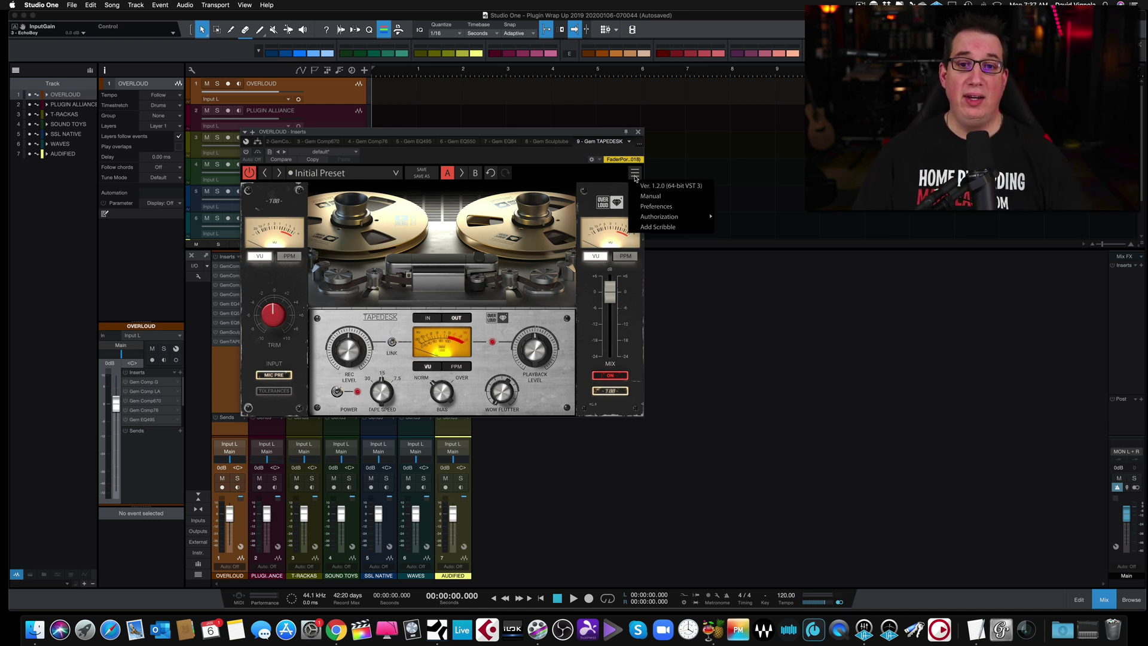
left_click(650, 227)
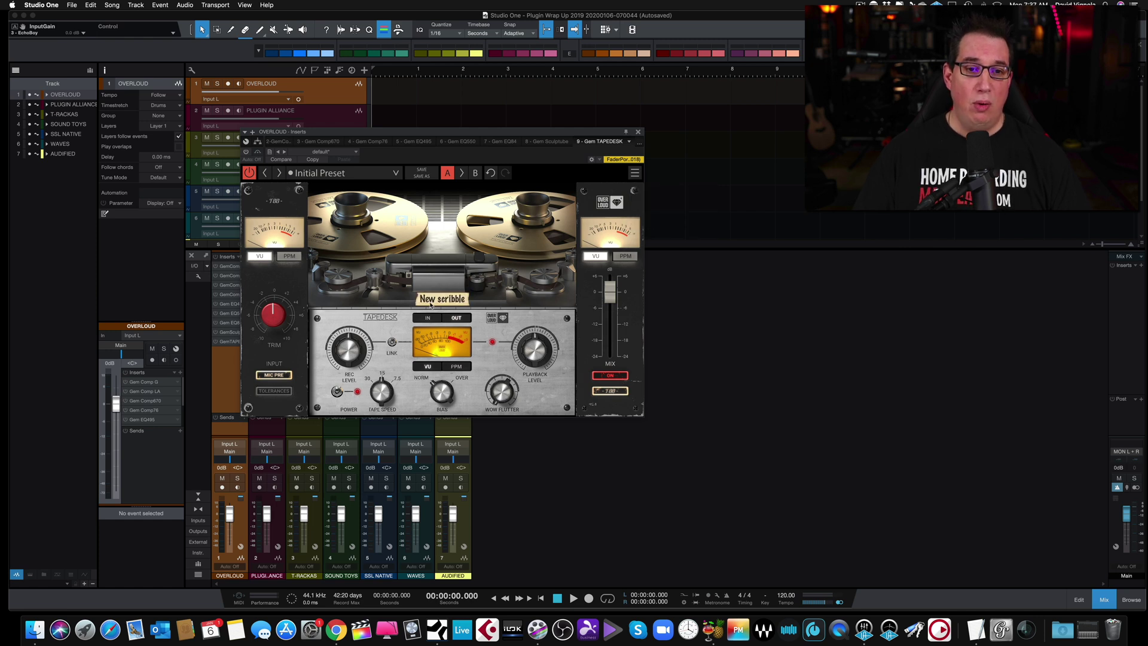
mouse_move(431, 300)
left_mouse_down()
mouse_move(423, 241)
mouse_move(369, 323)
mouse_move(367, 313)
mouse_move(360, 344)
mouse_move(381, 348)
mouse_move(350, 354)
mouse_move(417, 323)
mouse_move(472, 332)
mouse_move(391, 364)
mouse_move(371, 241)
mouse_move(338, 358)
mouse_move(341, 350)
left_mouse_up()
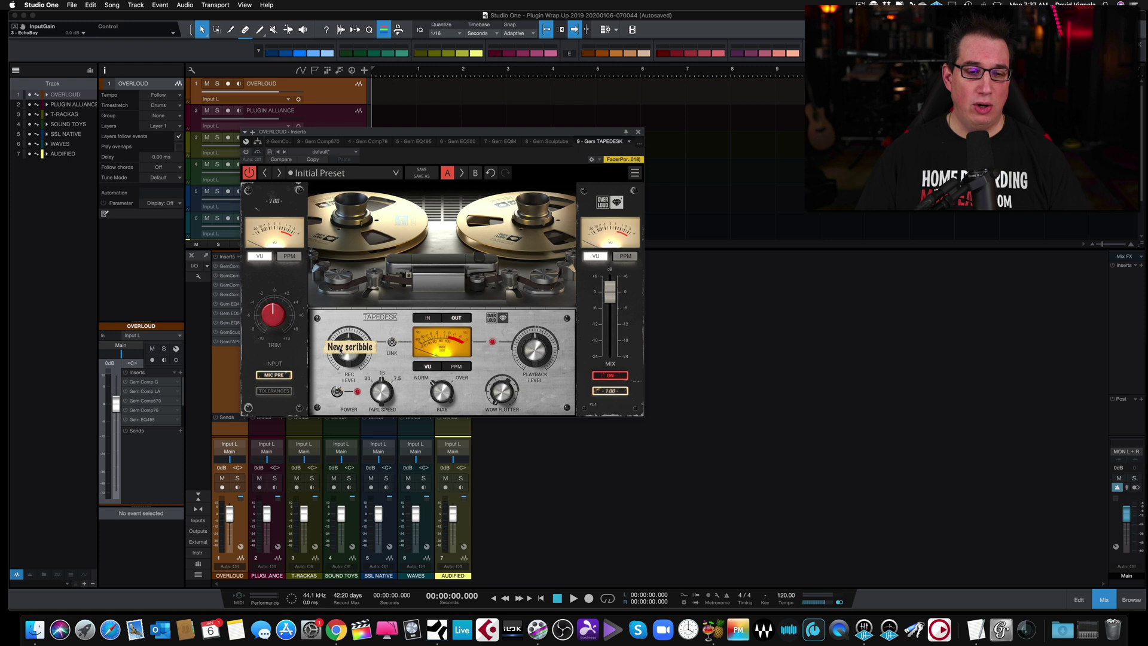
double_click(349, 347)
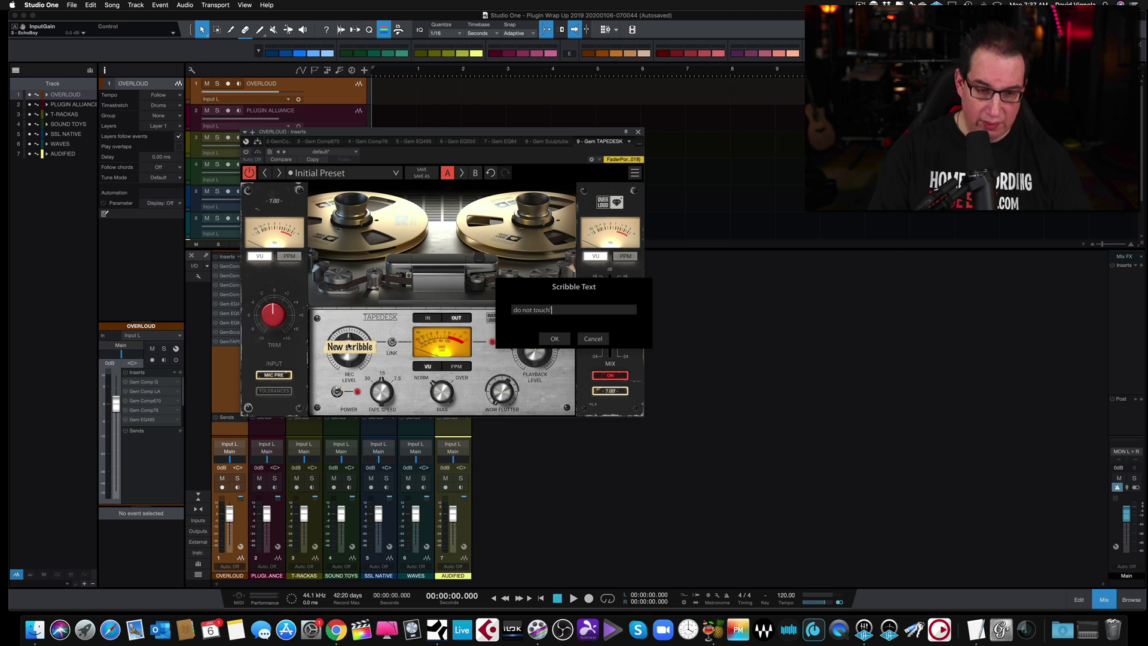
left_click(546, 339)
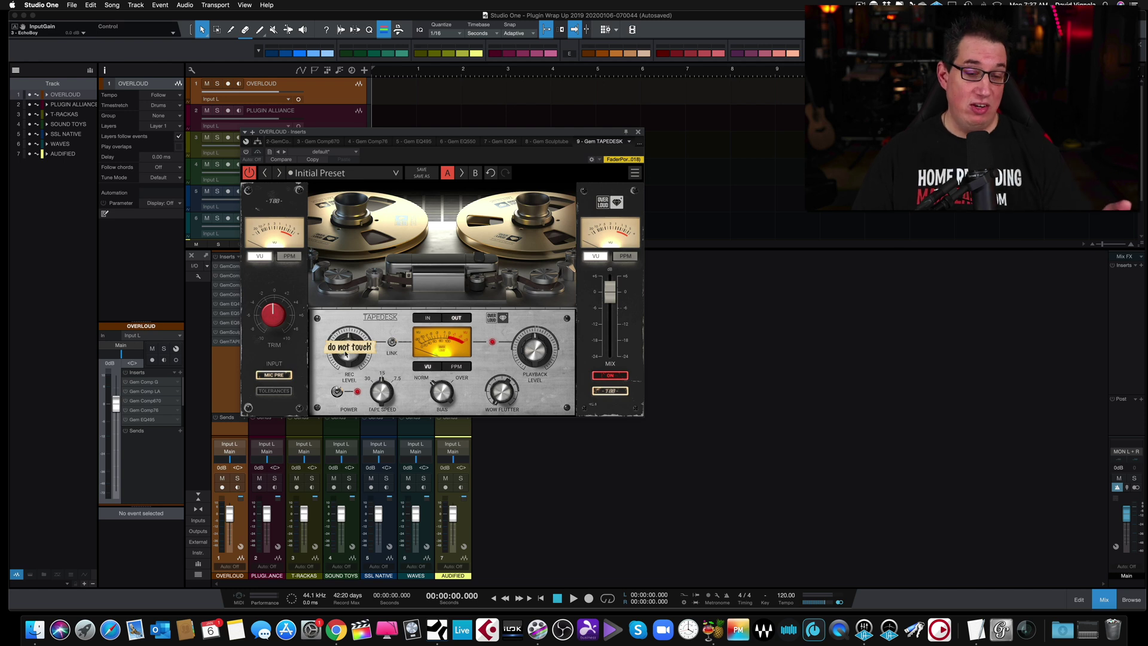
left_click_drag(351, 350, 350, 355)
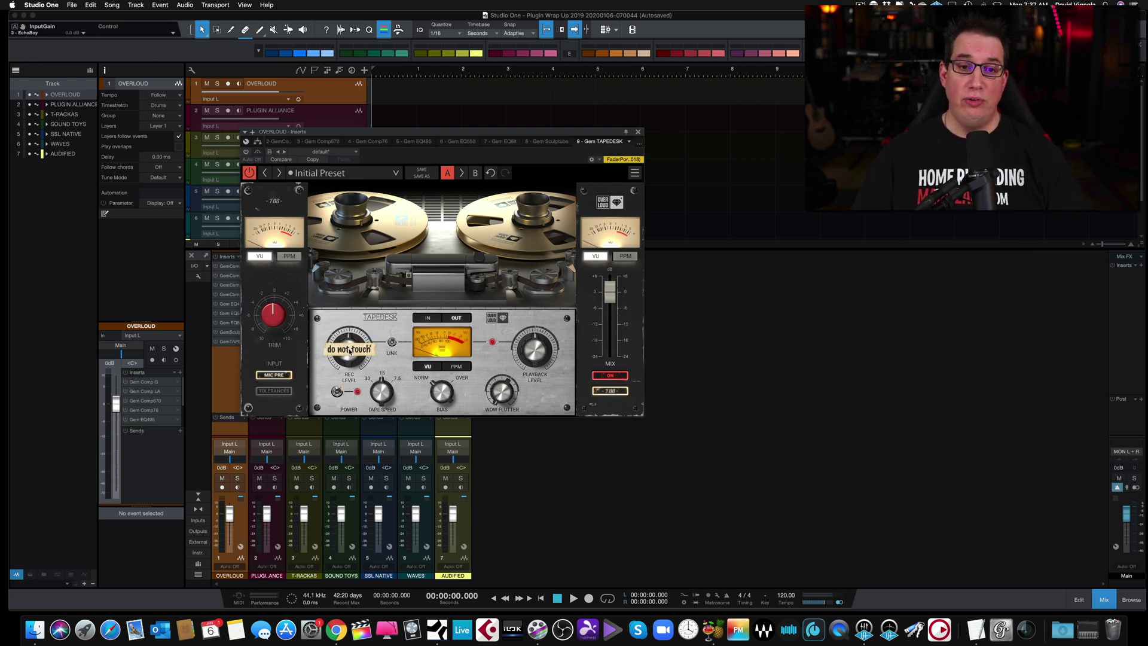
right_click(350, 353)
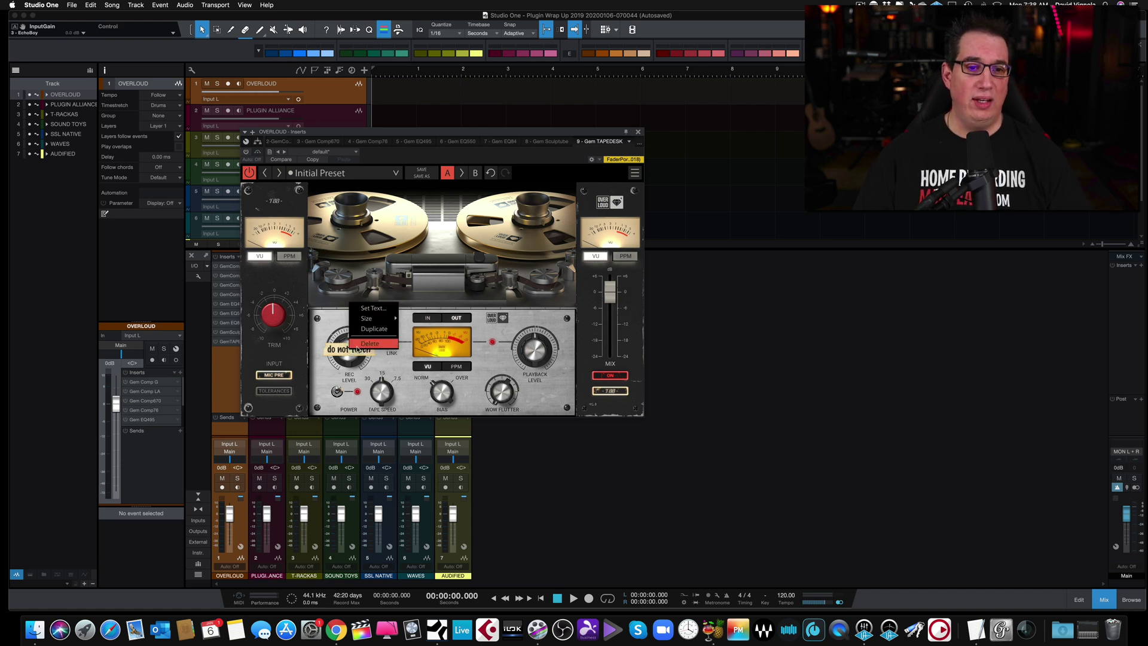
left_click(358, 348)
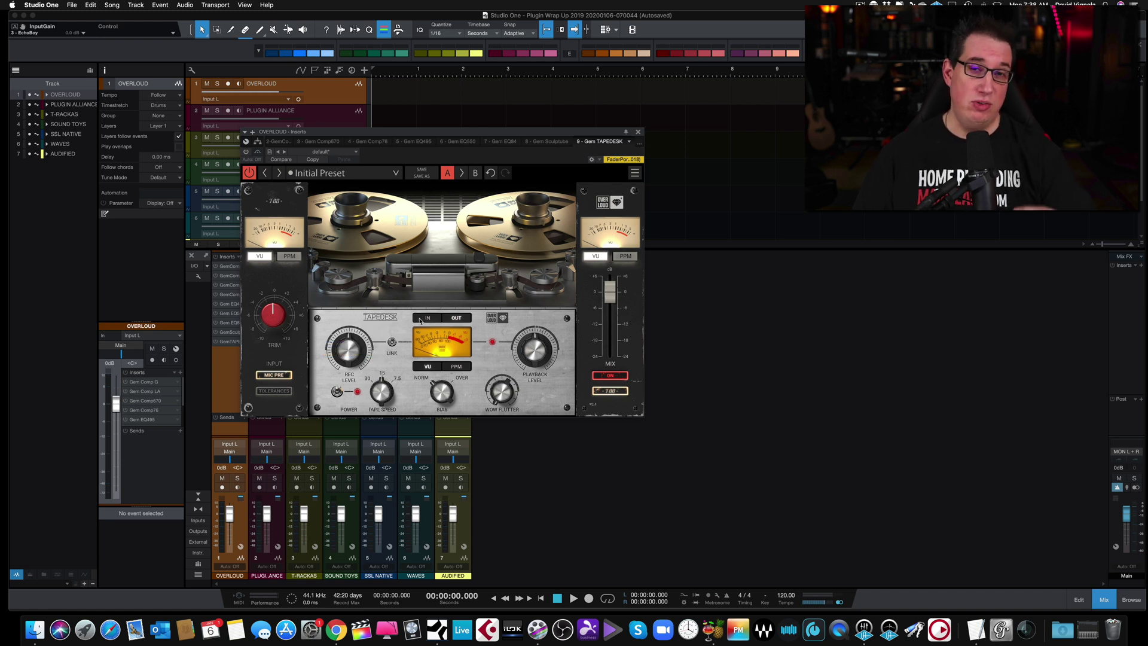
Step: Revisit the Gem Comp LA, Gem Comp G, Gem Comp670 and Gem Comp76 compressors on the OVERLOUD channel
left_click_drag(499, 134, 498, 139)
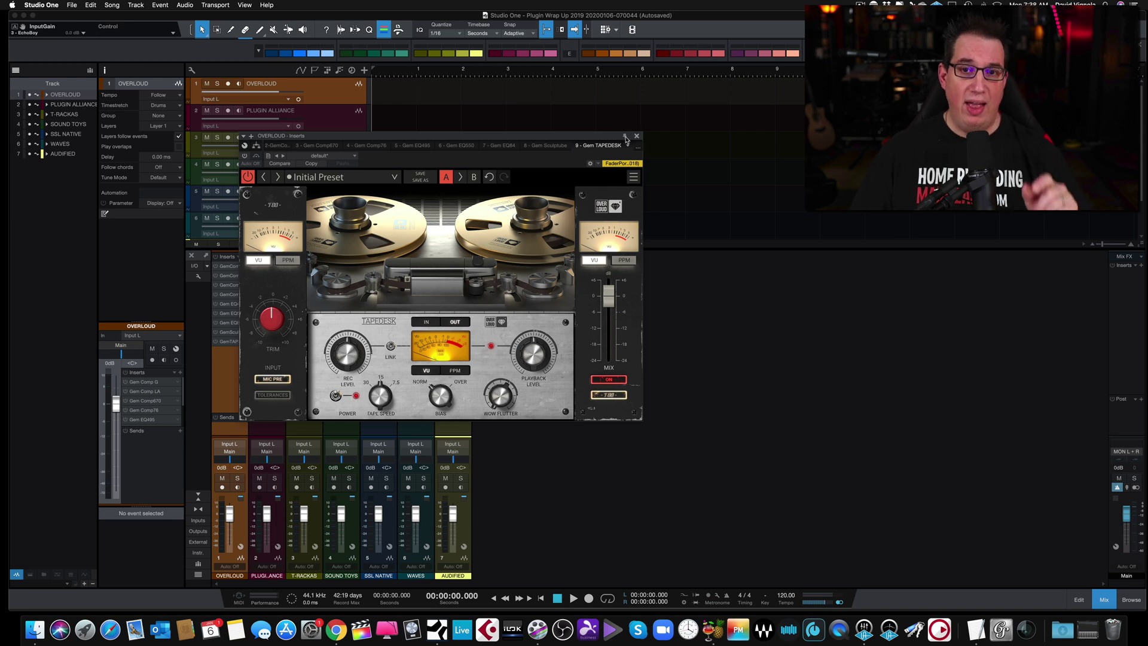
left_click_drag(553, 137, 540, 145)
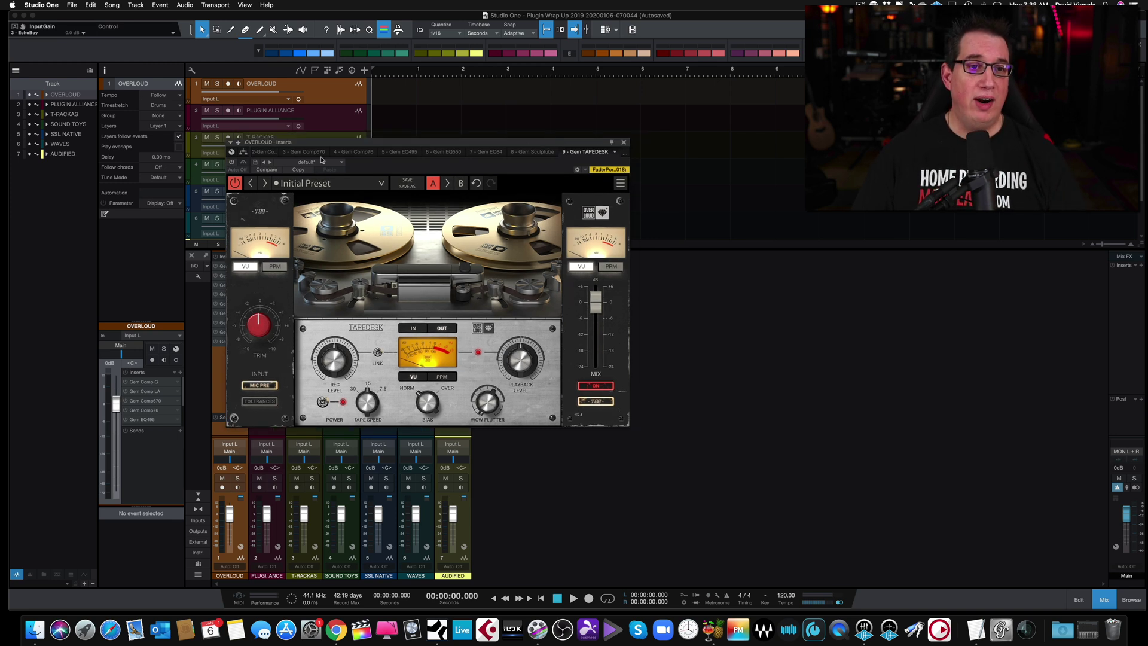
left_click(268, 153)
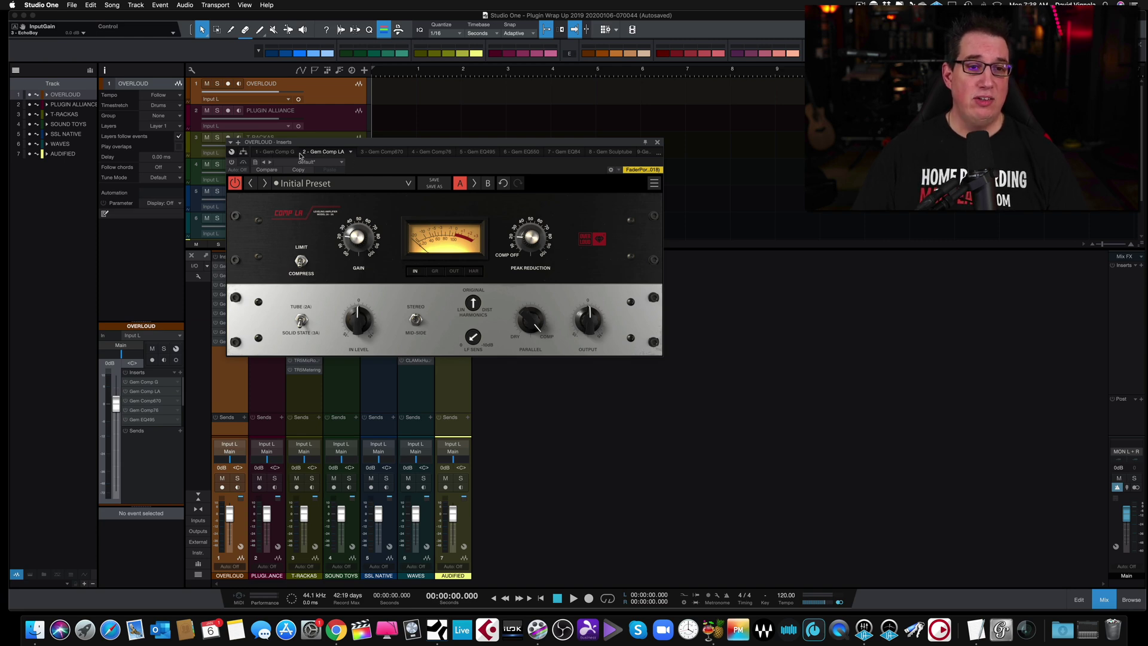
left_click(278, 152)
left_click(370, 152)
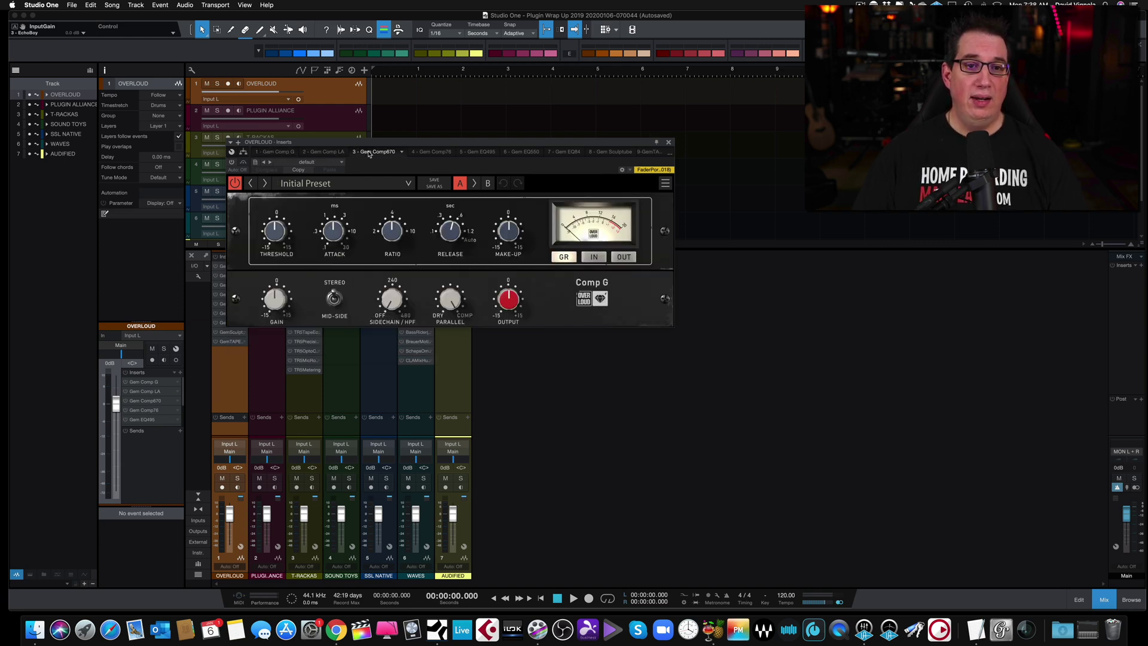
left_click(439, 153)
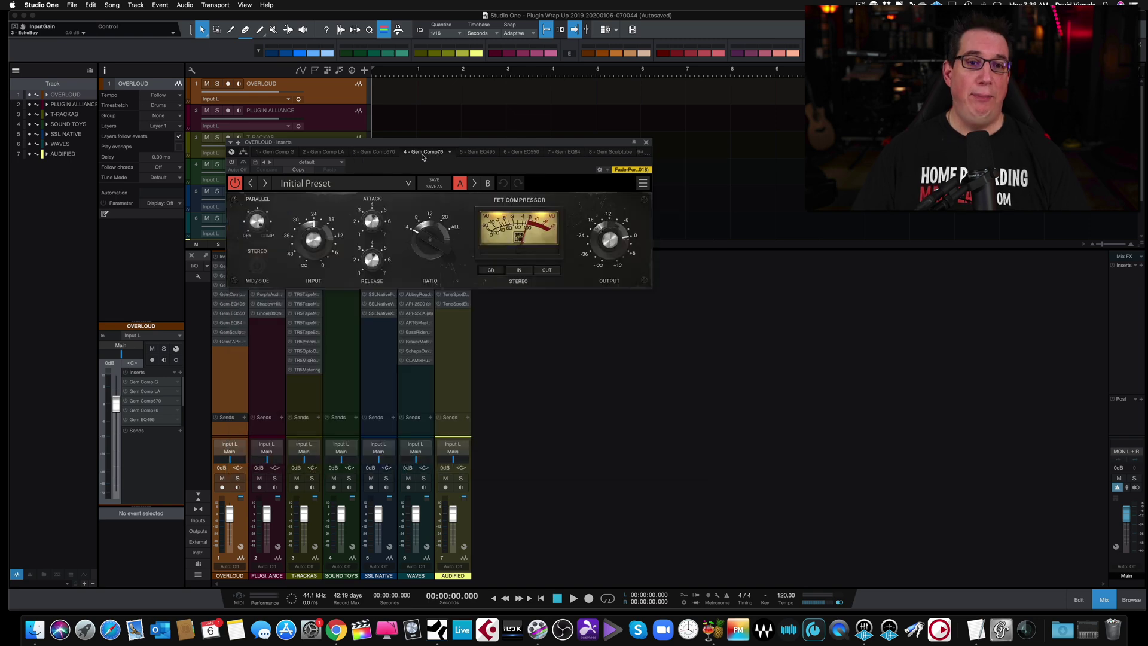
left_click_drag(438, 144, 434, 154)
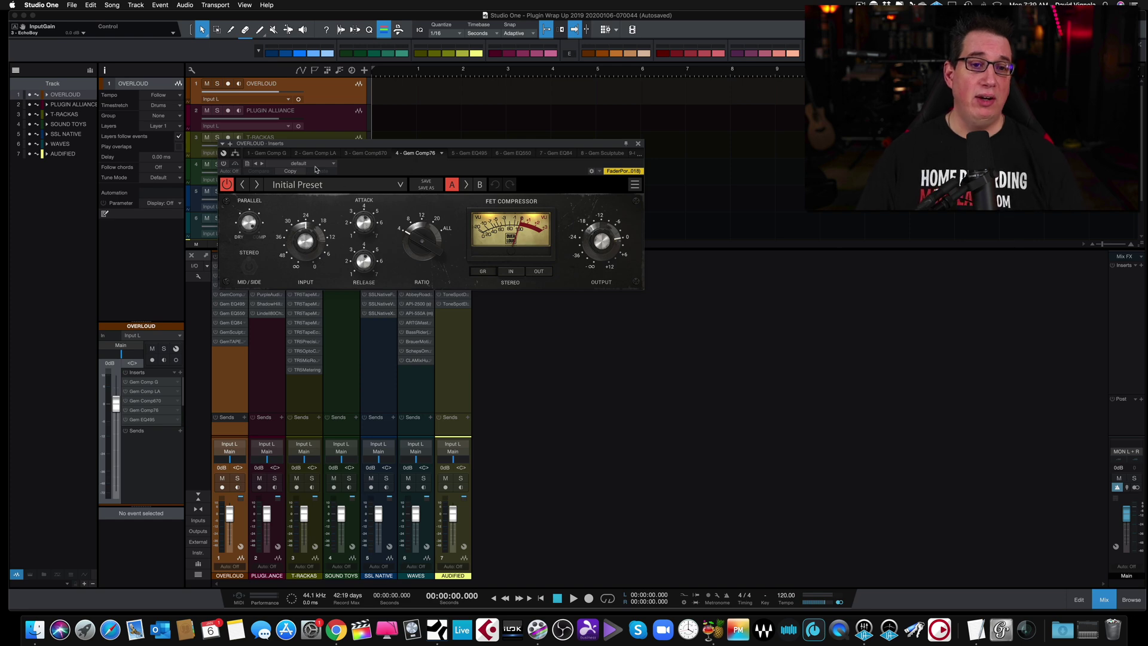
Step: Revisit the Gem Comp670 and Gem Comp LA compressors and close the OVERLOUD inserts window
left_click(371, 153)
left_click(318, 153)
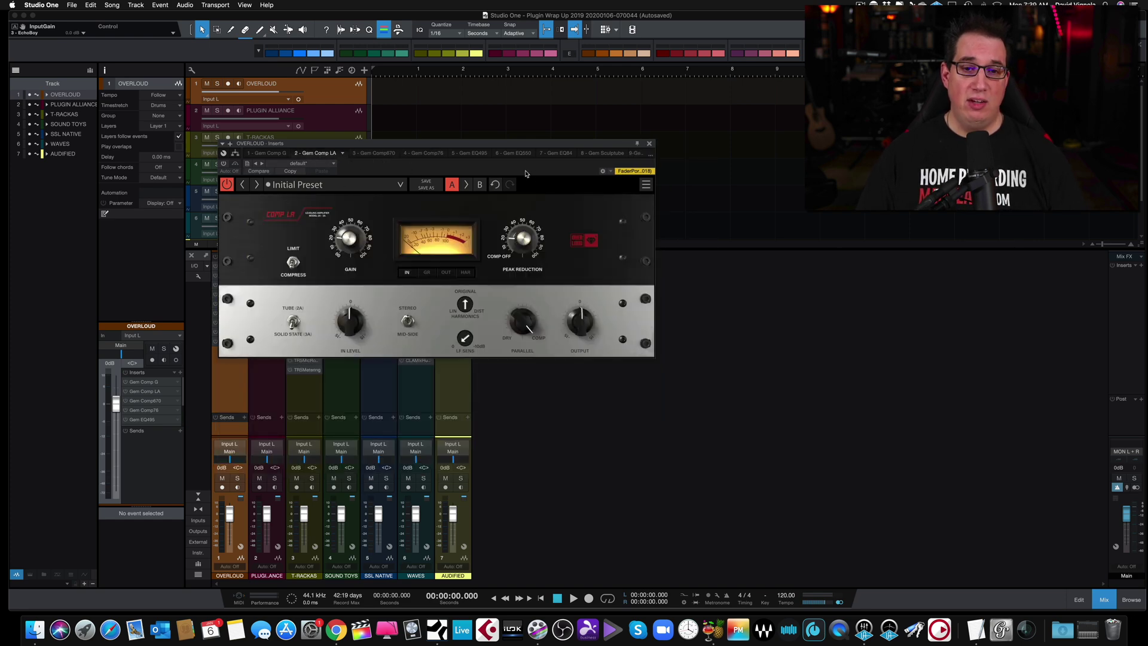
left_click(651, 144)
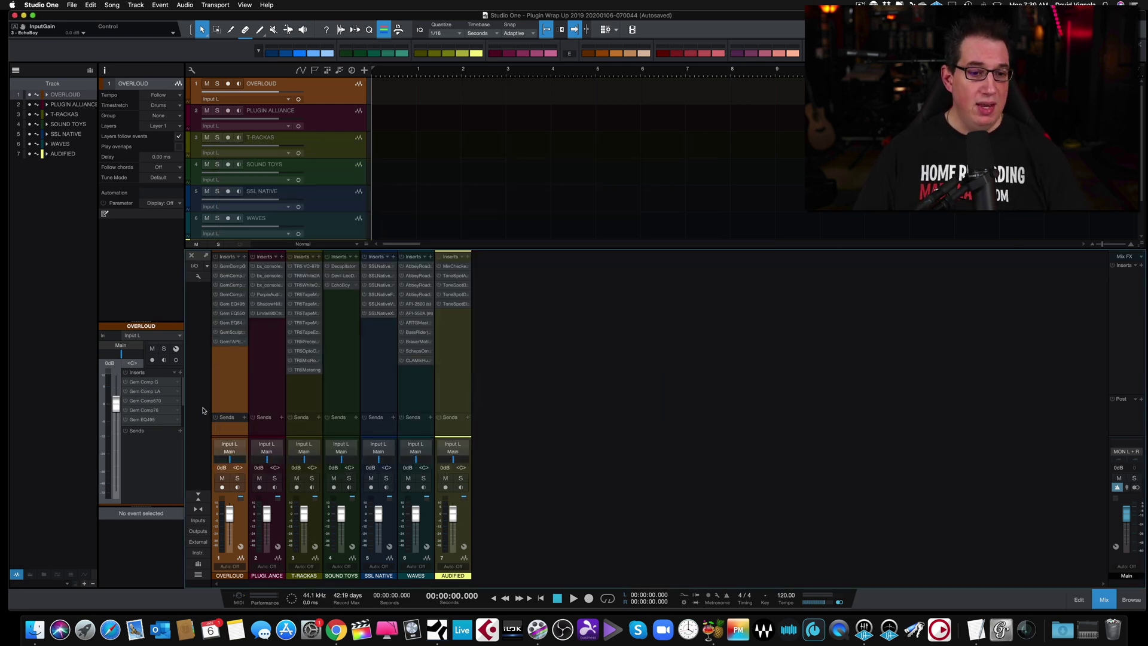
Step: Review the bx_console Focusrite SC, SSL 4000 E and SSL 4000 G channel strips on the PLUGIN ALLIANCE channel
left_click(266, 373)
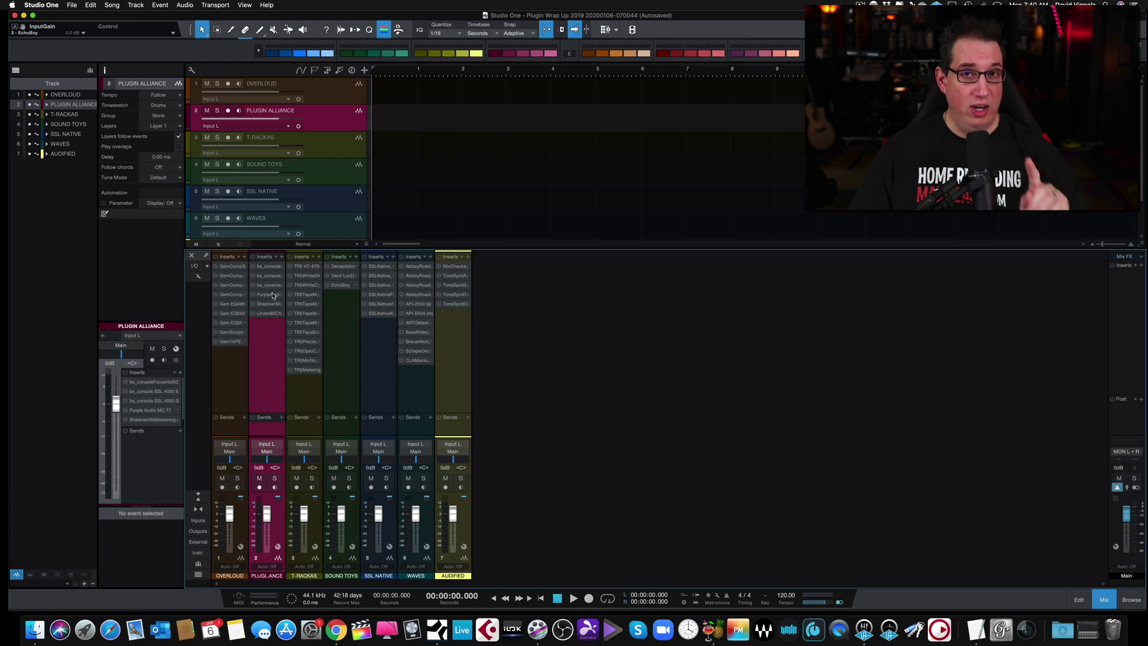
left_click(269, 267)
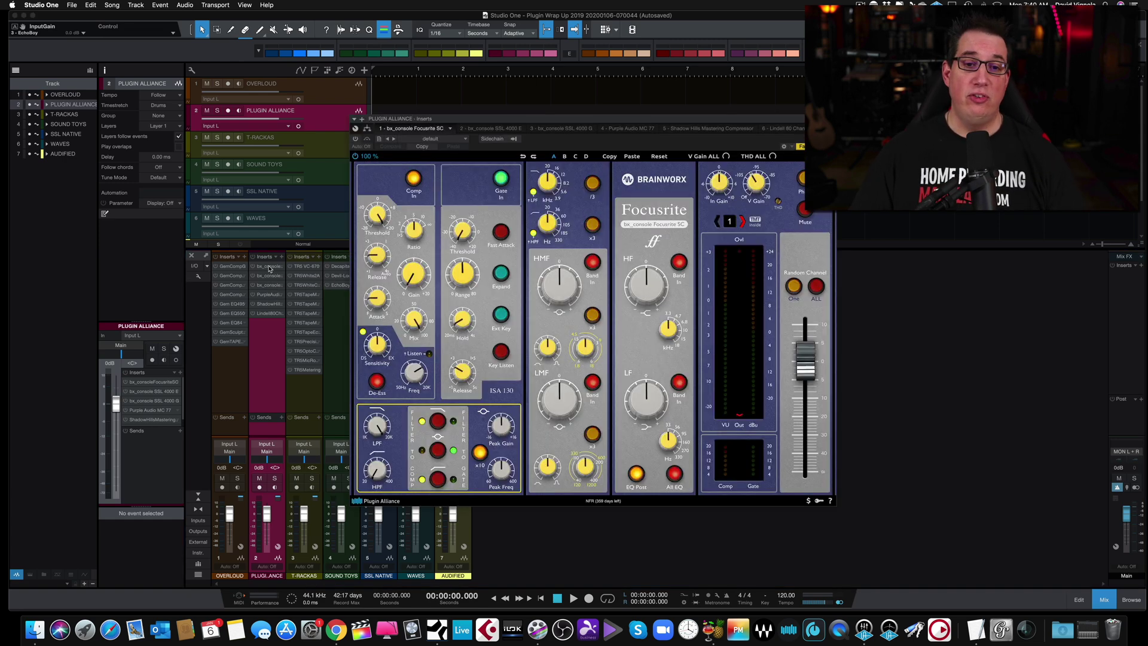
left_click_drag(451, 122, 302, 122)
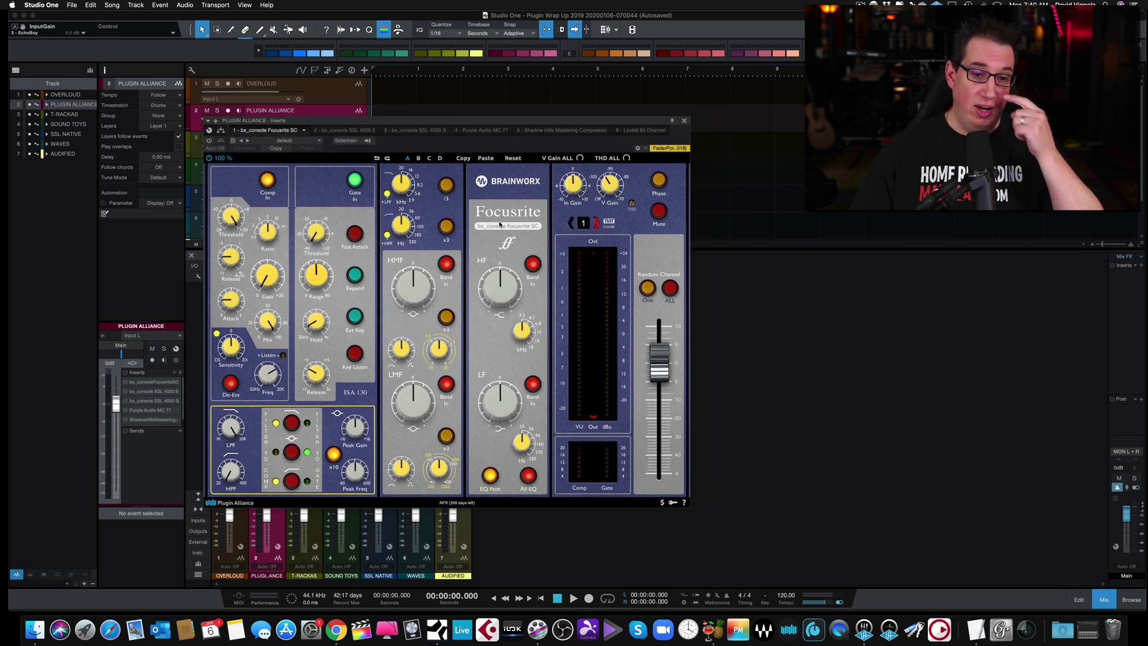
left_click_drag(467, 122, 454, 118)
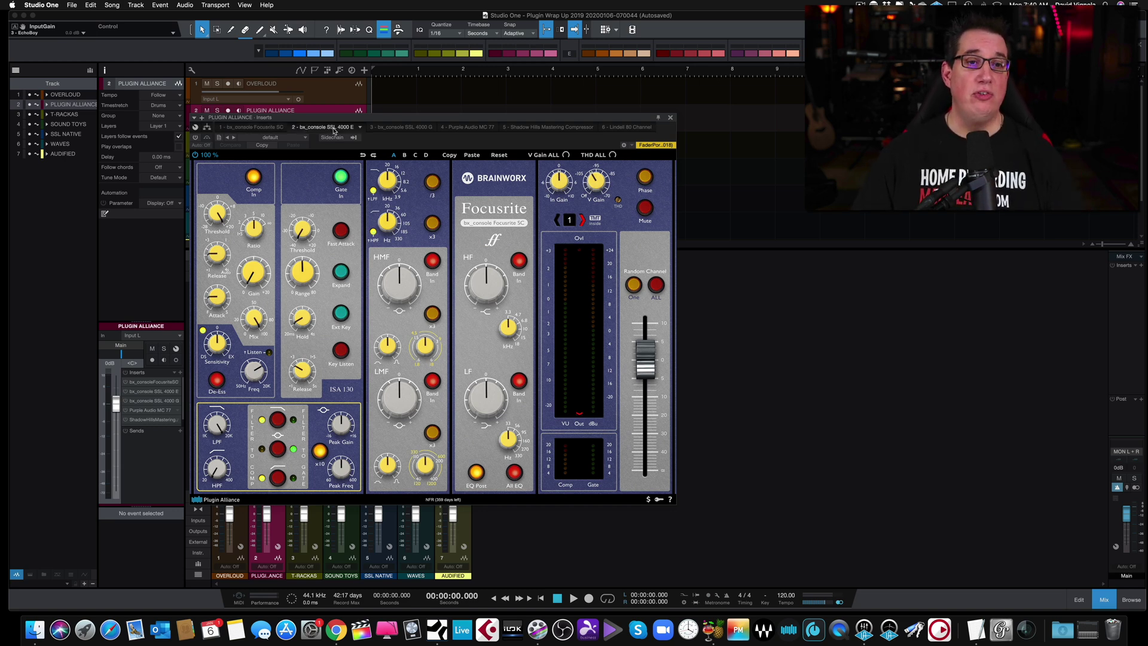
left_click(332, 127)
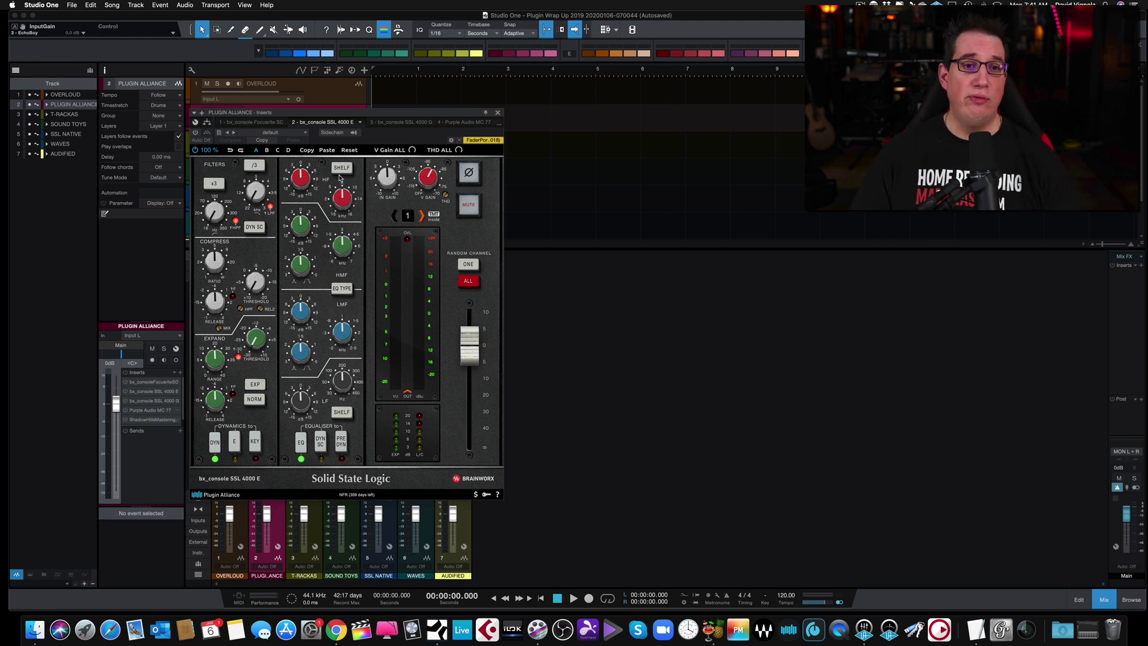
left_click(400, 123)
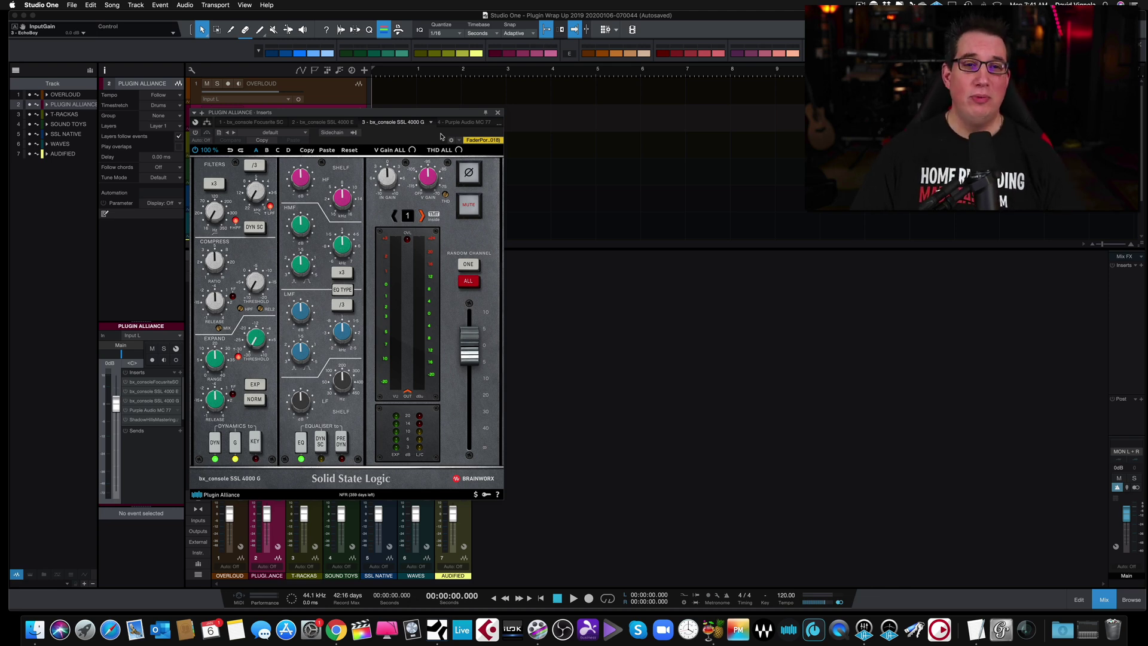
Step: View the Purple Audio MC 77 and Shadow Hills Mastering Compressor on the PLUGIN ALLIANCE channel
left_click(455, 122)
left_click_drag(432, 114, 395, 138)
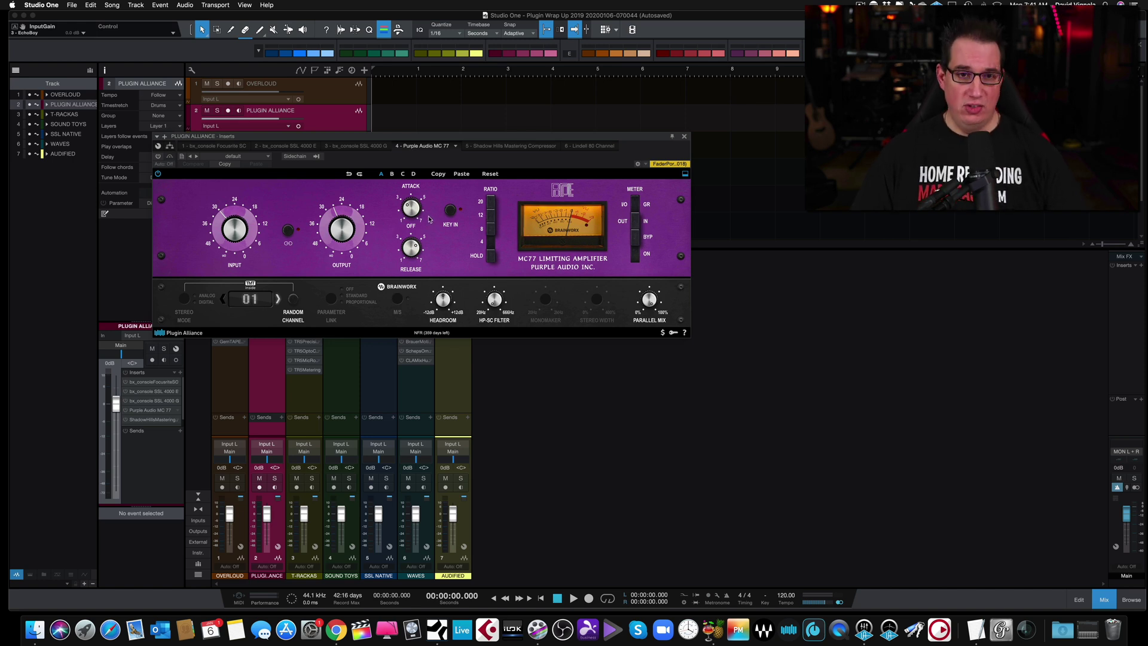
left_click(491, 149)
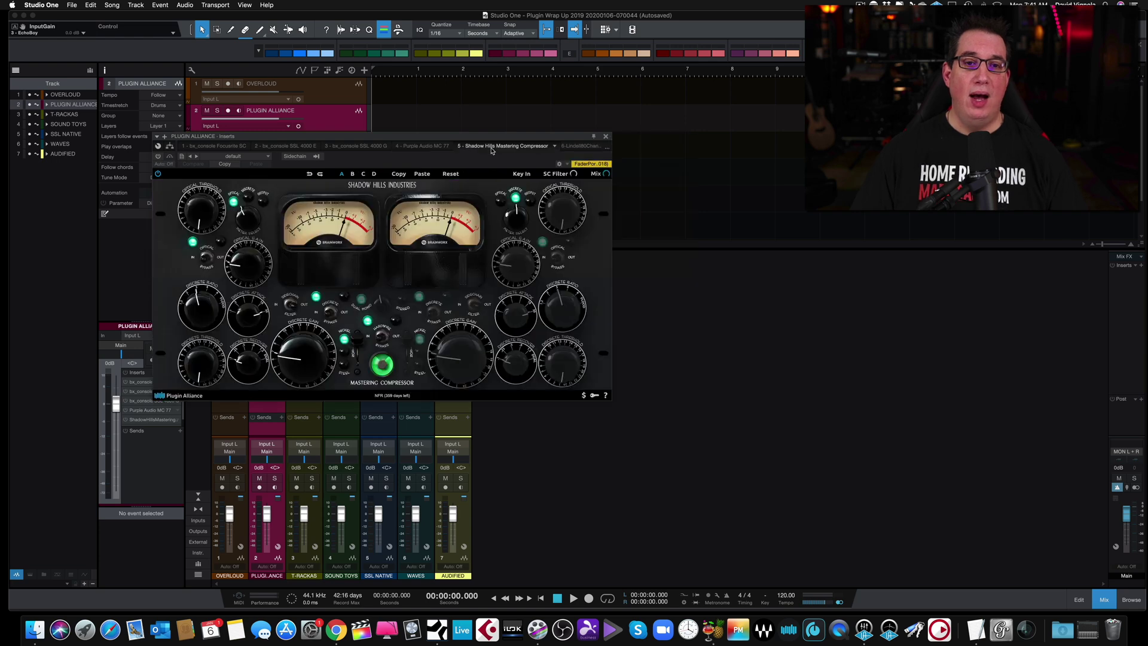
left_click_drag(439, 140, 438, 133)
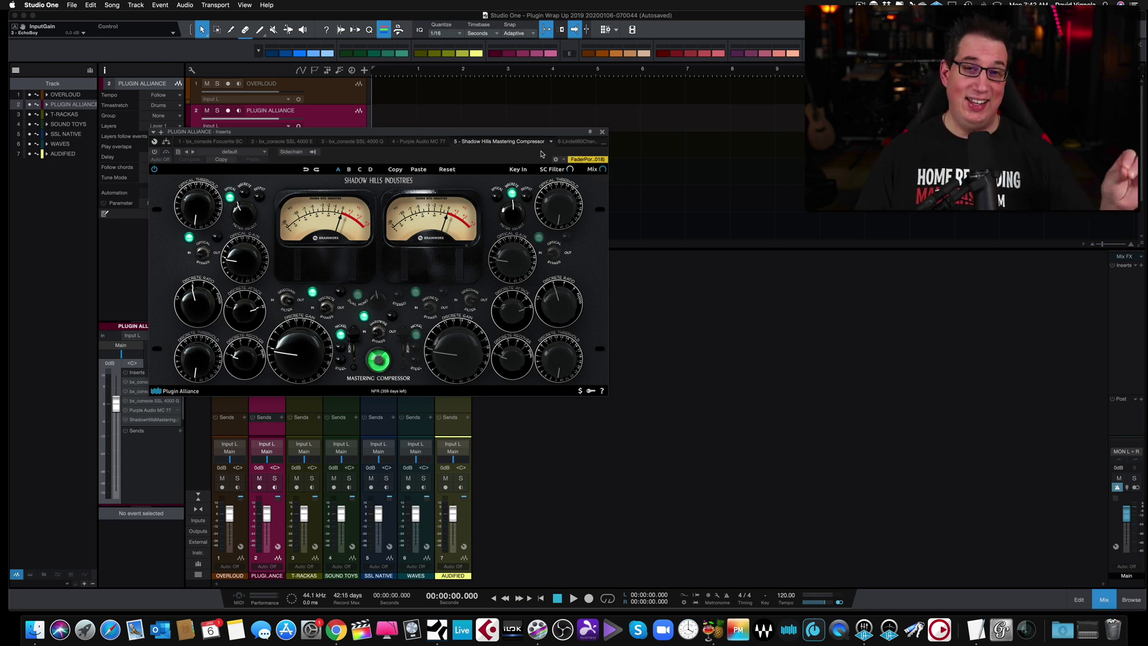
Step: View the Lindell 80 Channel plug-in and close the PLUGIN ALLIANCE inserts window
left_click(567, 142)
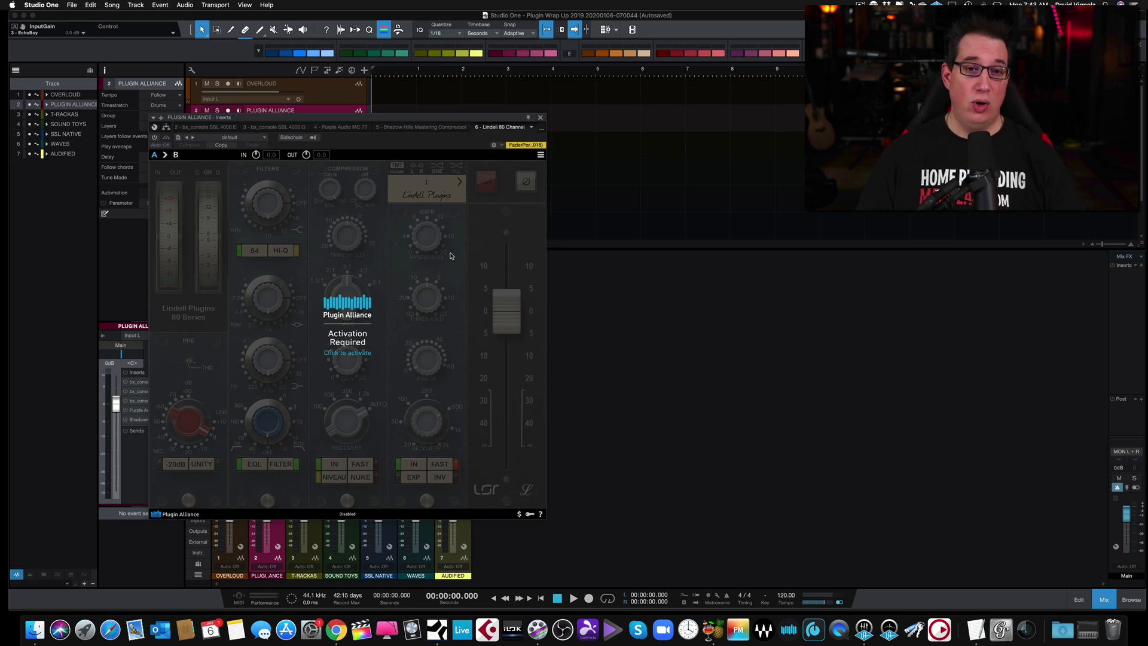
left_click(542, 132)
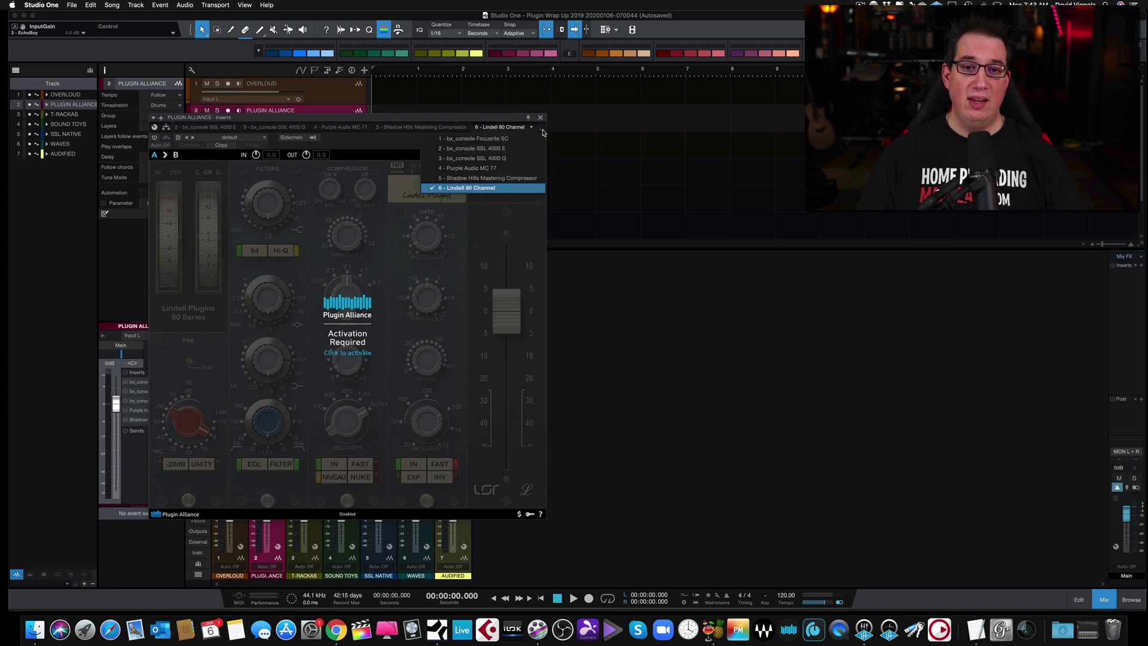
left_click(520, 119)
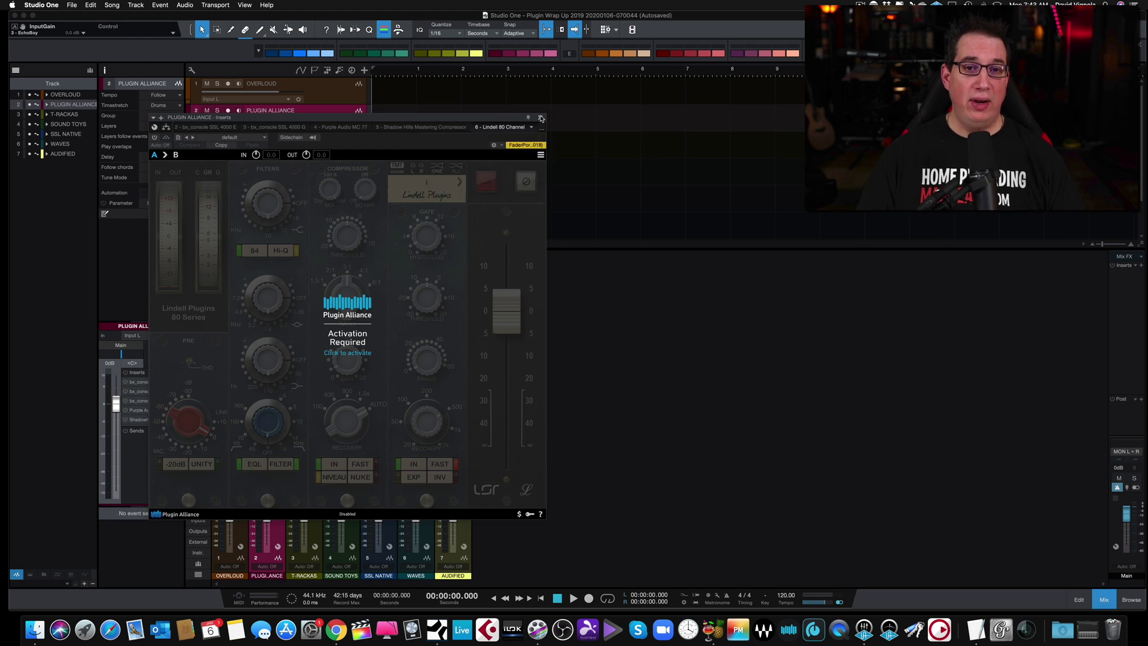
left_click(541, 117)
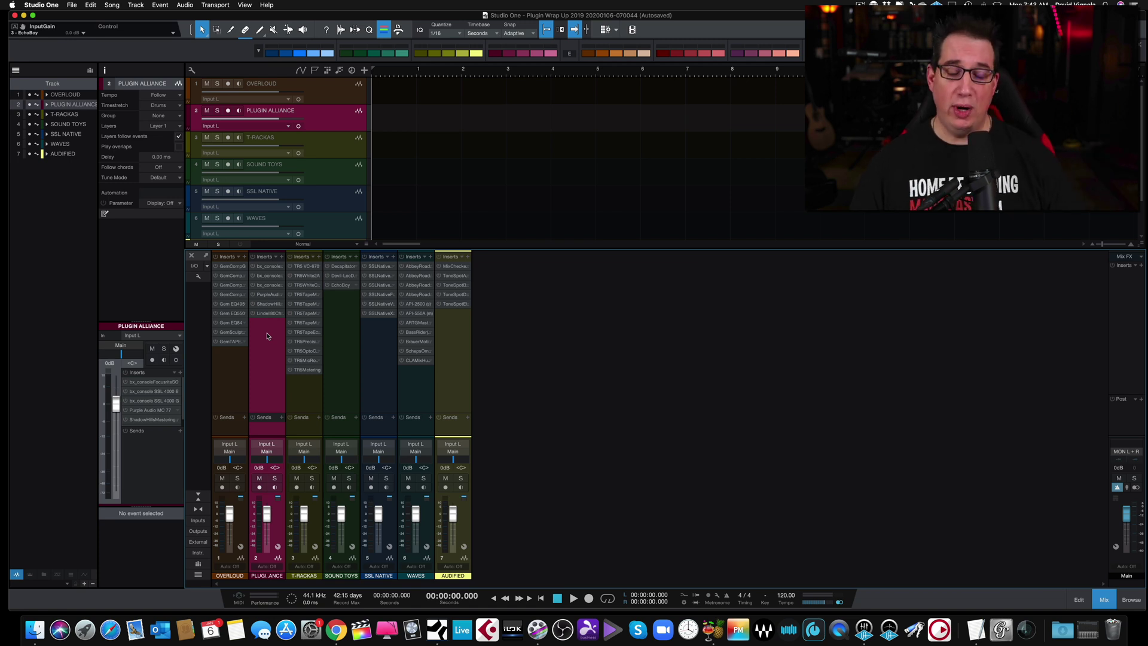
Step: Review the TR5 VC-670, TR5 White 2A and TR5 White Channel plug-ins on the T-RACKAS channel
left_click(301, 394)
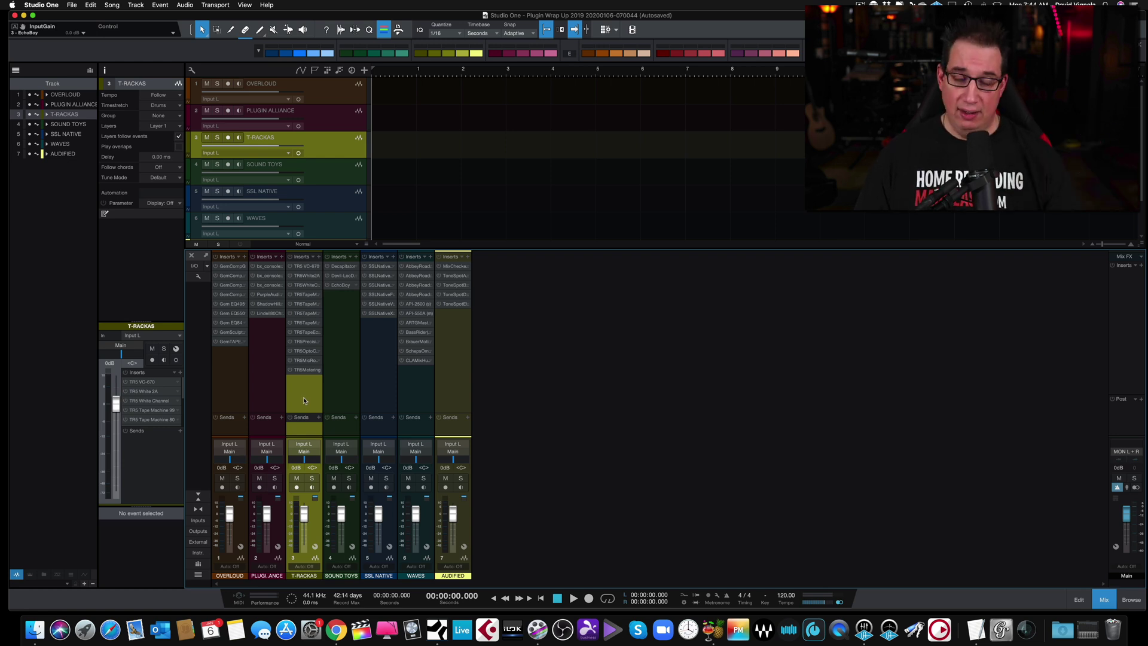
left_click(305, 268)
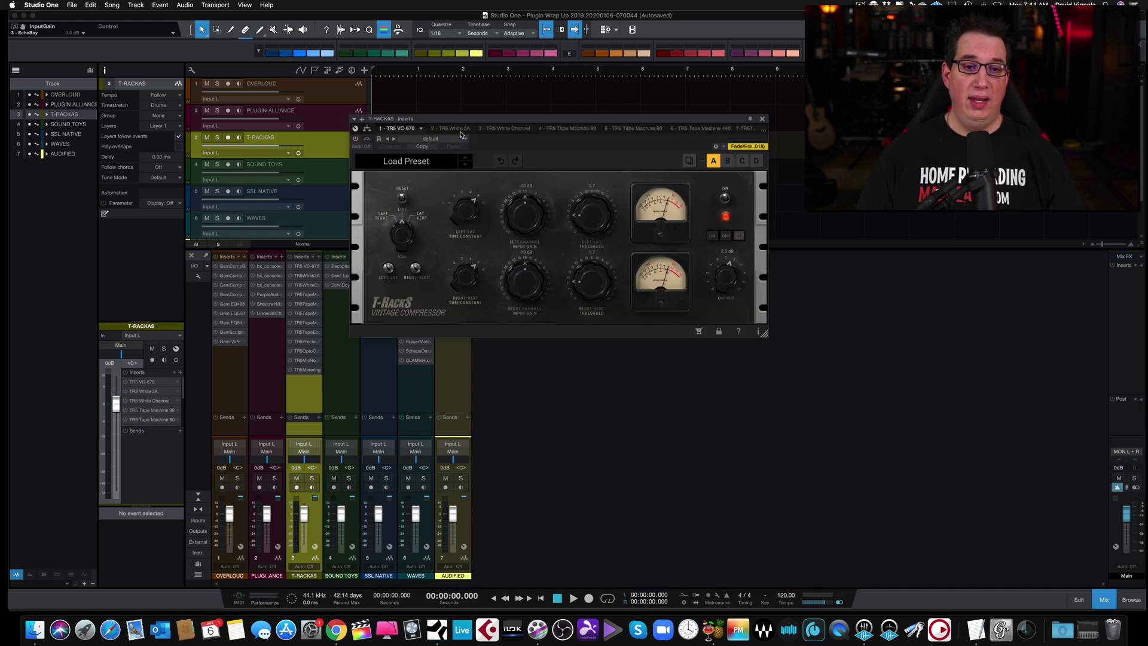
left_click_drag(464, 120, 397, 137)
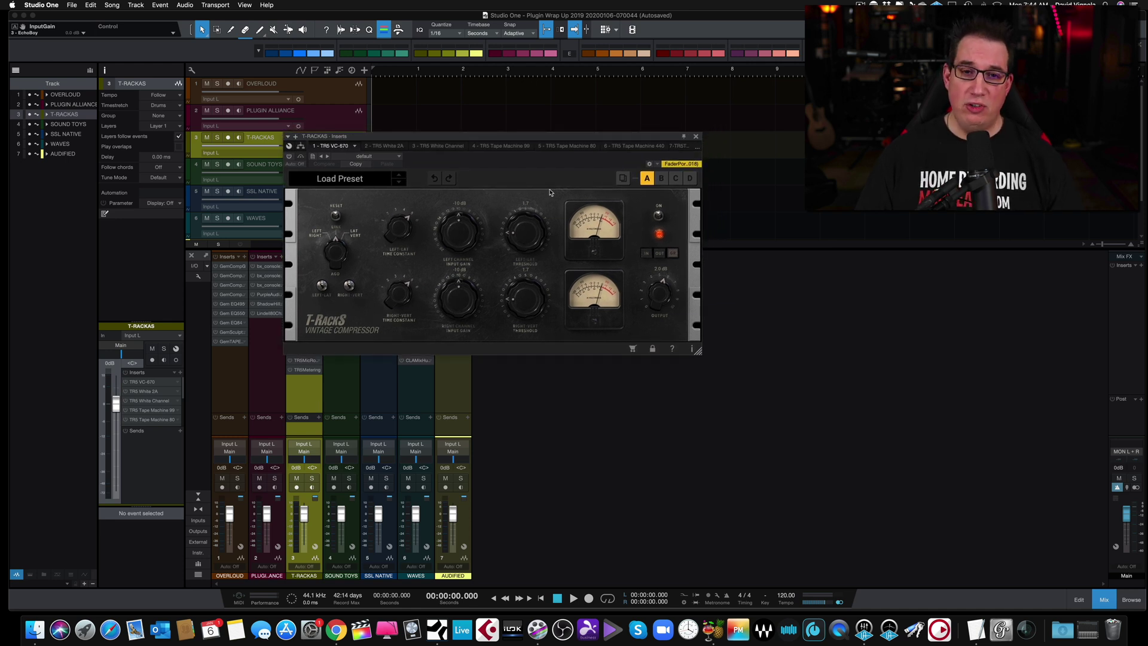
left_click(379, 148)
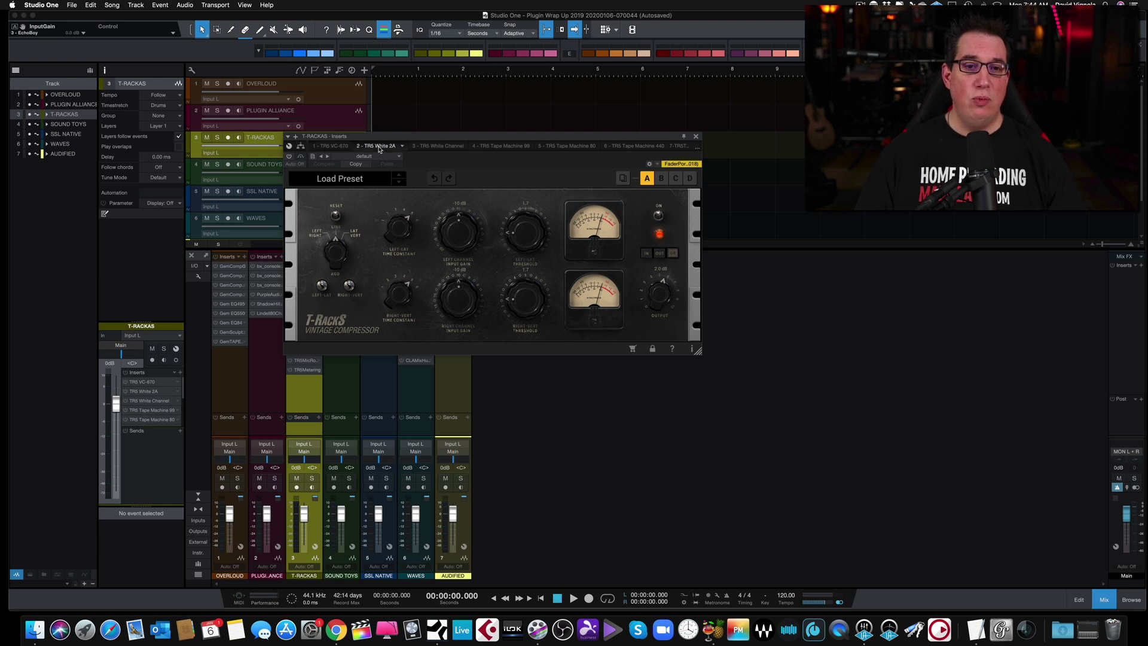
left_click_drag(388, 137, 368, 154)
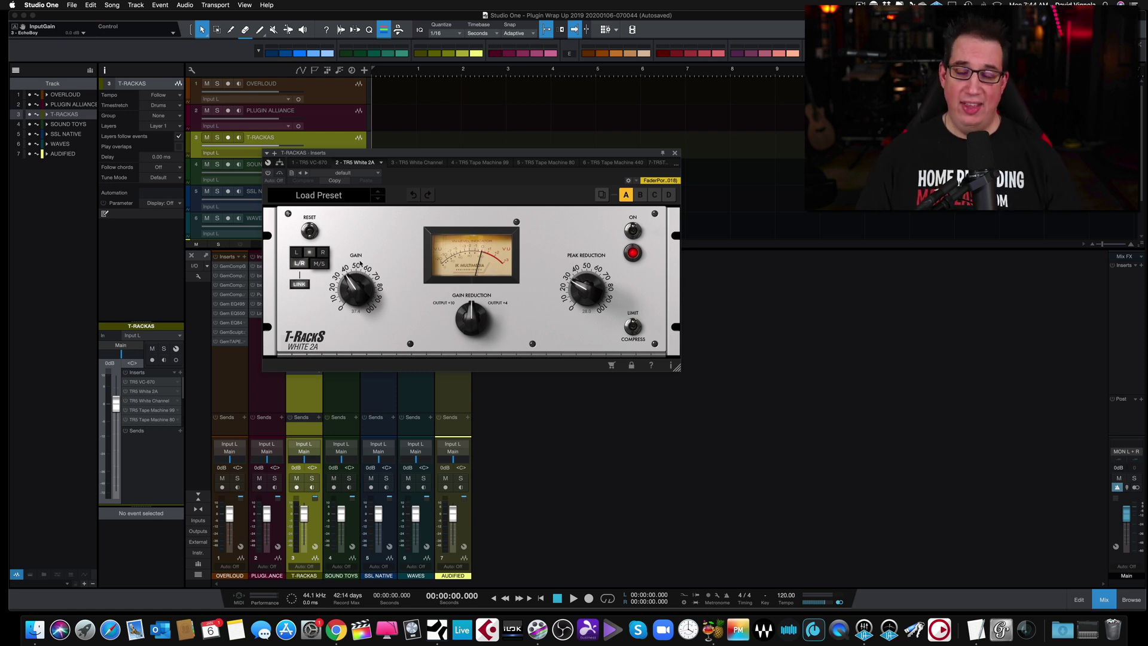
left_click(415, 164)
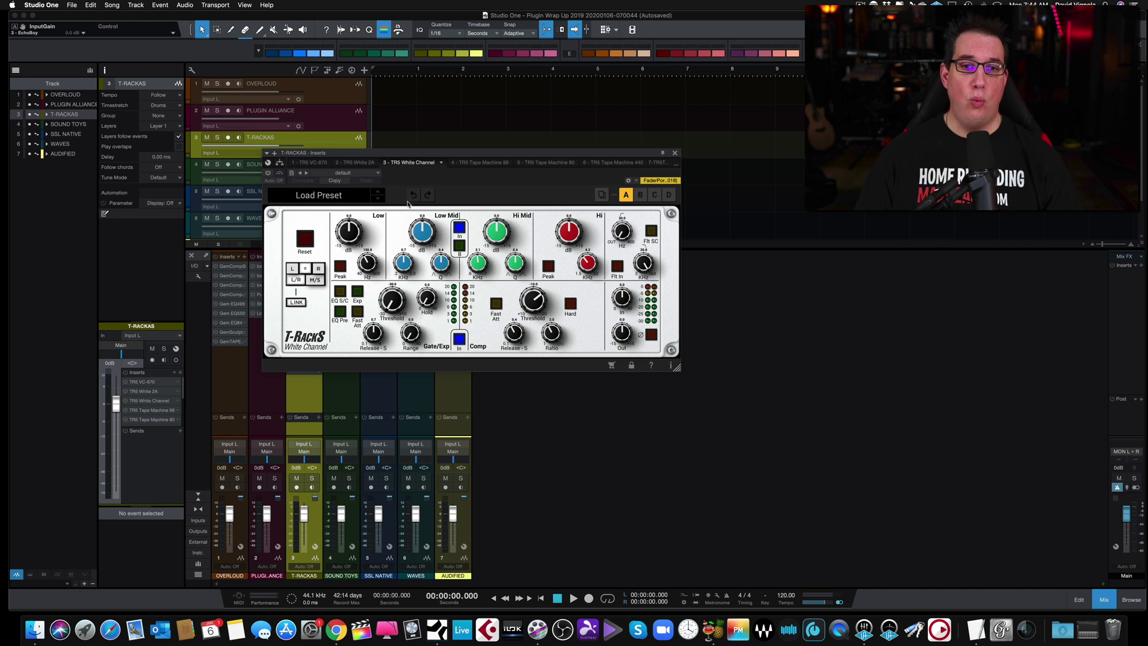
left_click_drag(449, 154, 439, 157)
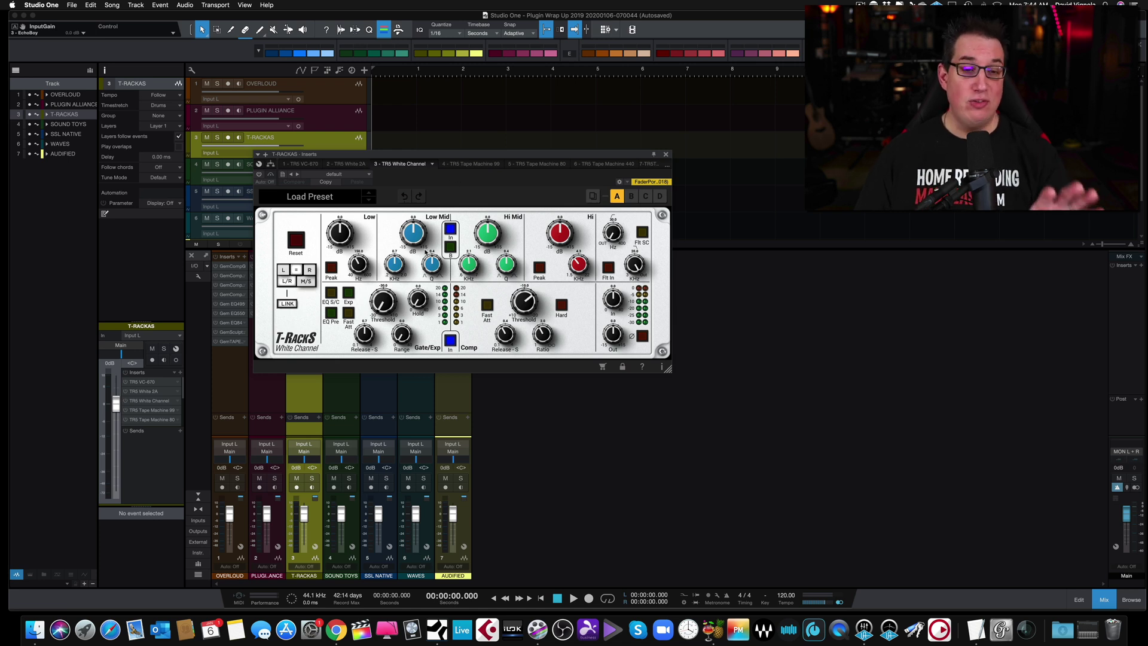
Step: Look through the TR5 Tape Machine 99, 80, 440 and 24 plug-ins on the T-RACKAS channel
left_click(468, 164)
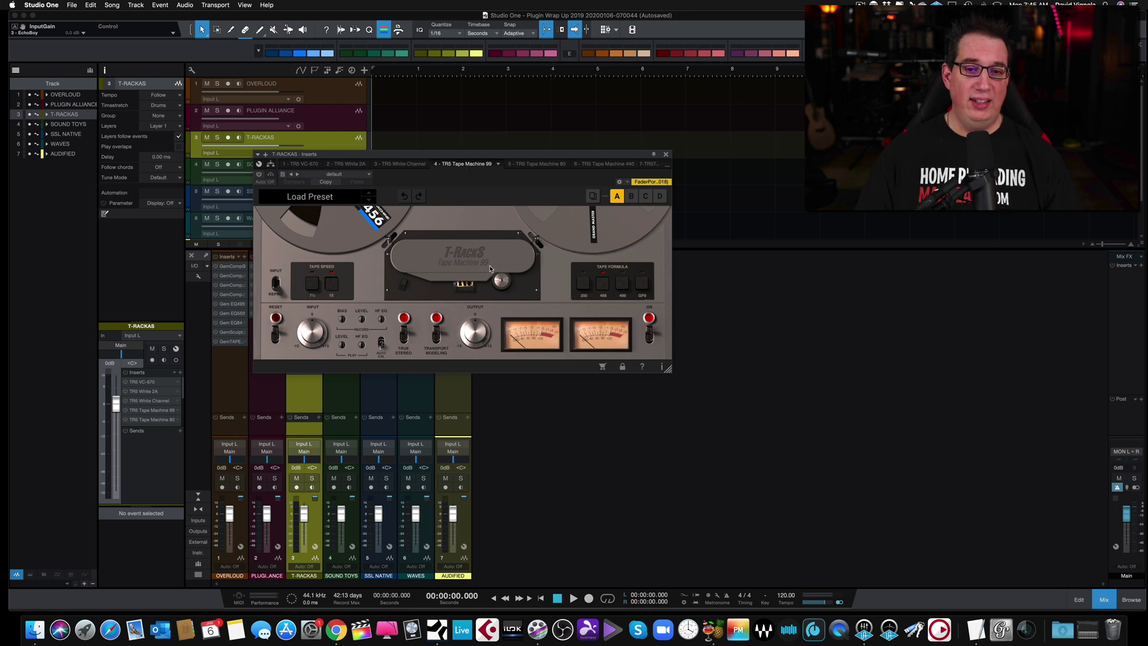
left_click(529, 165)
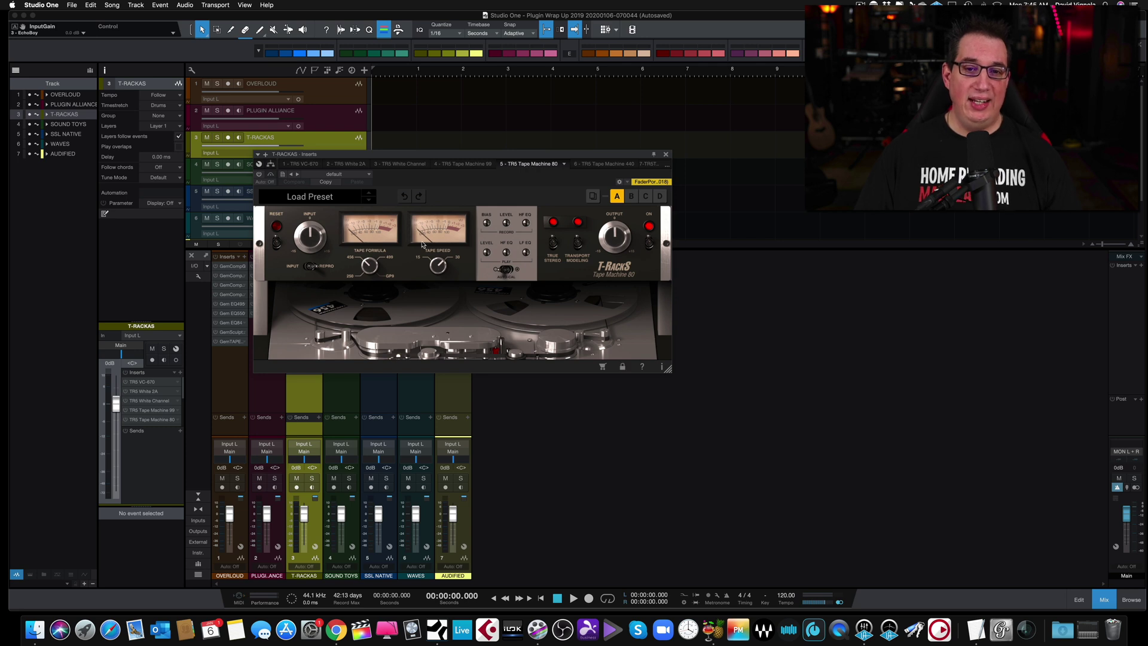
left_click(592, 166)
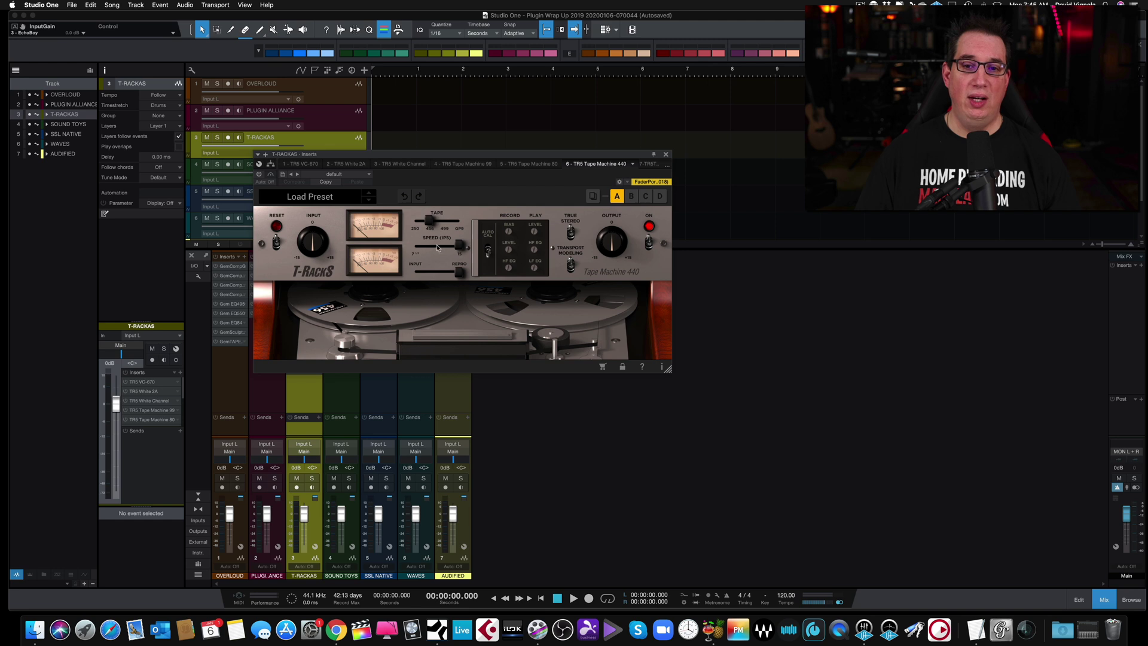
left_click(649, 164)
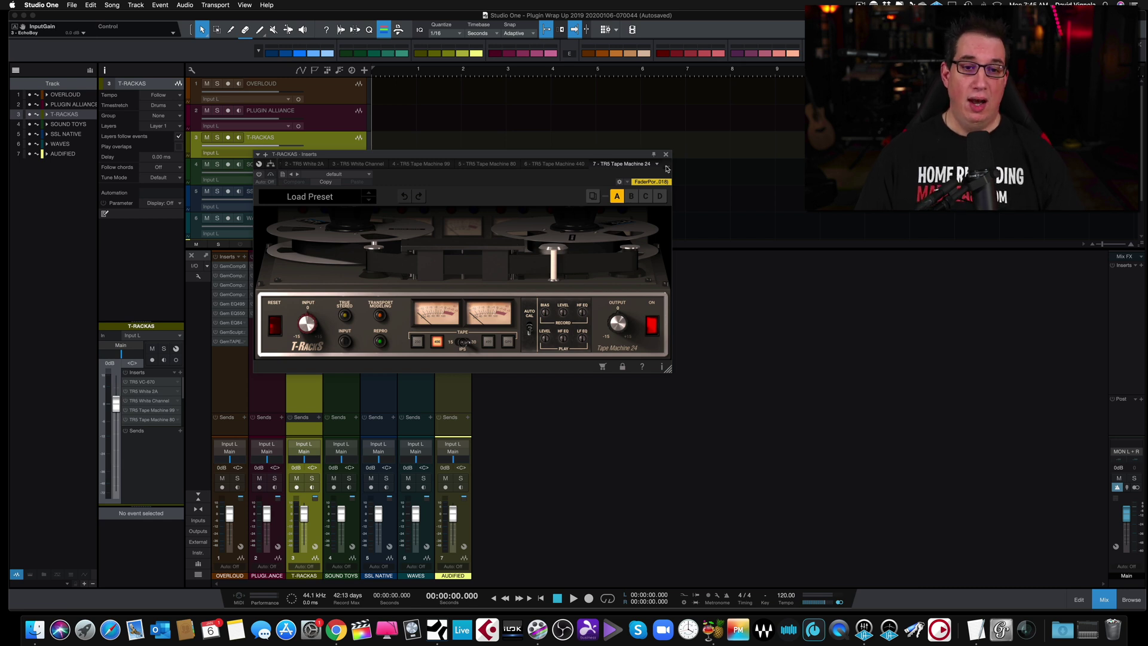
Step: View the TR5 Tape Echo and TR5 Precision Comp-Limiter plug-ins on the T-RACKAS channel
left_click(666, 167)
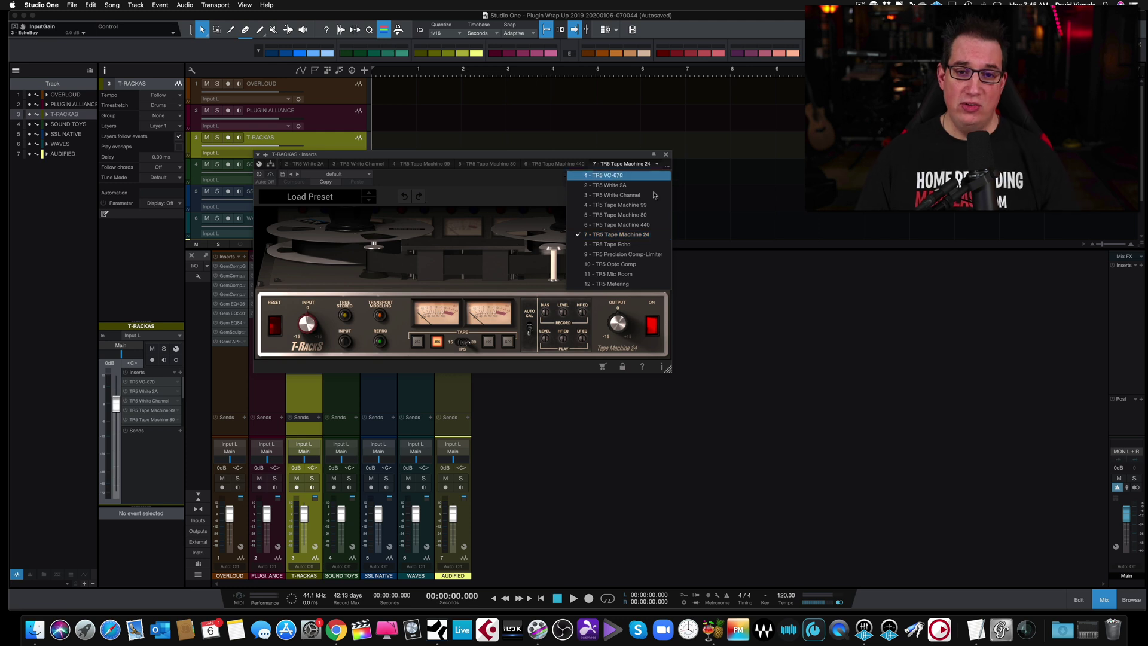
left_click(634, 244)
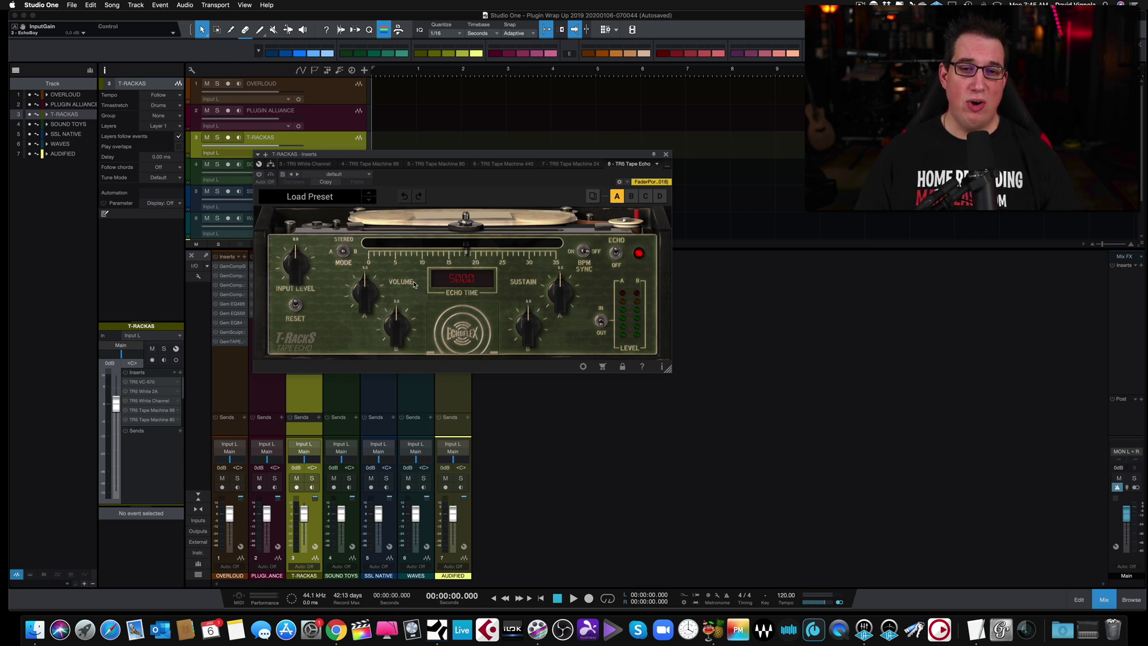
left_click(668, 168)
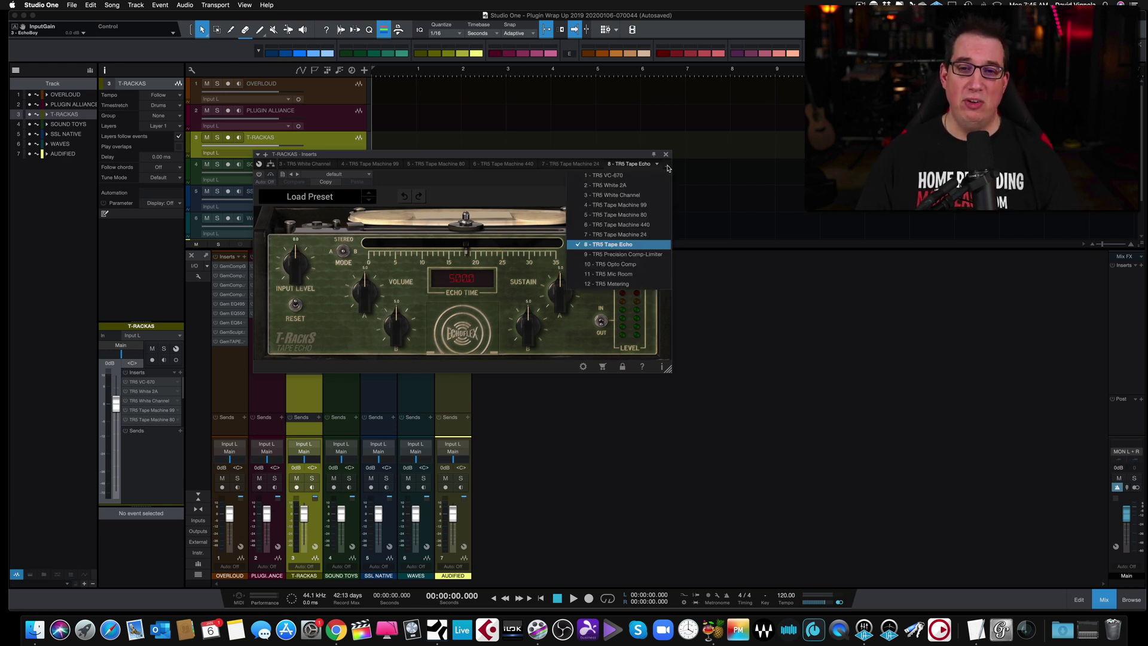
left_click(646, 260)
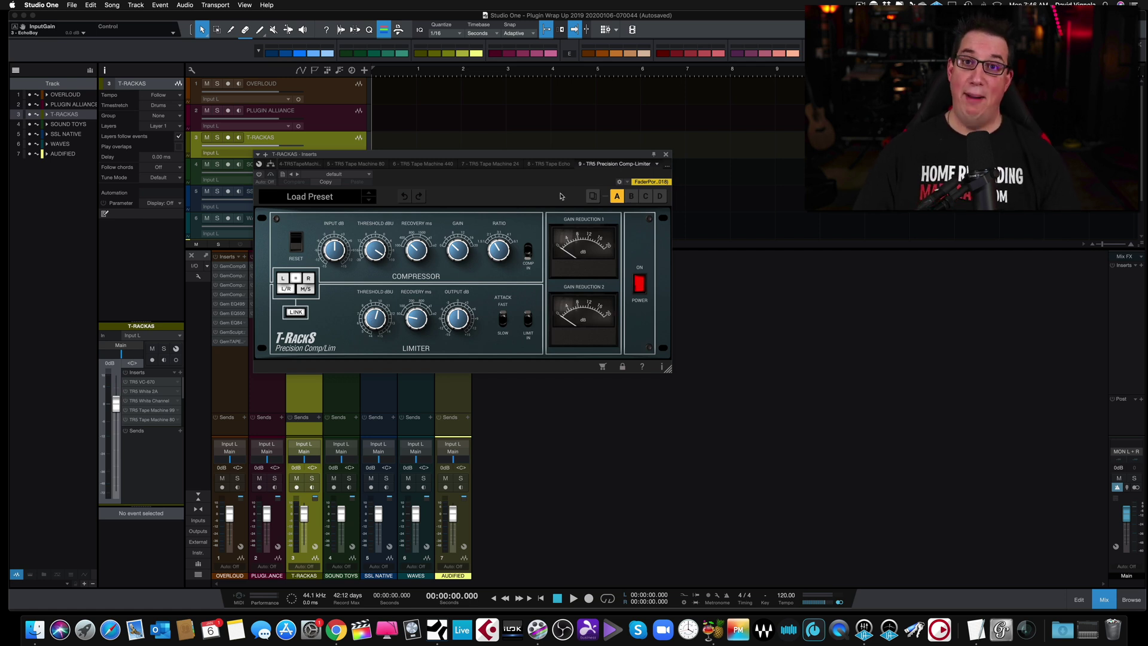
Step: View the TR5 Opto Comp and TR5 Mic Room plug-ins on the T-RACKAS channel
left_click(658, 164)
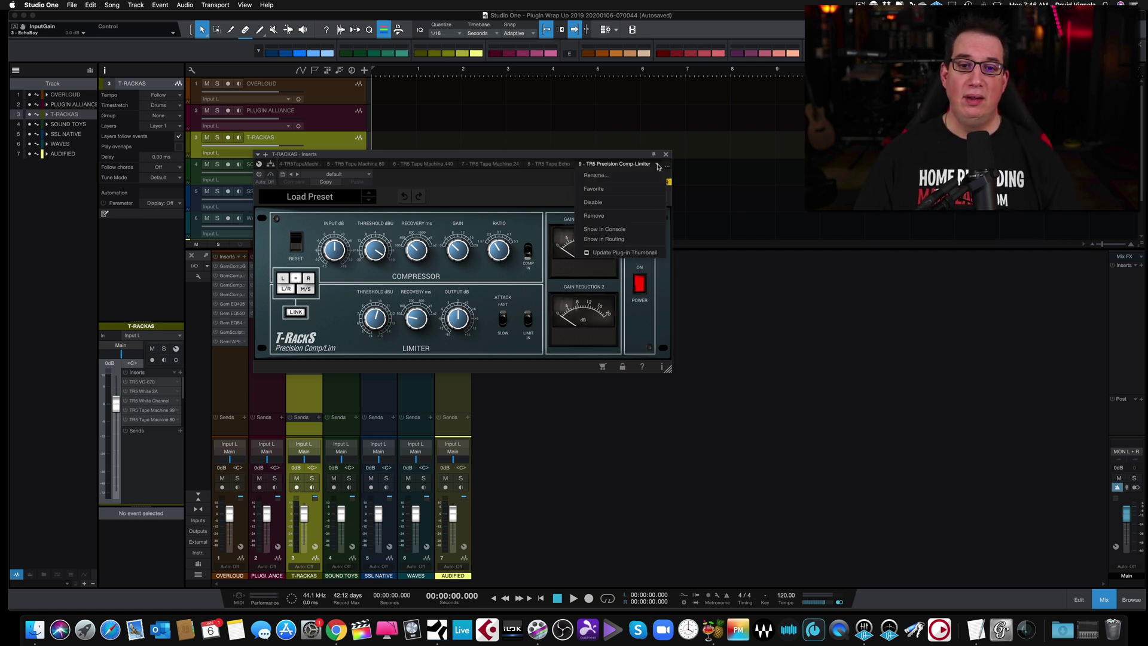
left_click(658, 164)
left_click(669, 166)
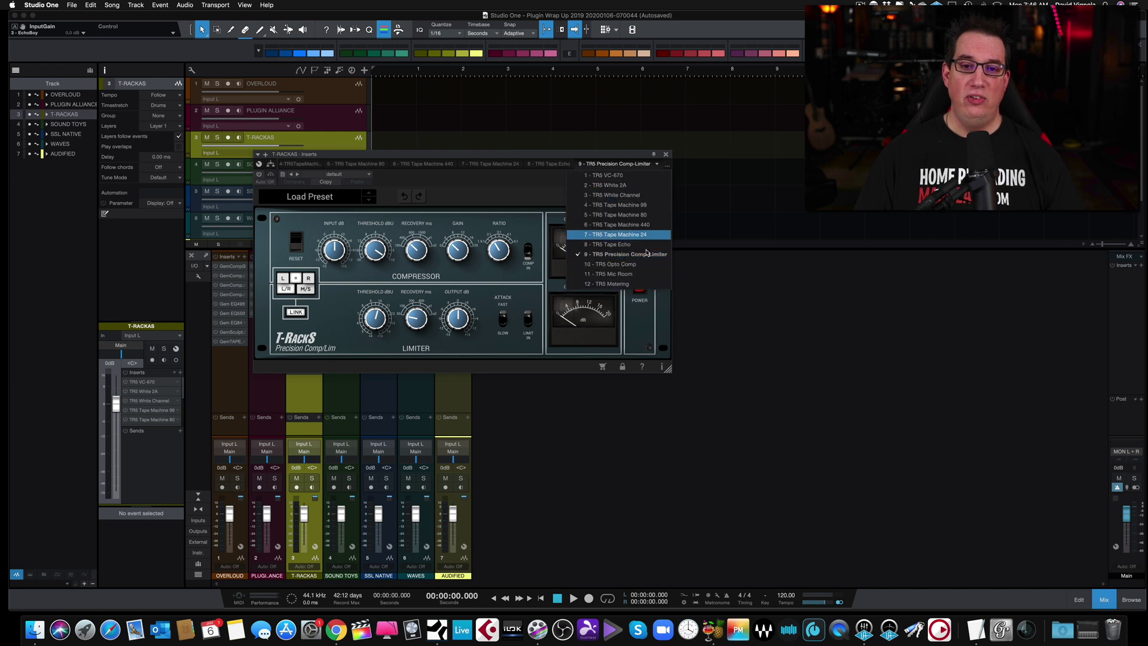
left_click(646, 267)
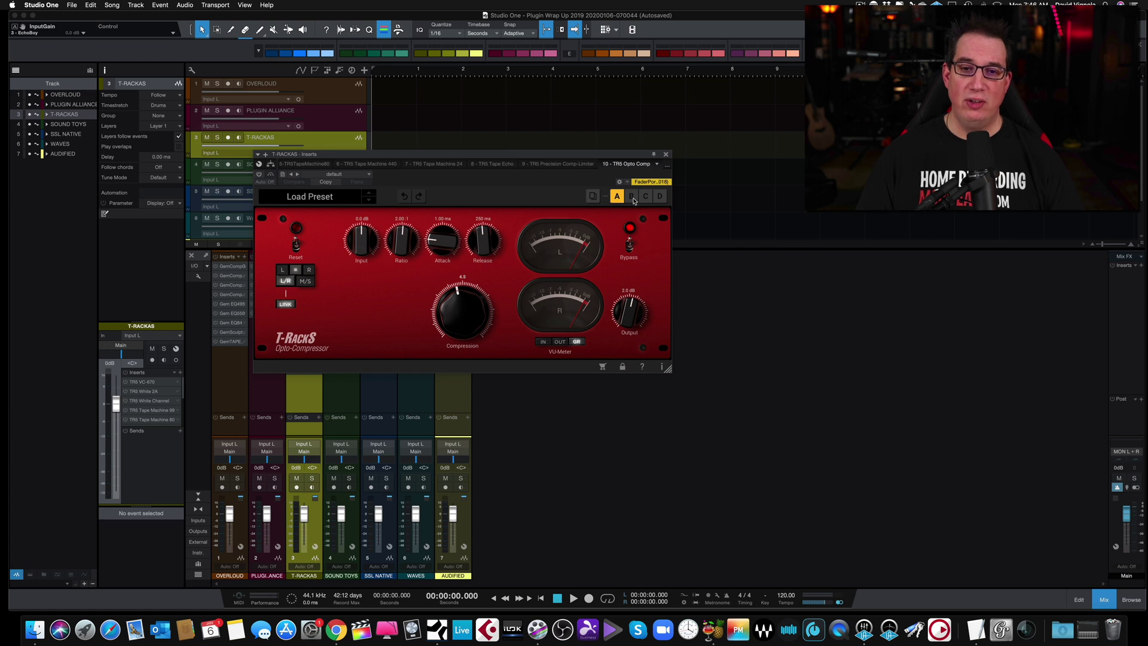
left_click(657, 165)
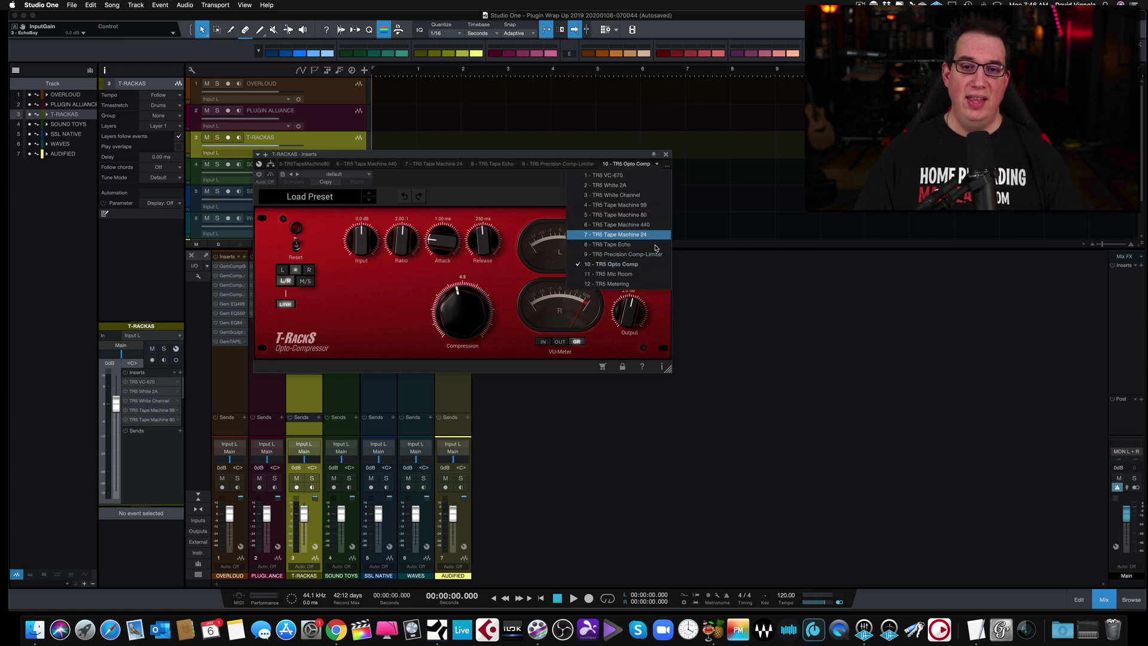
left_click(651, 277)
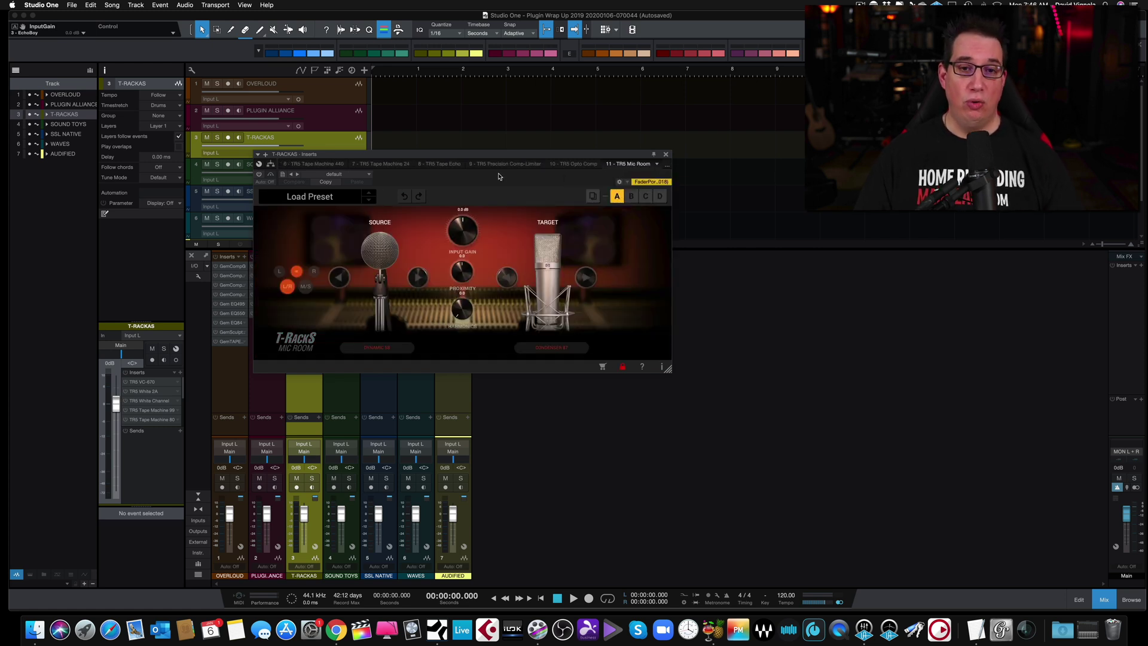
Step: Switch the target microphone in TR5 Mic Room to the same dynamic model as the source
left_click_drag(489, 157, 491, 151)
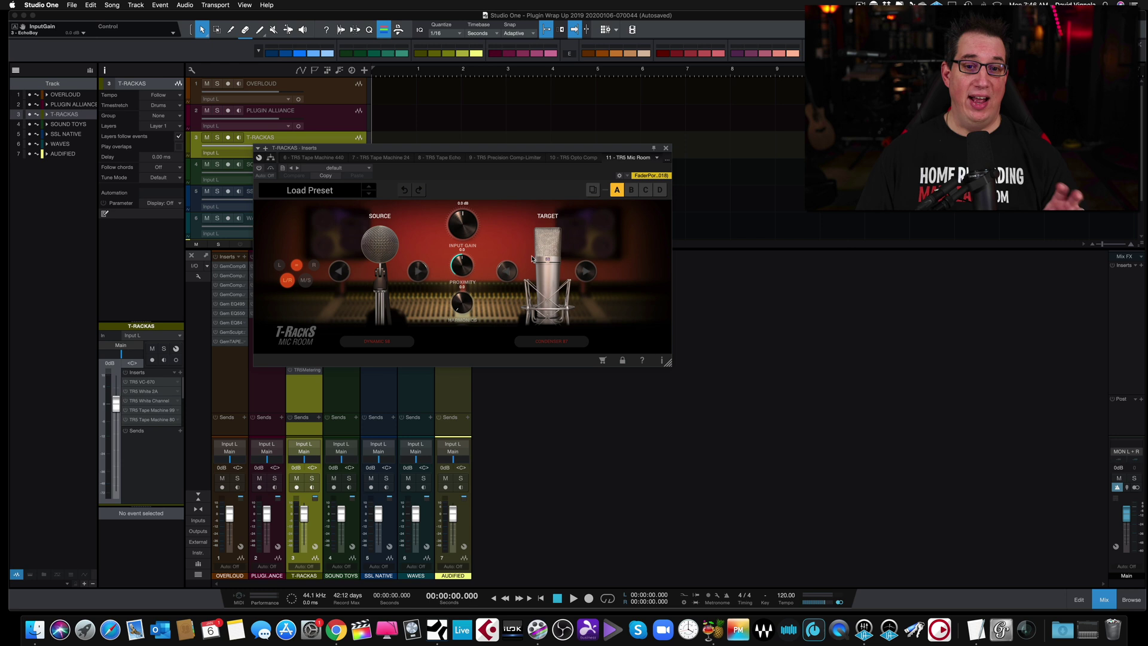
left_click(551, 297)
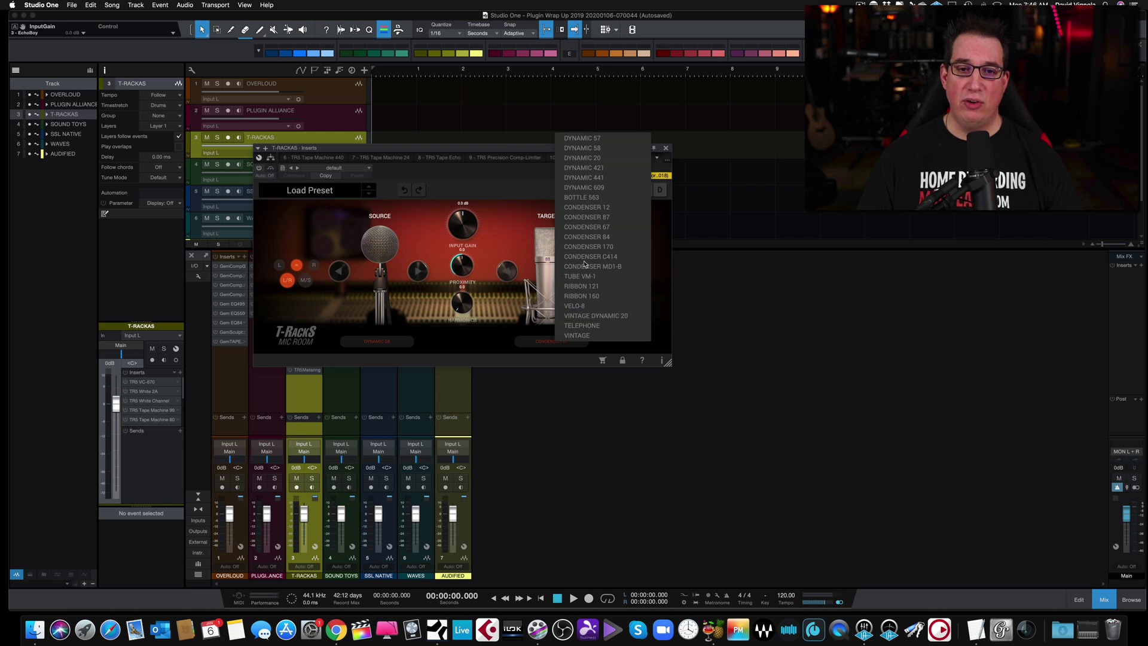
left_click(582, 138)
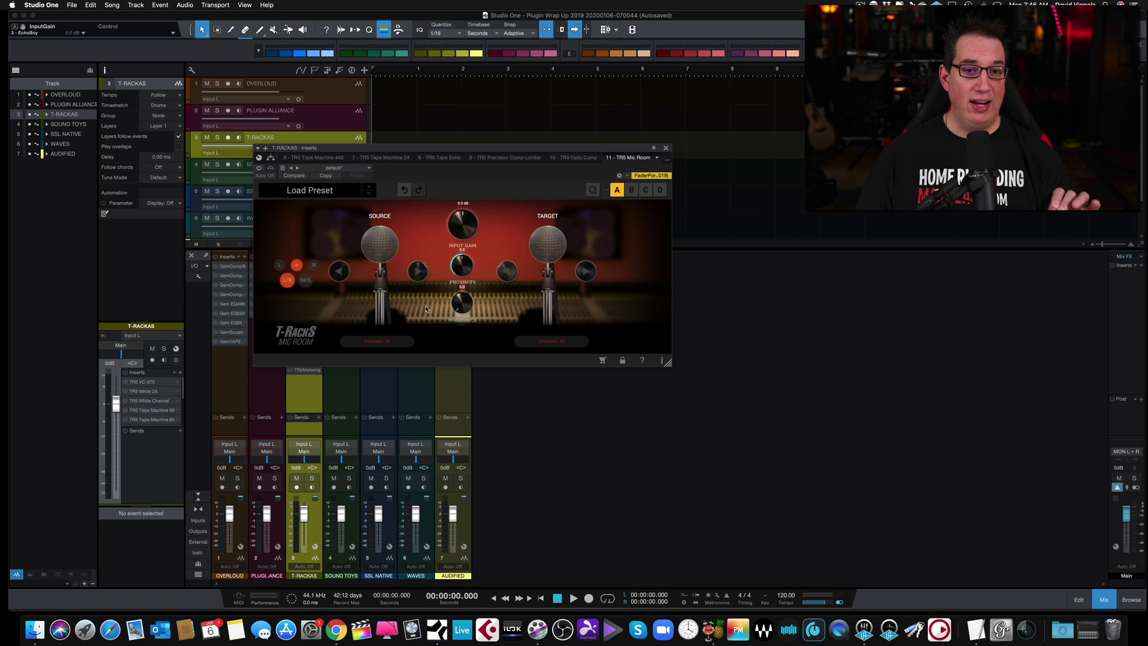
Step: Load the On The Radio preset in the TR5 Mic Room plug-in
left_click(353, 193)
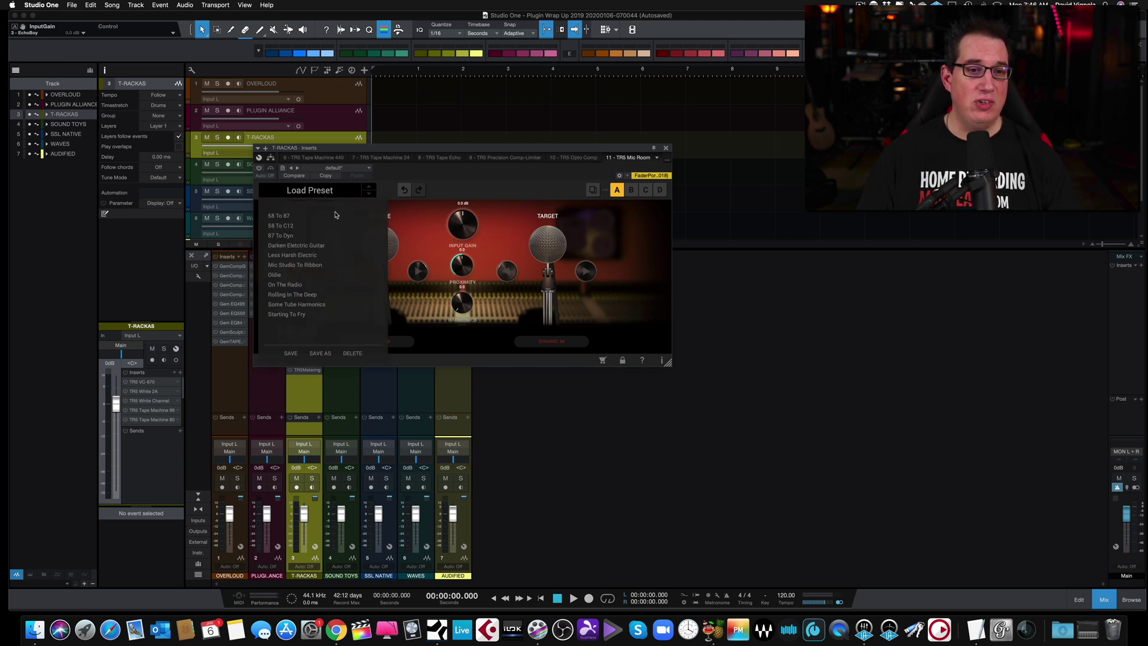
left_click(295, 286)
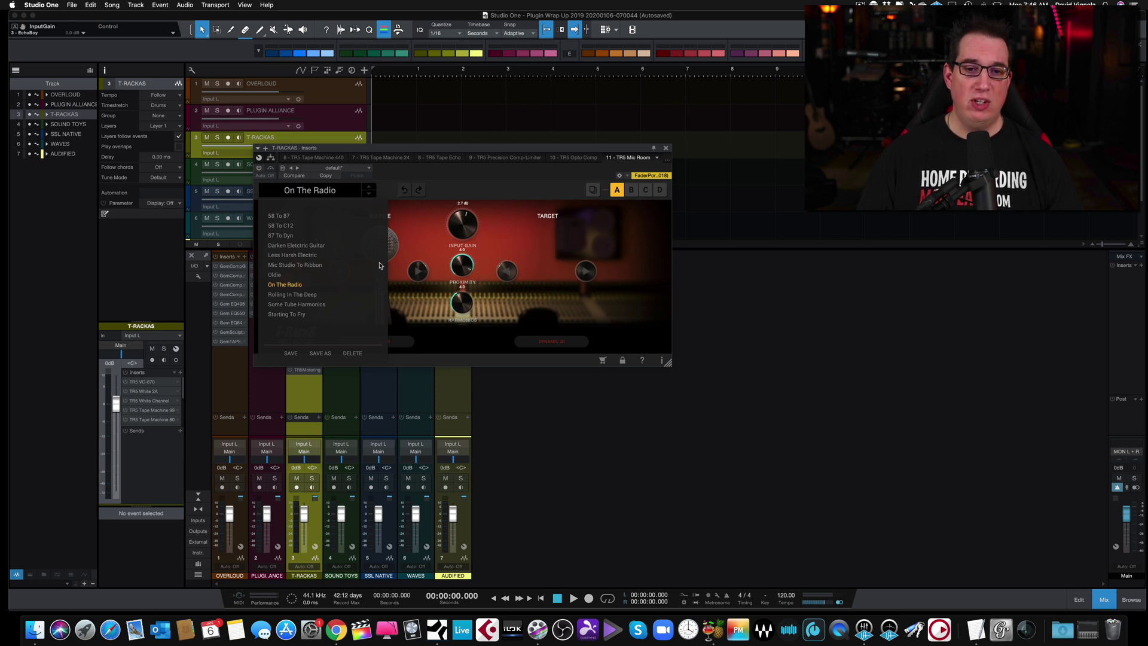
left_click(495, 187)
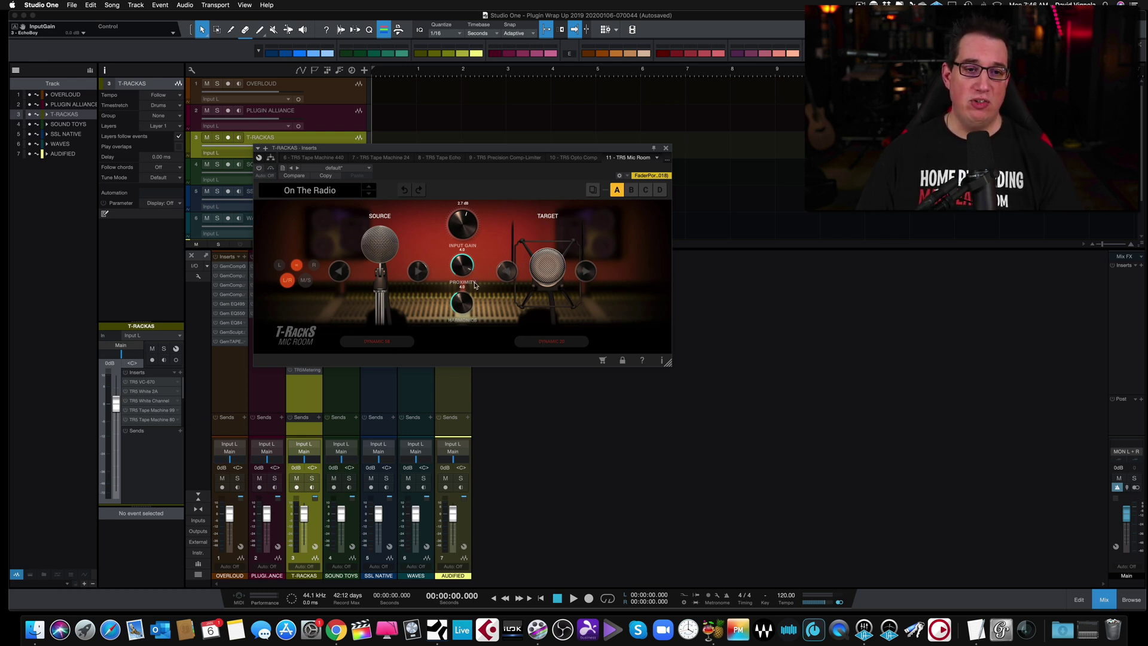
Step: View the TR5 Metering plug-in on the T-RACKAS channel and close the channel's inserts window
left_click(665, 160)
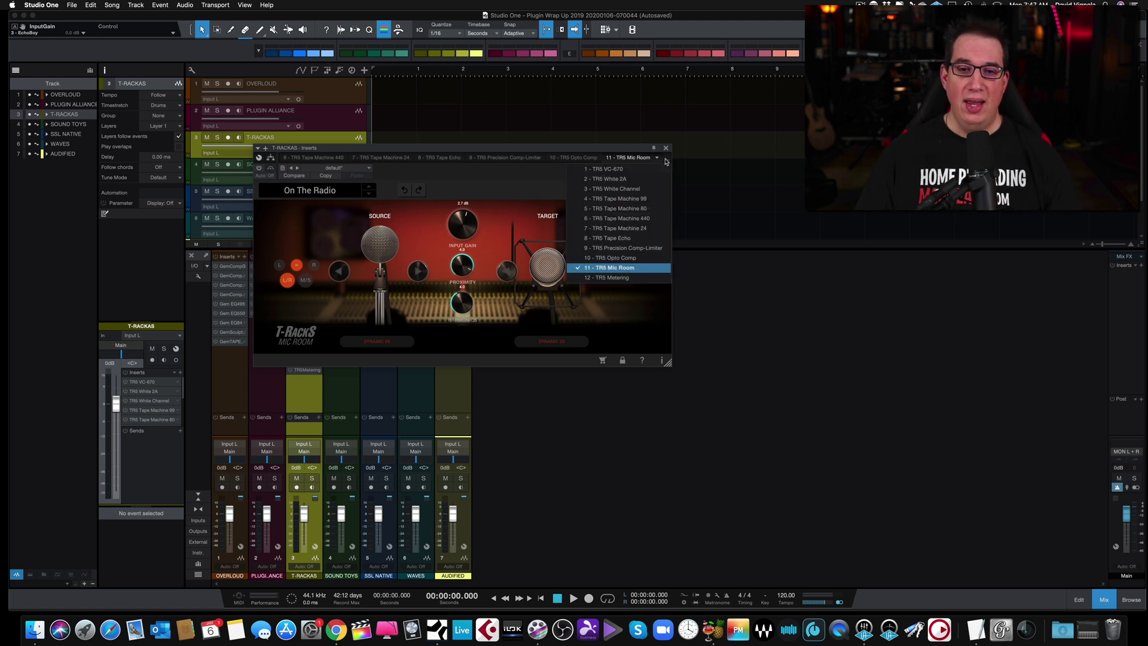
left_click(621, 277)
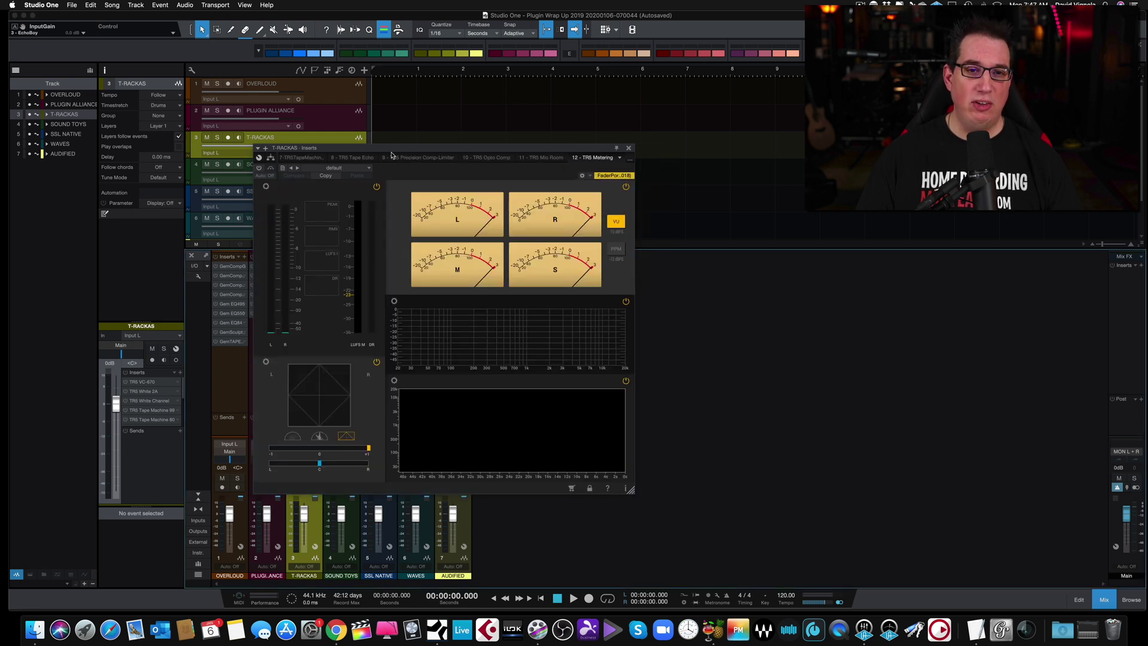
left_click_drag(391, 149, 378, 129)
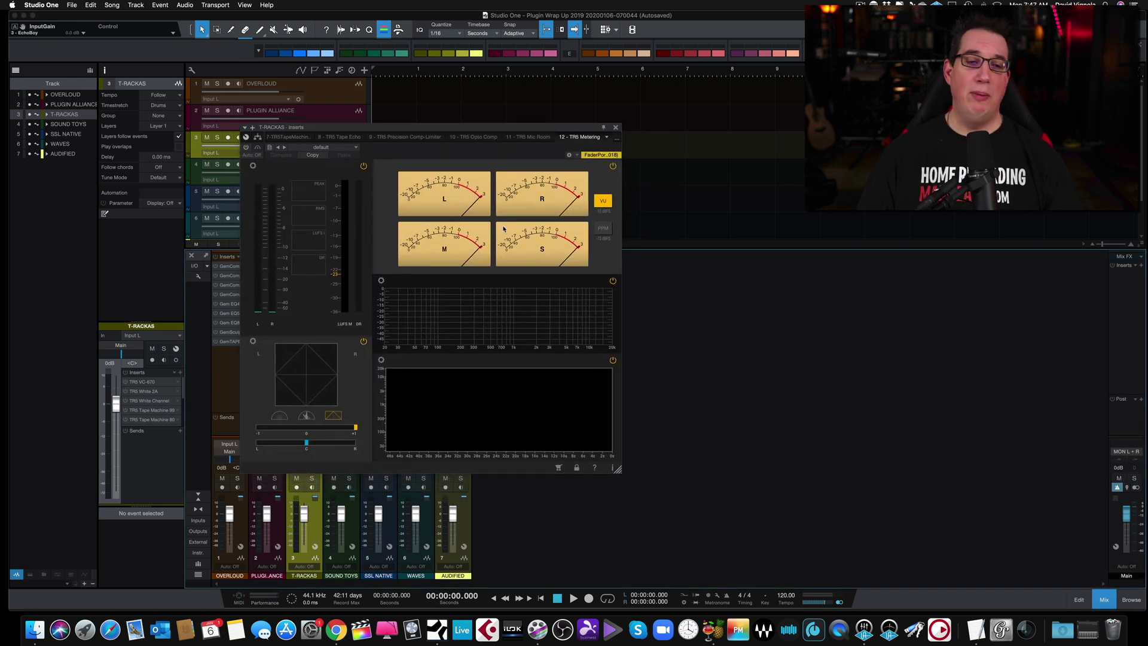
left_click(616, 127)
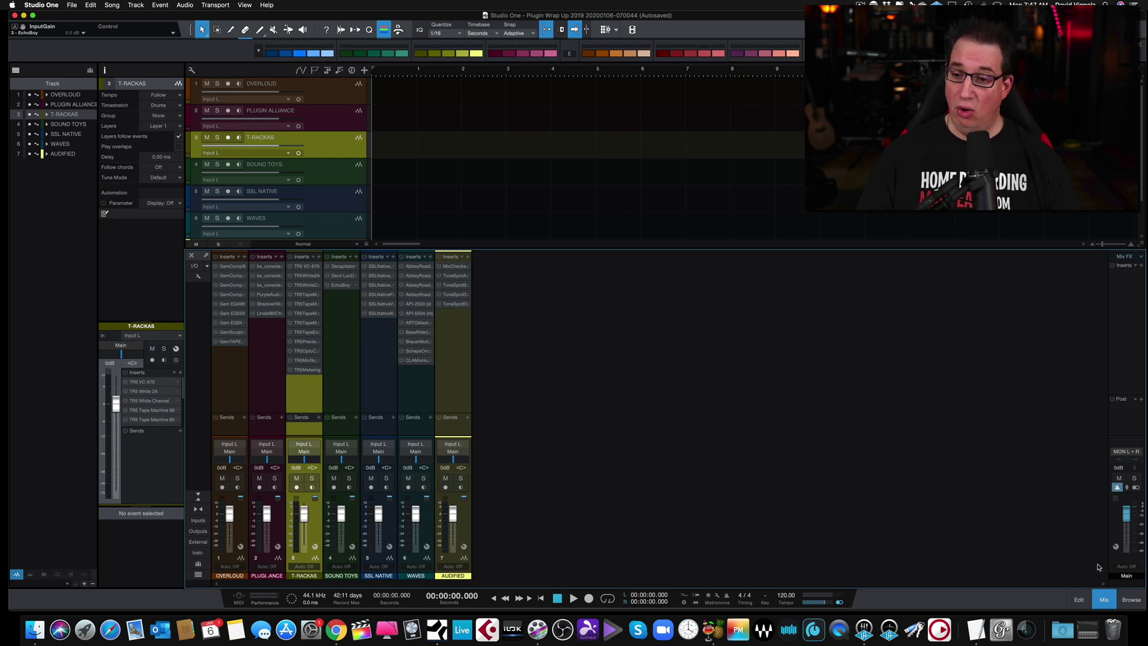
Step: Examine the full range of TR5 plug-ins in the browser's IK Multimedia effects folder, then collapse the folder
left_click(1130, 599)
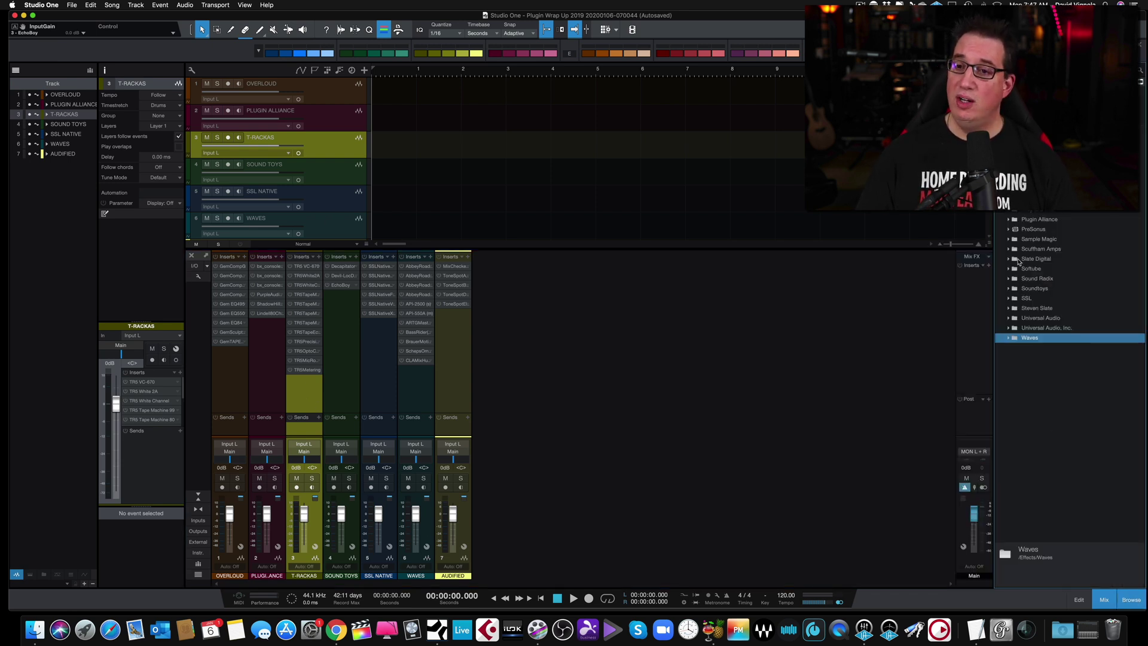
left_click(1008, 160)
scroll(1049, 250, "down", 3)
scroll(1045, 318, "down", 5)
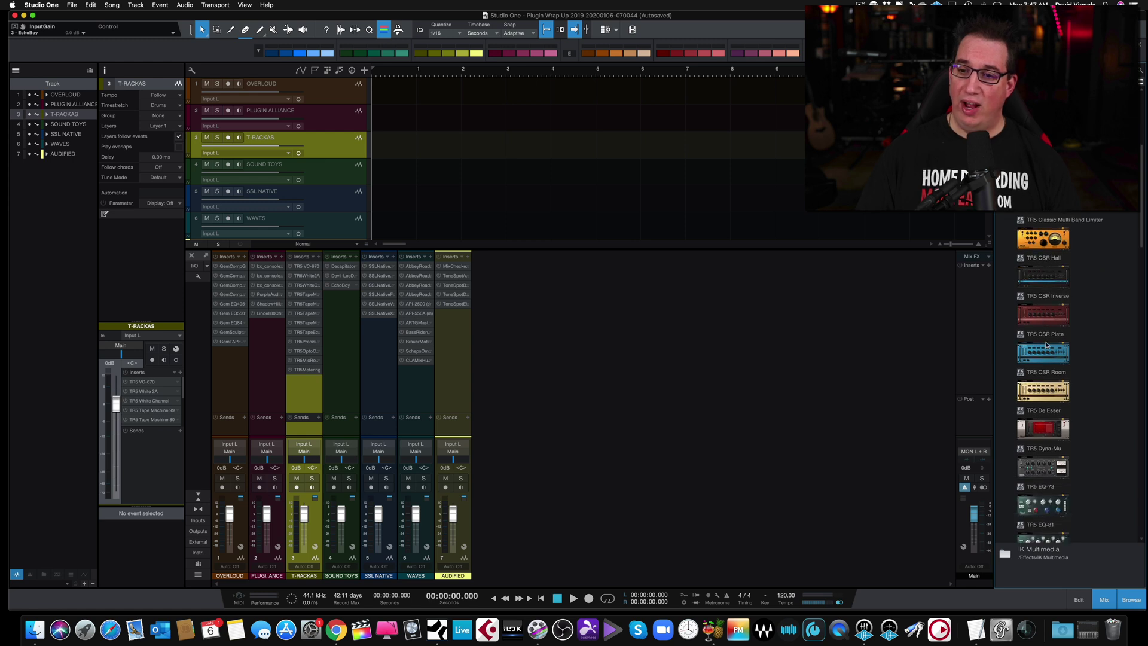
scroll(1045, 359, "down", 2)
scroll(1045, 362, "down", 2)
scroll(1045, 361, "down", 3)
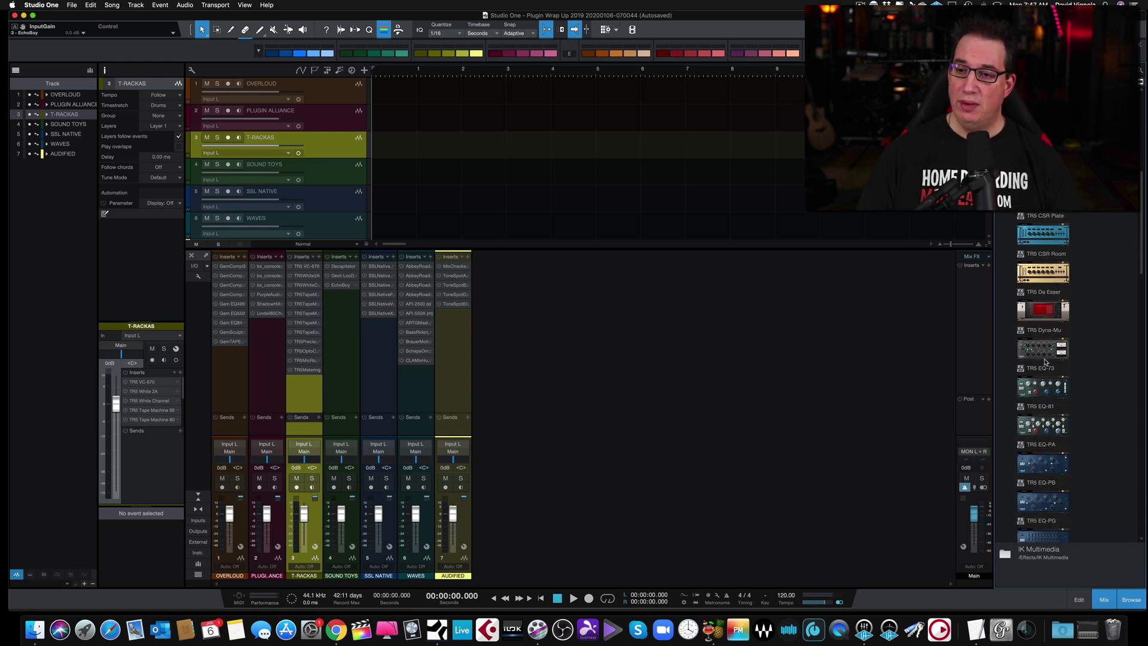
scroll(1045, 363, "down", 1)
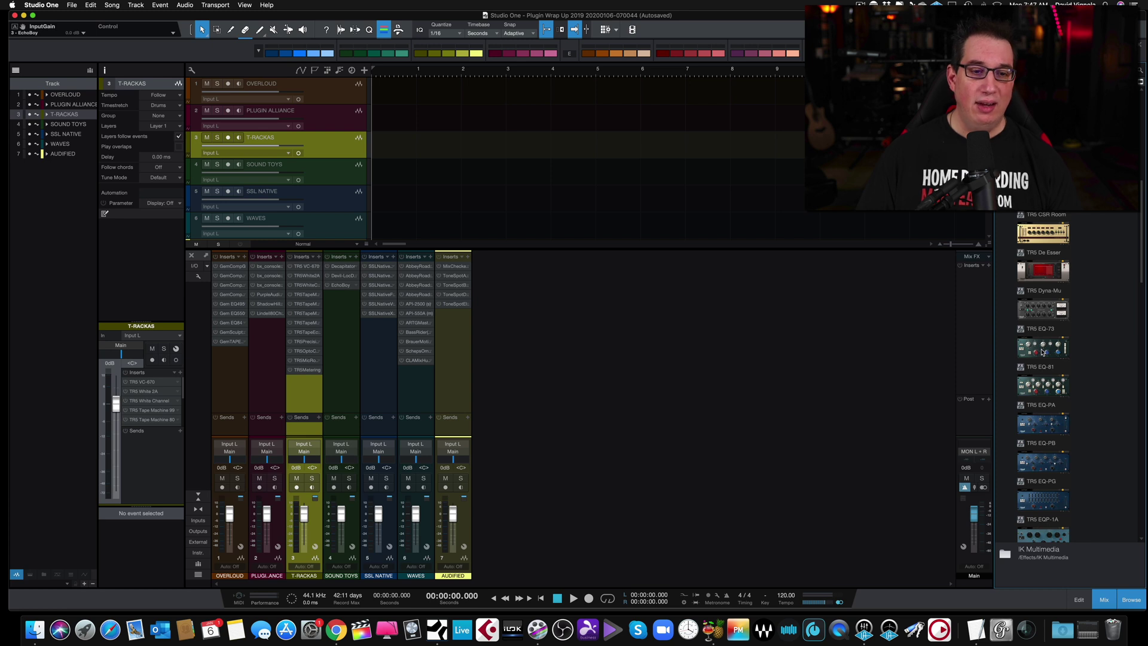
scroll(1033, 404, "down", 7)
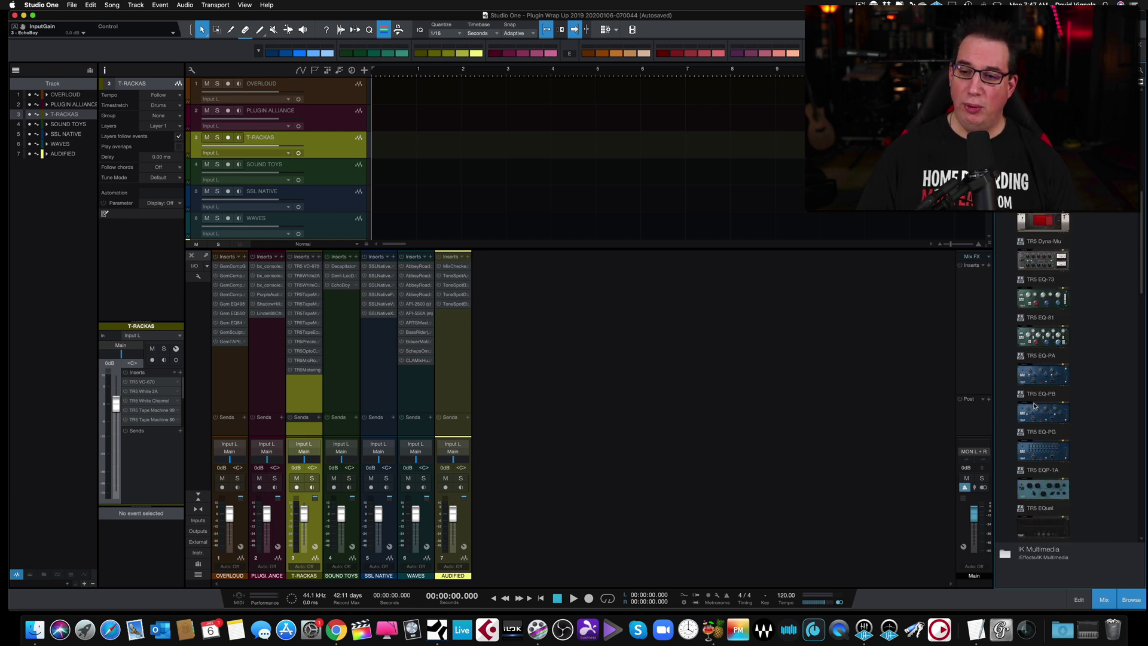
scroll(1035, 406, "down", 4)
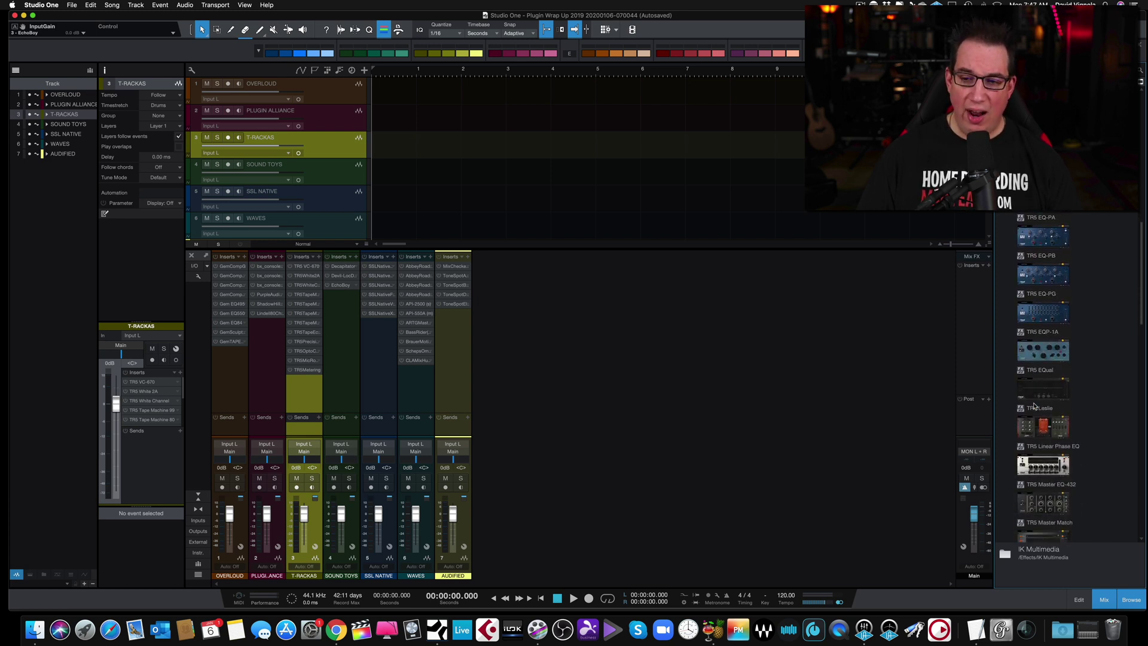
scroll(1035, 402, "down", 15)
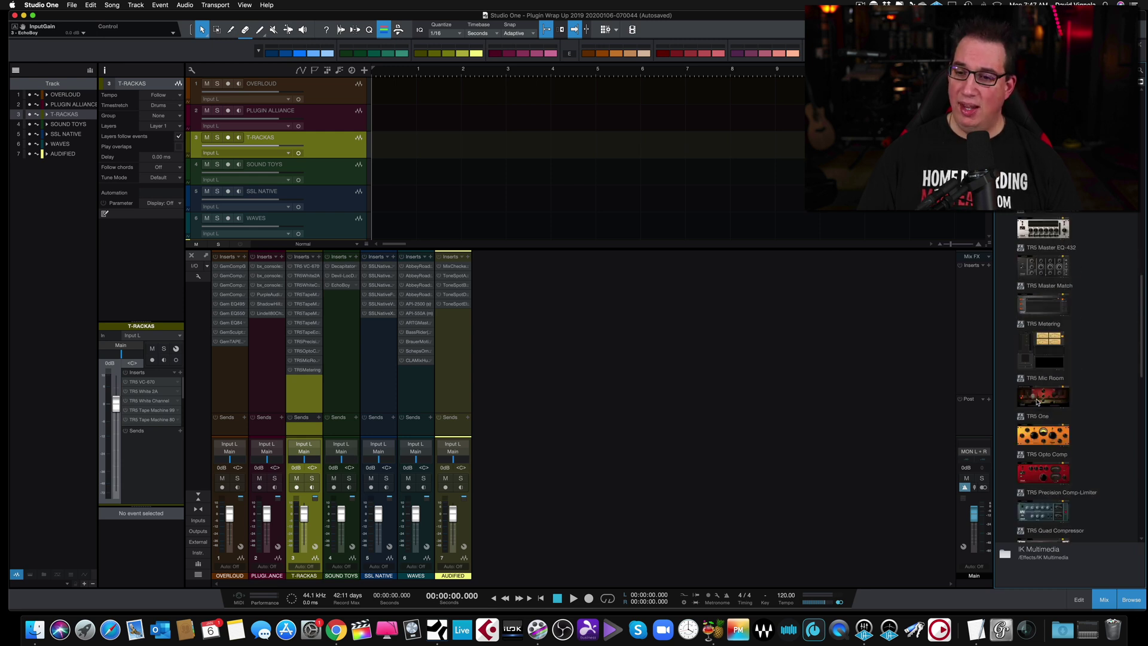
scroll(1037, 402, "down", 12)
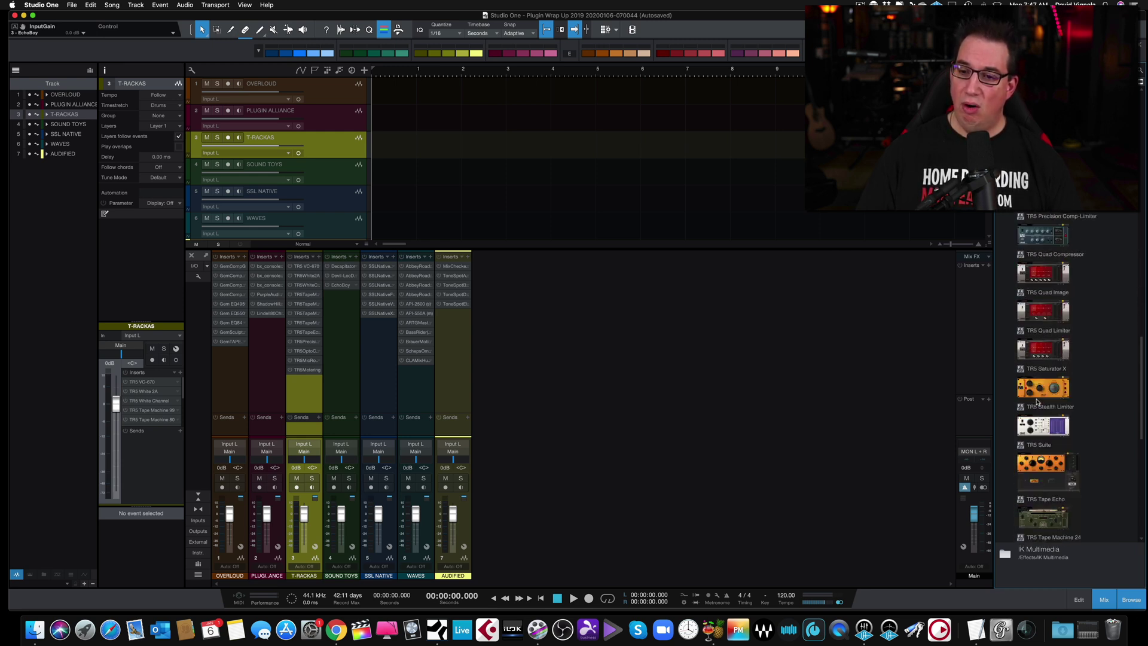
scroll(1037, 402, "down", 7)
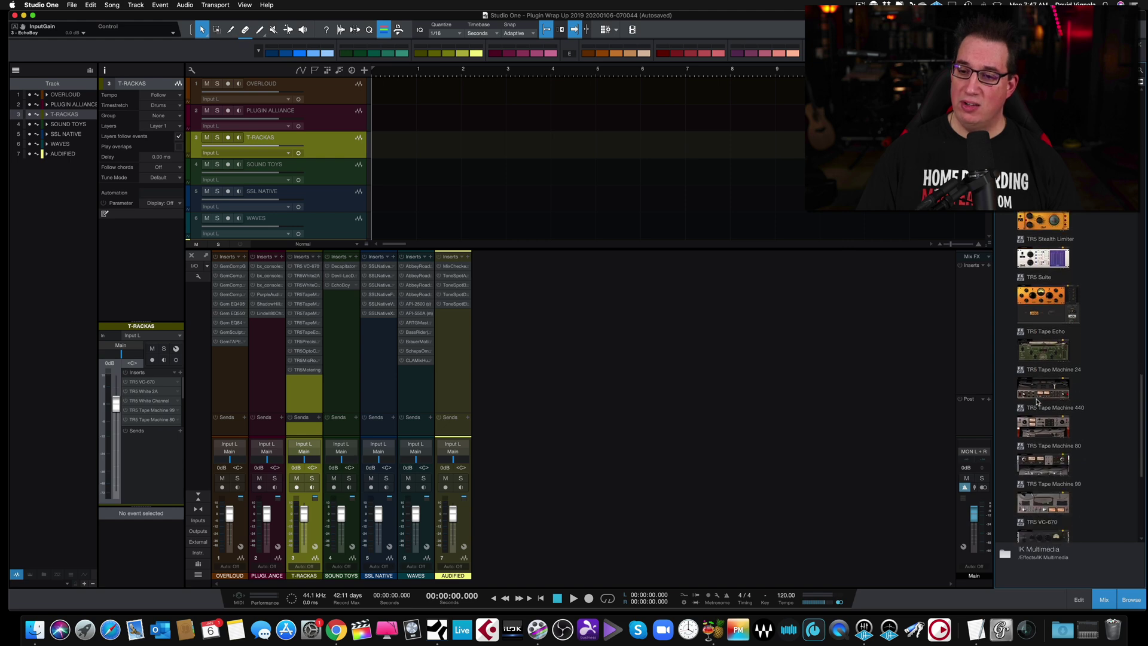
scroll(1041, 384, "up", 20)
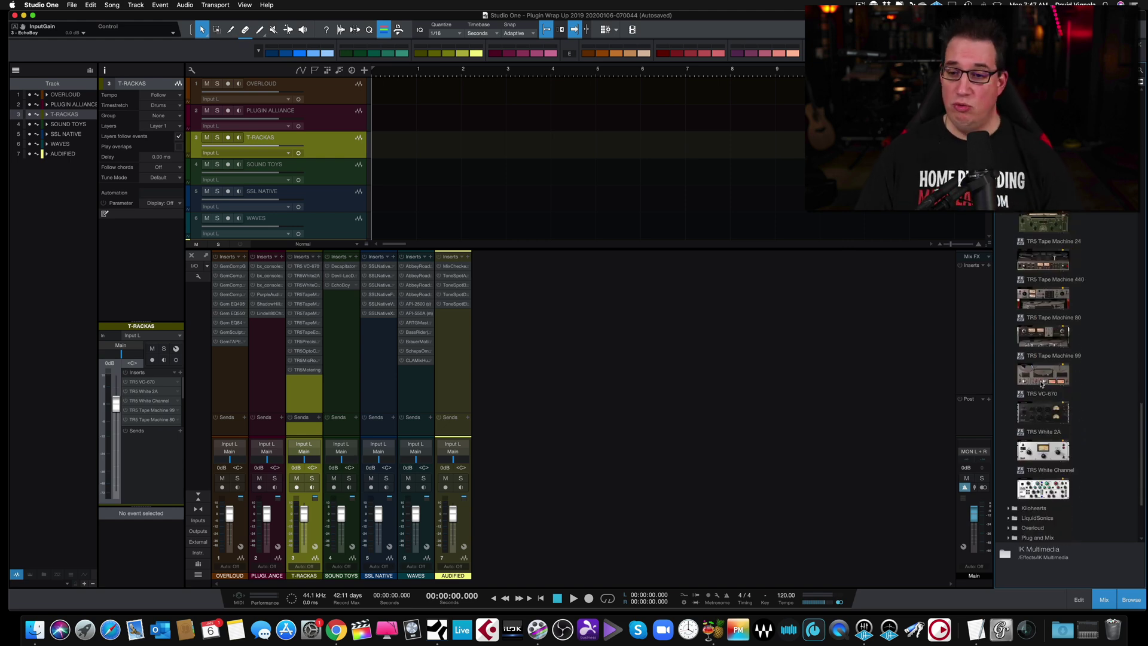
scroll(1041, 384, "up", 15)
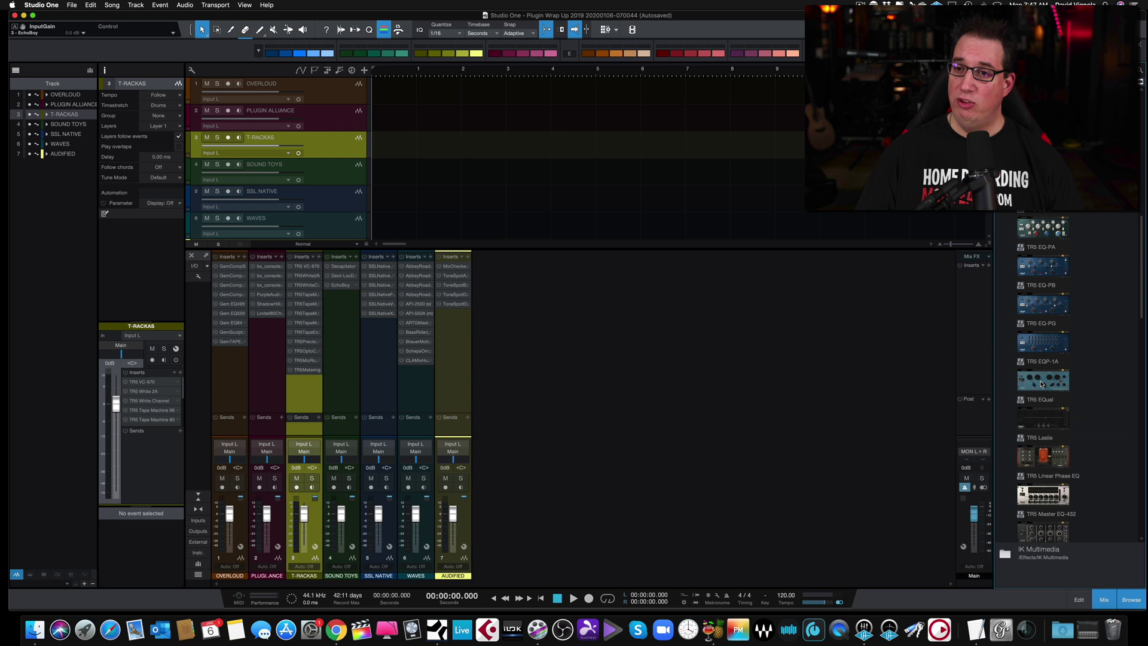
scroll(1041, 384, "up", 6)
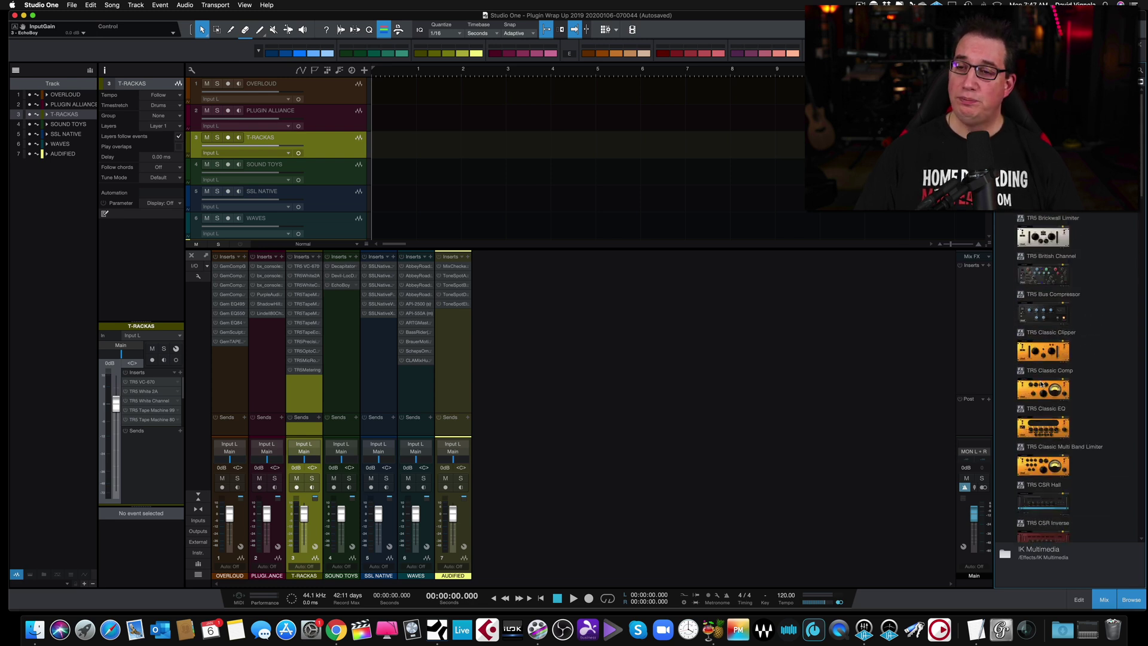
left_click(1008, 170)
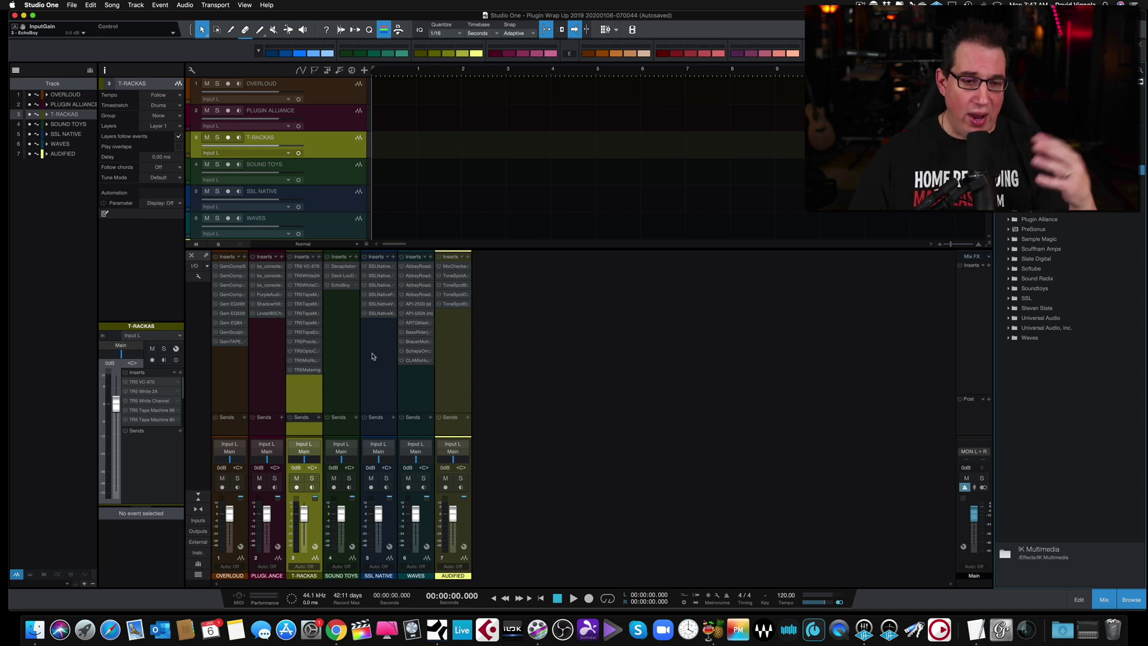
Step: Review the Decapitator and Devil-Loc Deluxe plug-ins on the SOUND TOYS channel
left_click(342, 351)
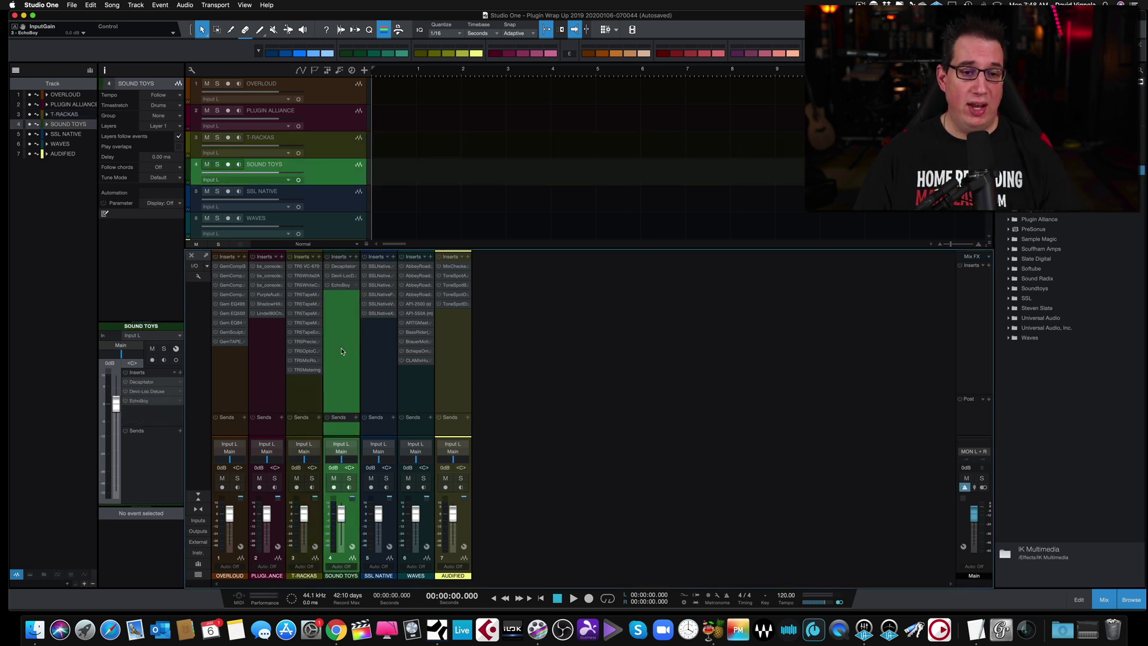
left_click(340, 266)
left_click_drag(461, 119, 404, 196)
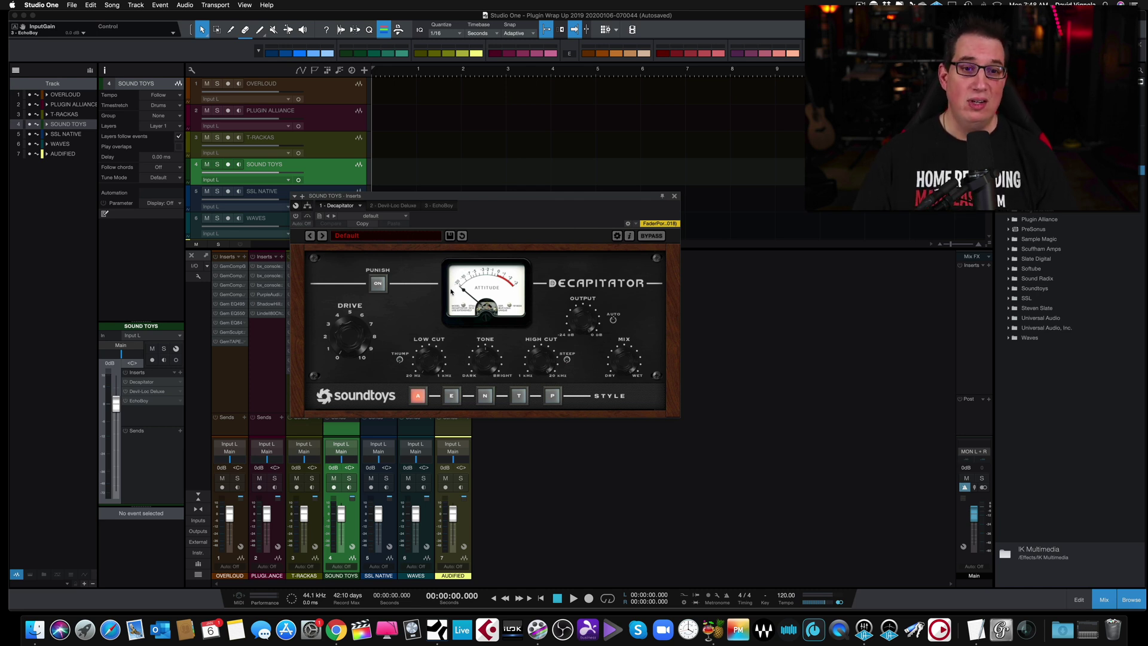
left_click(394, 206)
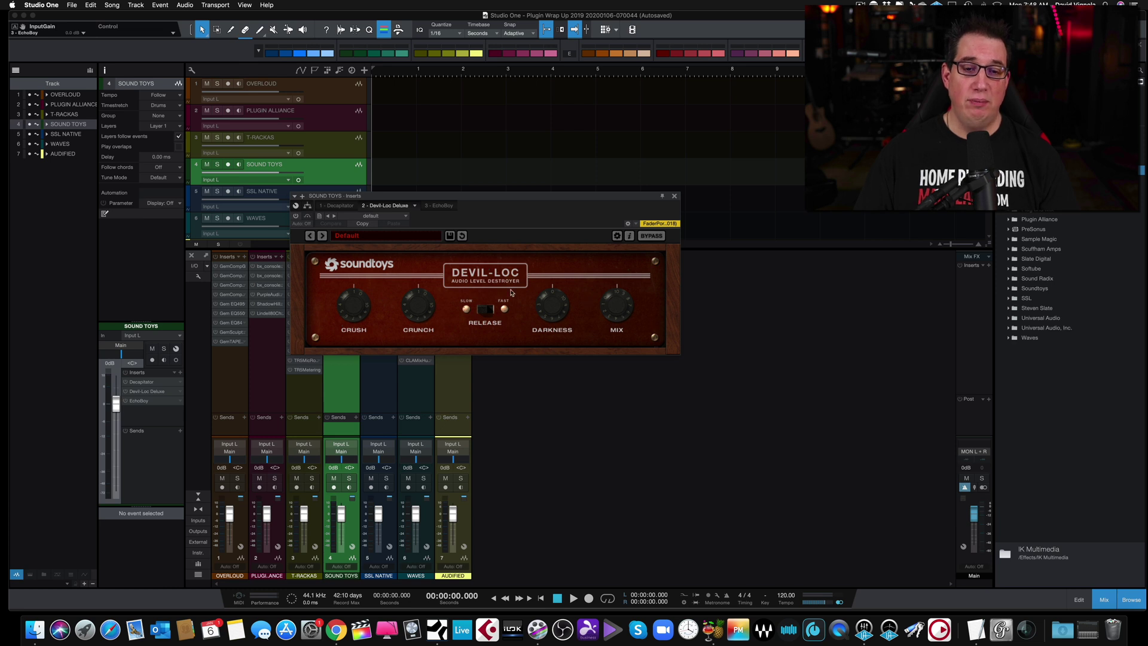
Step: View EchoBoy on the SOUND TOYS channel, look through its preset categories, including Classics, and close the inserts window
left_click(438, 206)
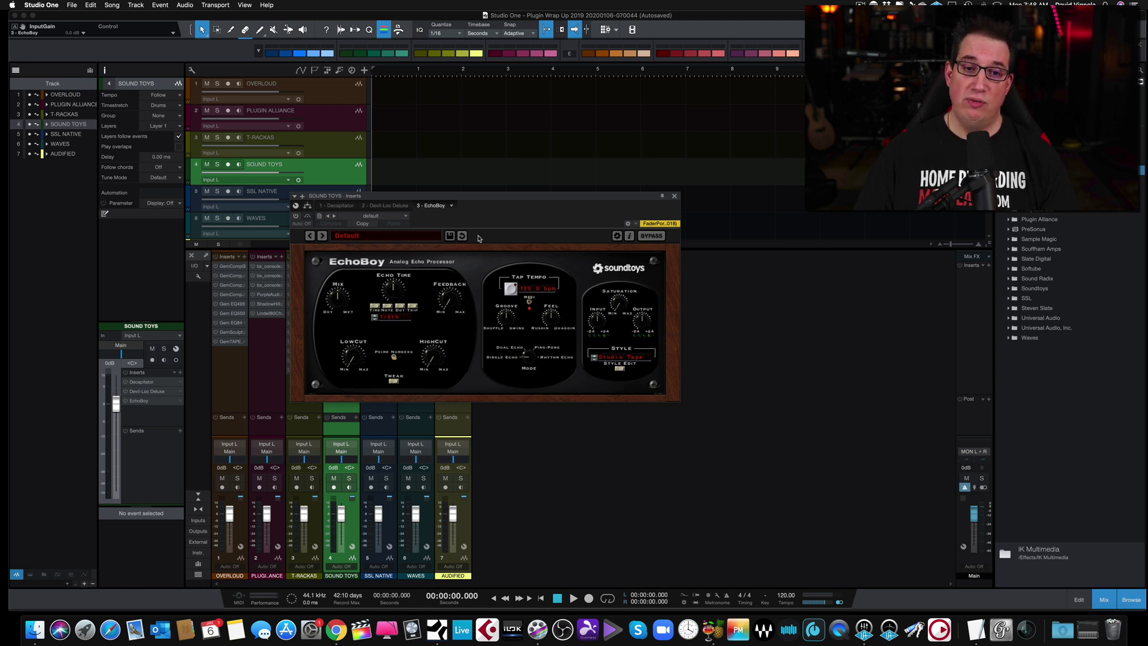
left_click_drag(492, 198, 484, 194)
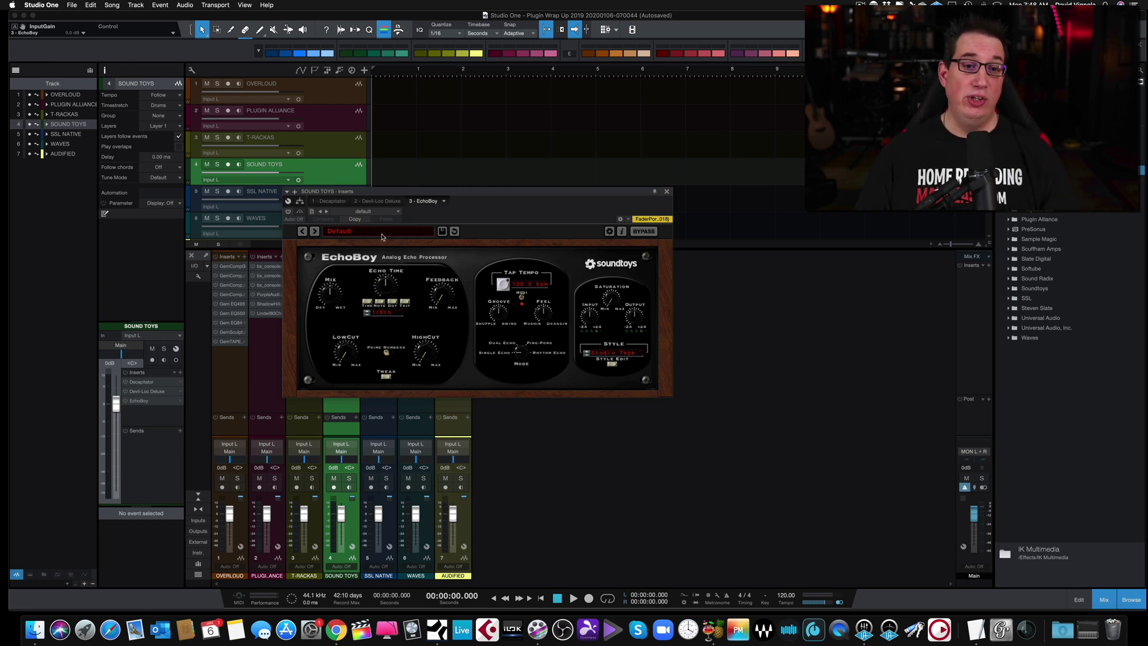
left_click(382, 237)
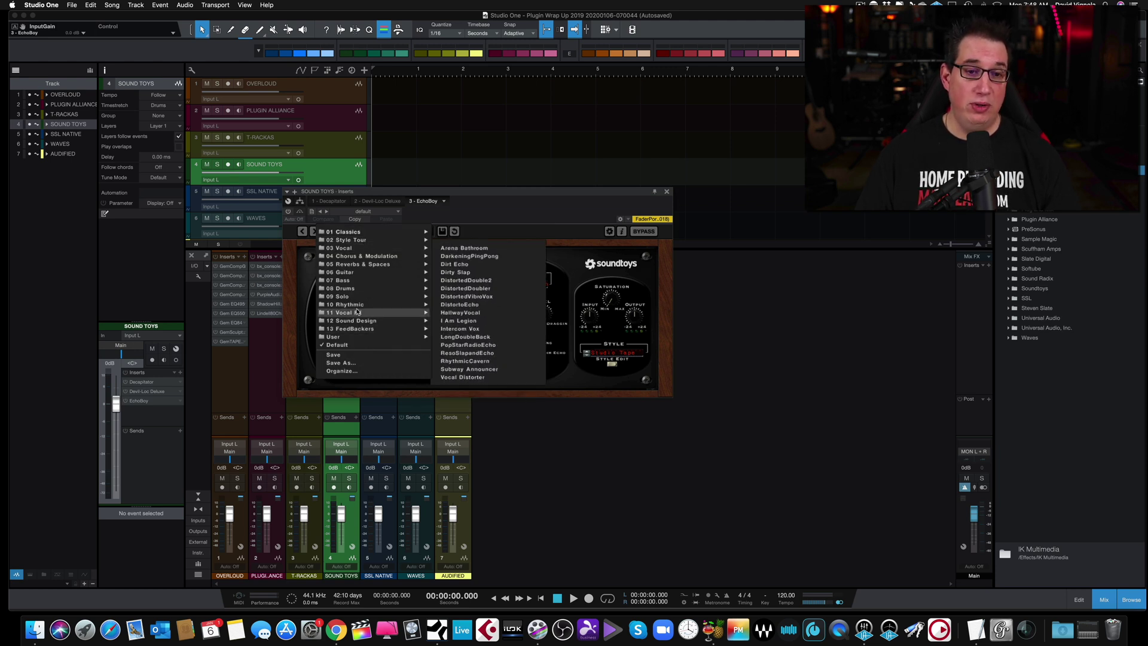
mouse_move(366, 281)
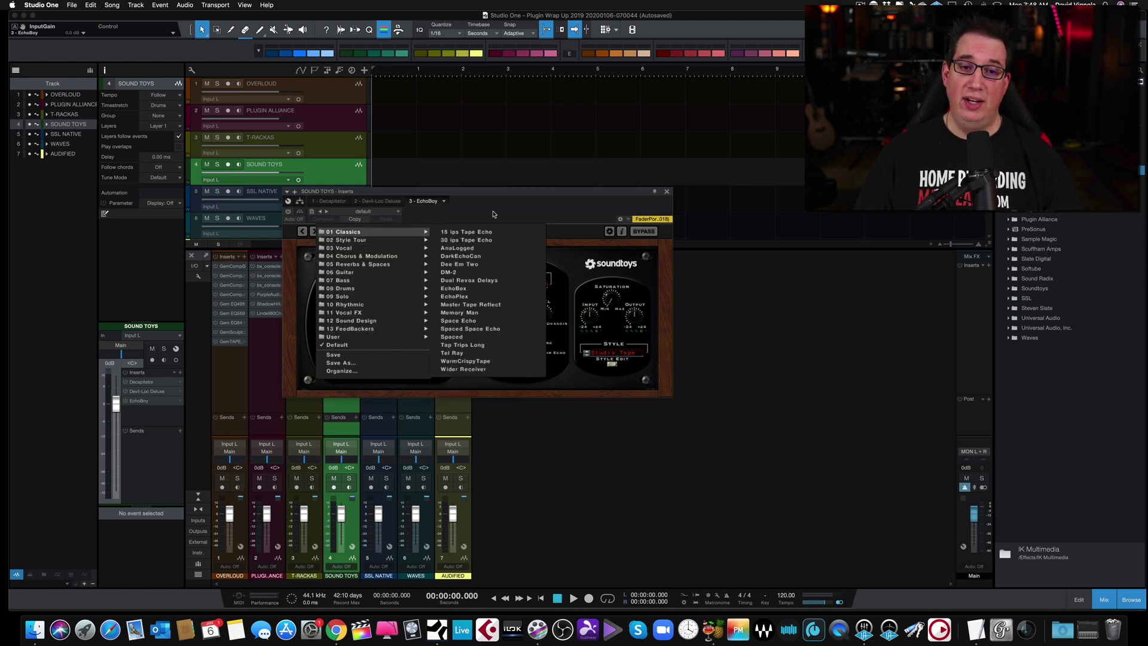
left_click(352, 233)
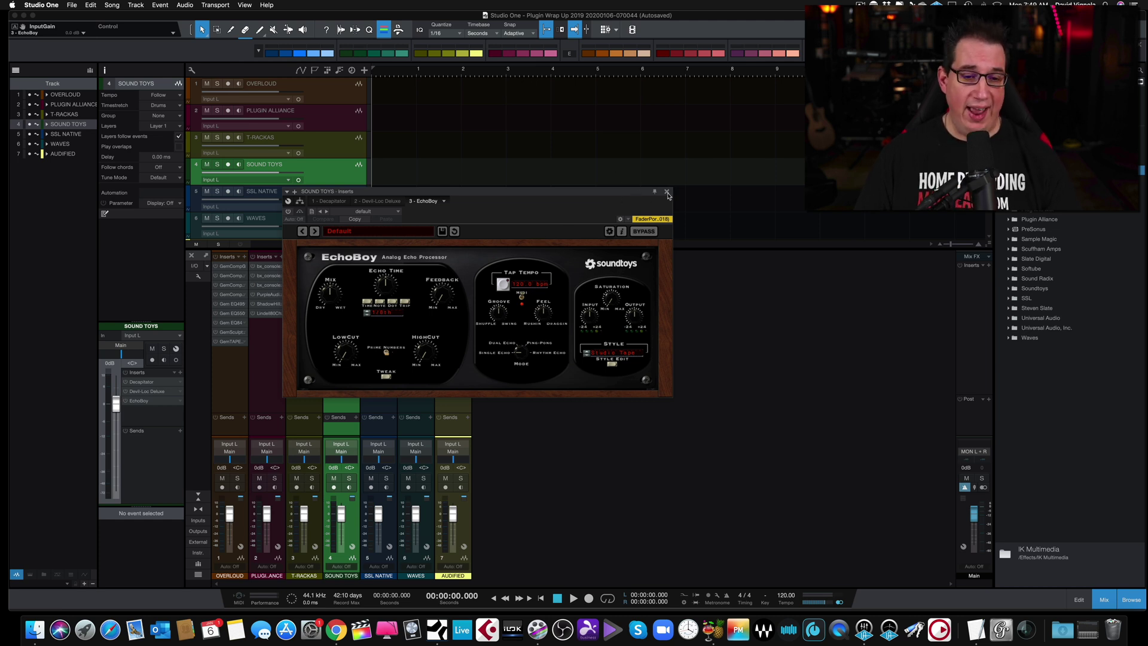
left_click(666, 193)
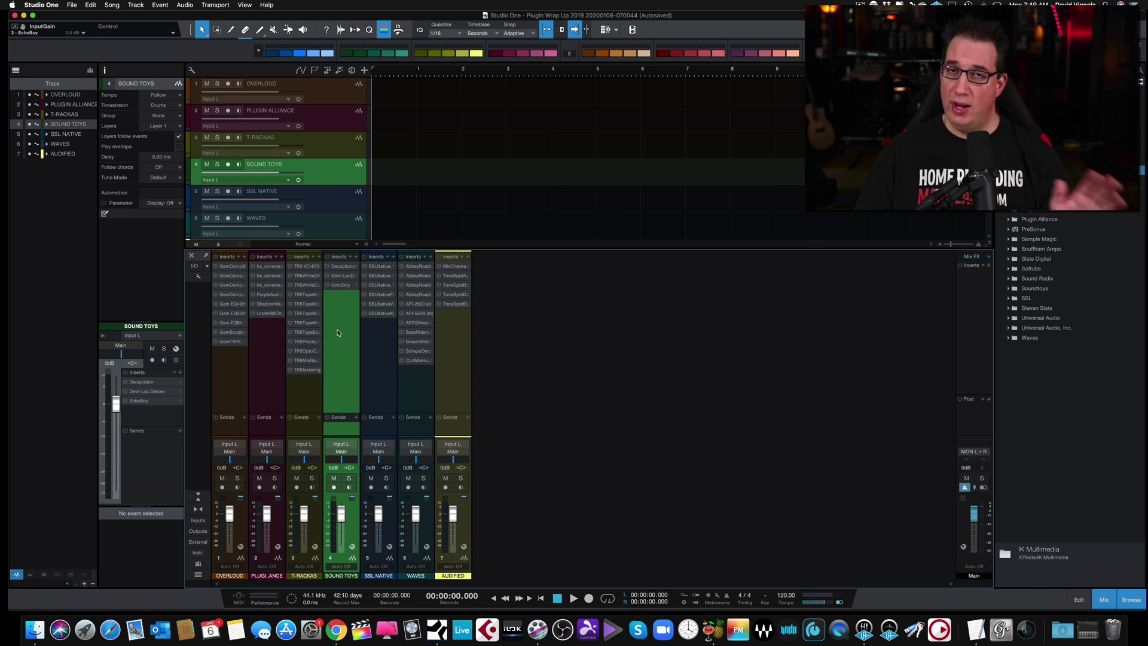
Step: Select the SSL NATIVE channel in the mixer, and go back through SOUND TOYS to T-RACKAS
left_click(376, 377)
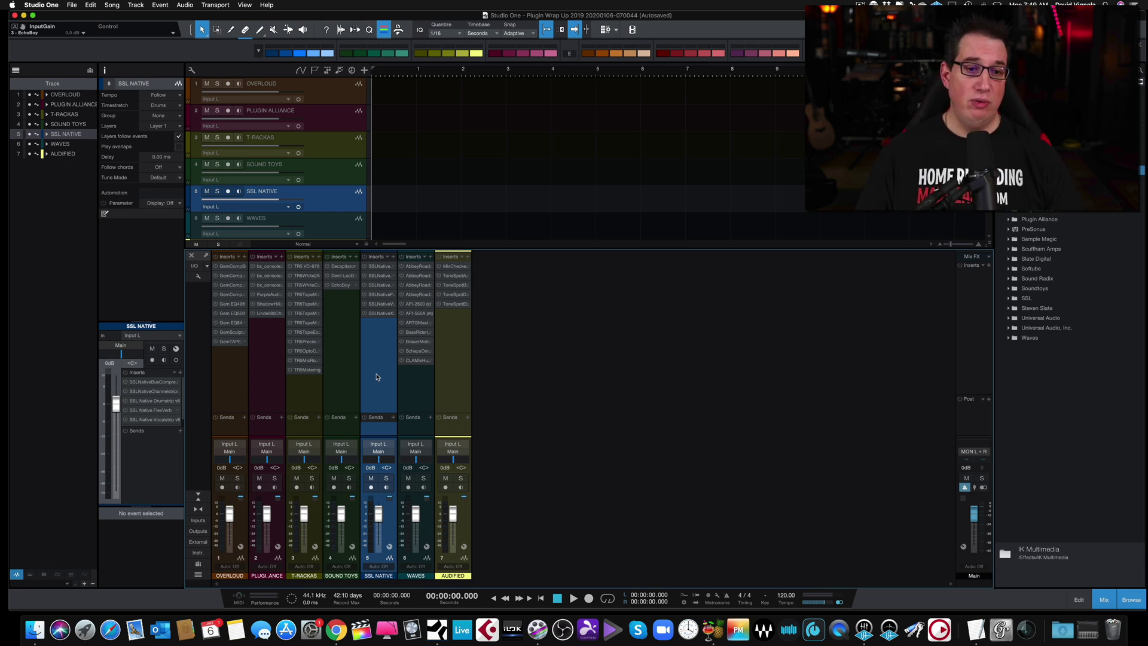
left_click(348, 345)
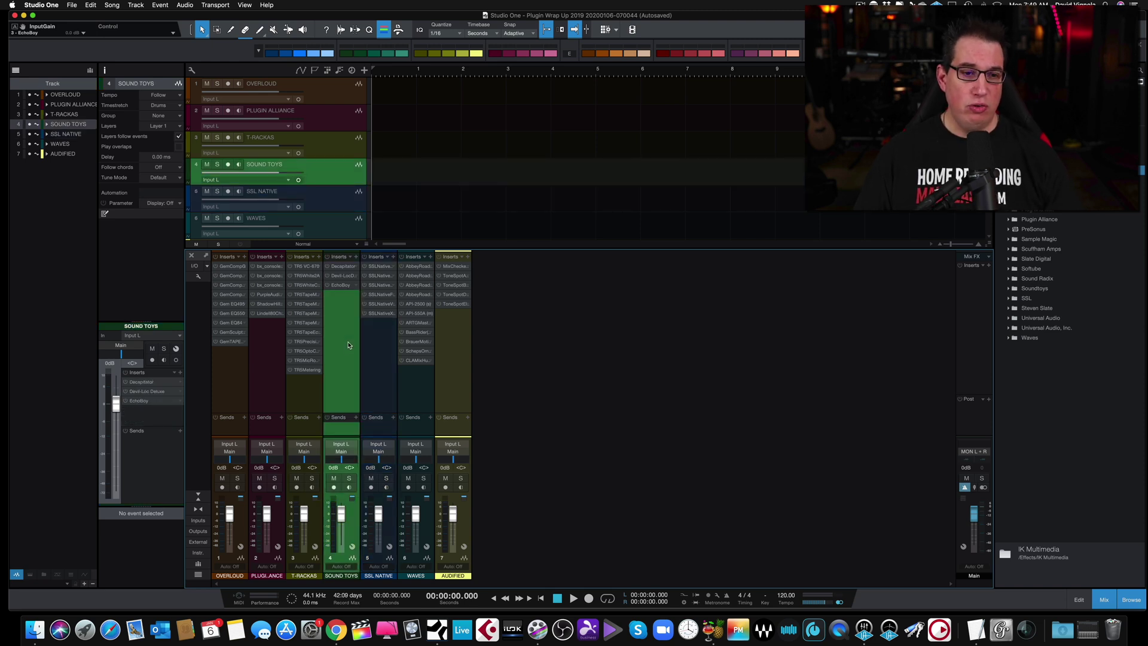
left_click(311, 387)
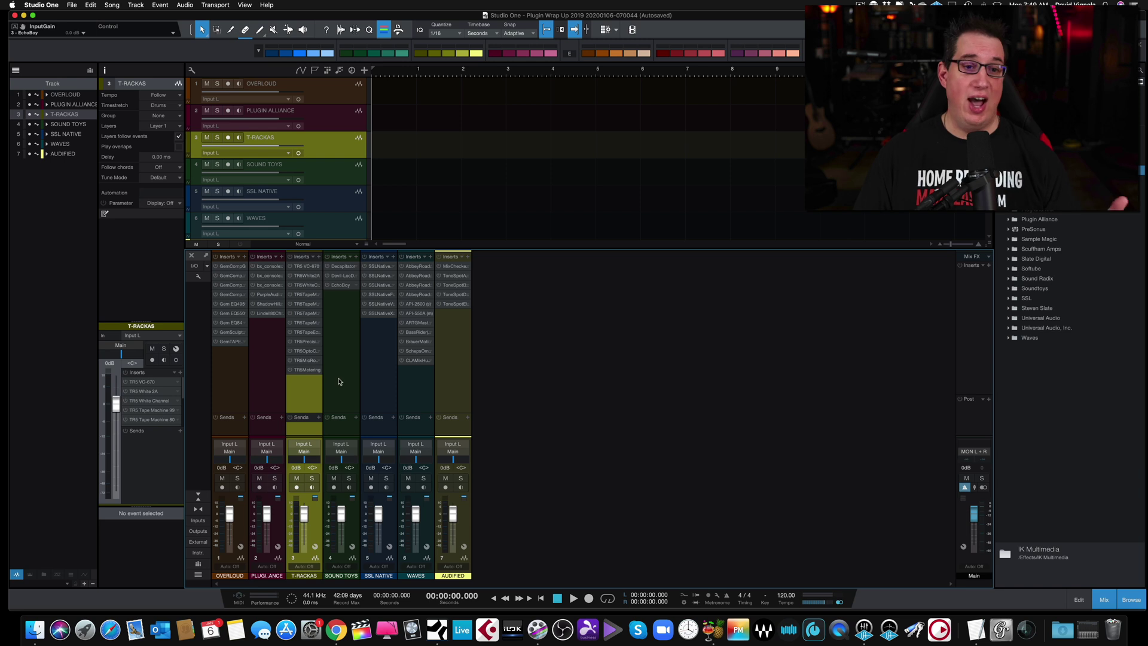
Step: Select the SSL NATIVE channel and review its SSL Native Bus Compressor and Channelstrip plug-ins
left_click(331, 385)
left_click(368, 385)
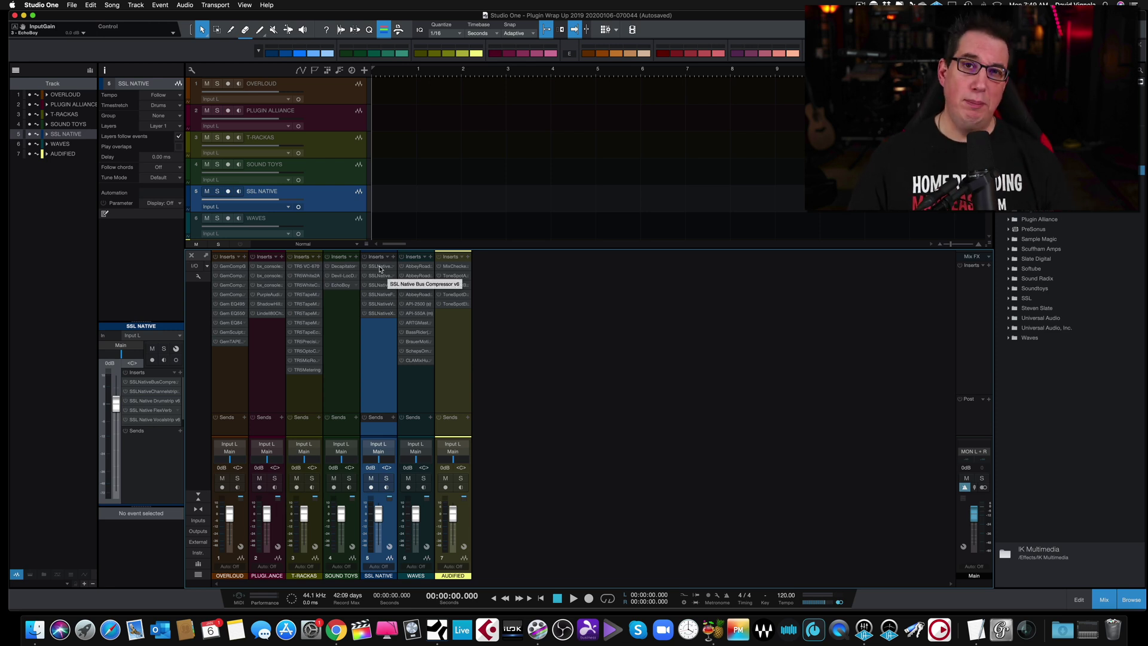
left_click(380, 266)
left_click_drag(481, 118, 456, 149)
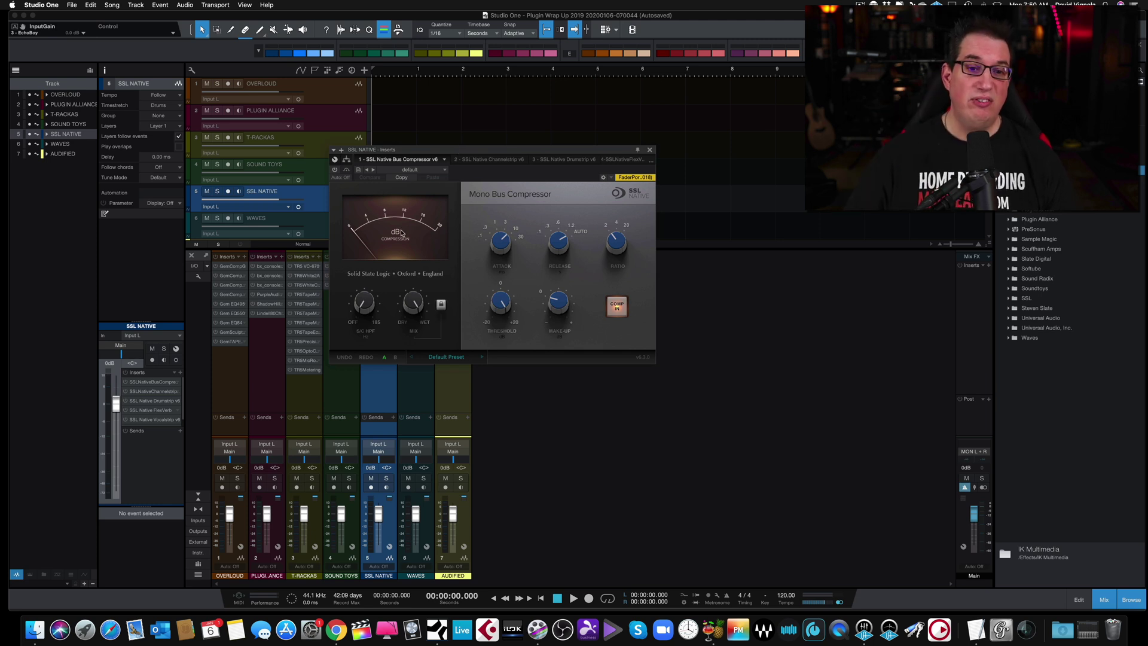
left_click(479, 160)
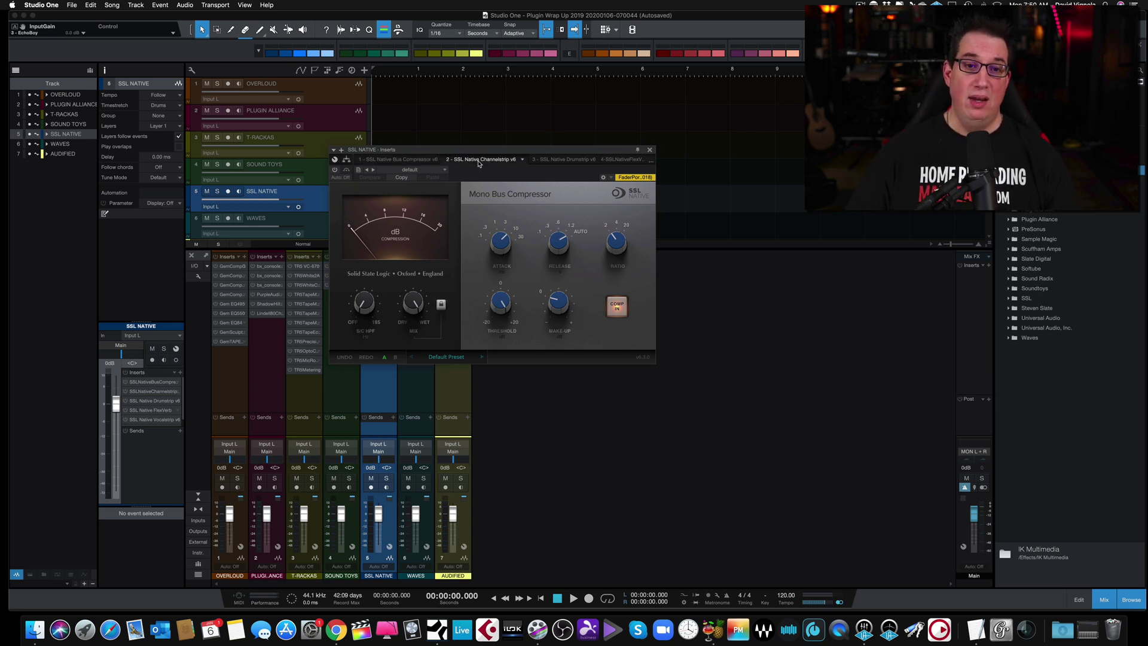
left_click_drag(485, 151, 409, 157)
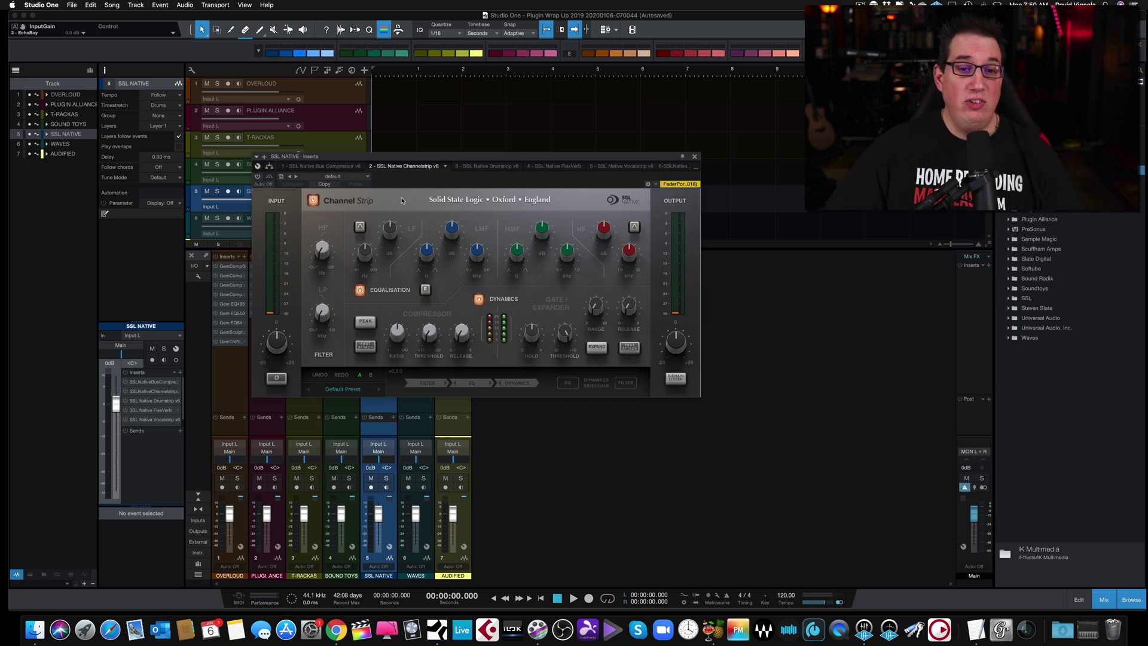
left_click_drag(476, 157, 474, 152)
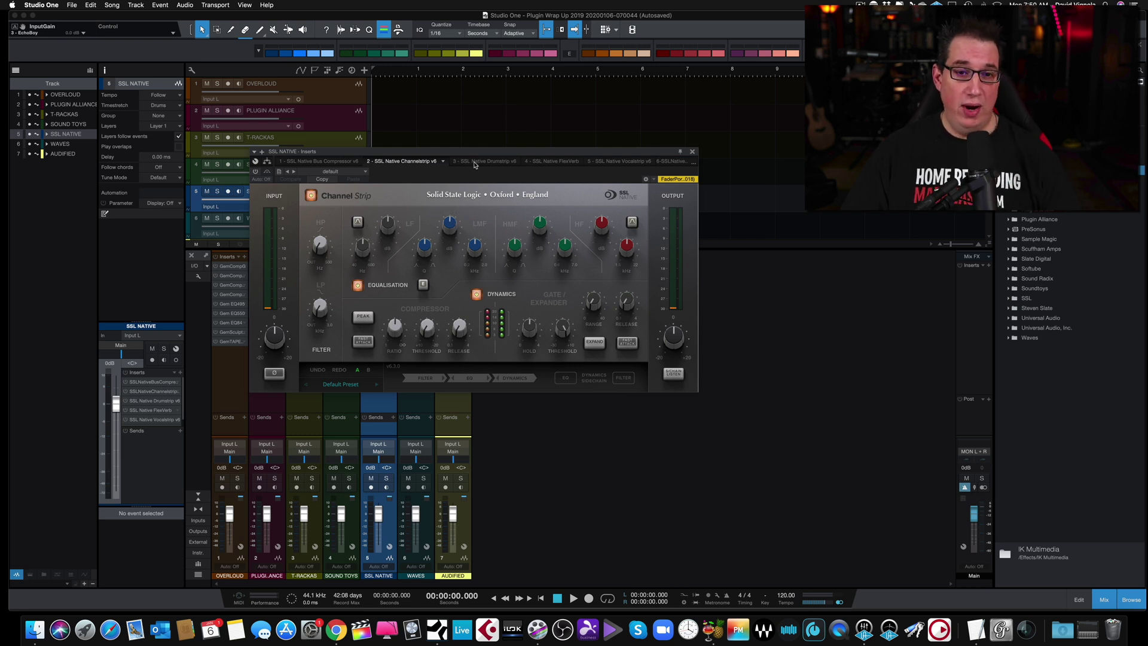
Step: View the SSL Native Drumstrip and FlexVerb plug-ins, checking FlexVerb's early reflections type options
left_click(474, 162)
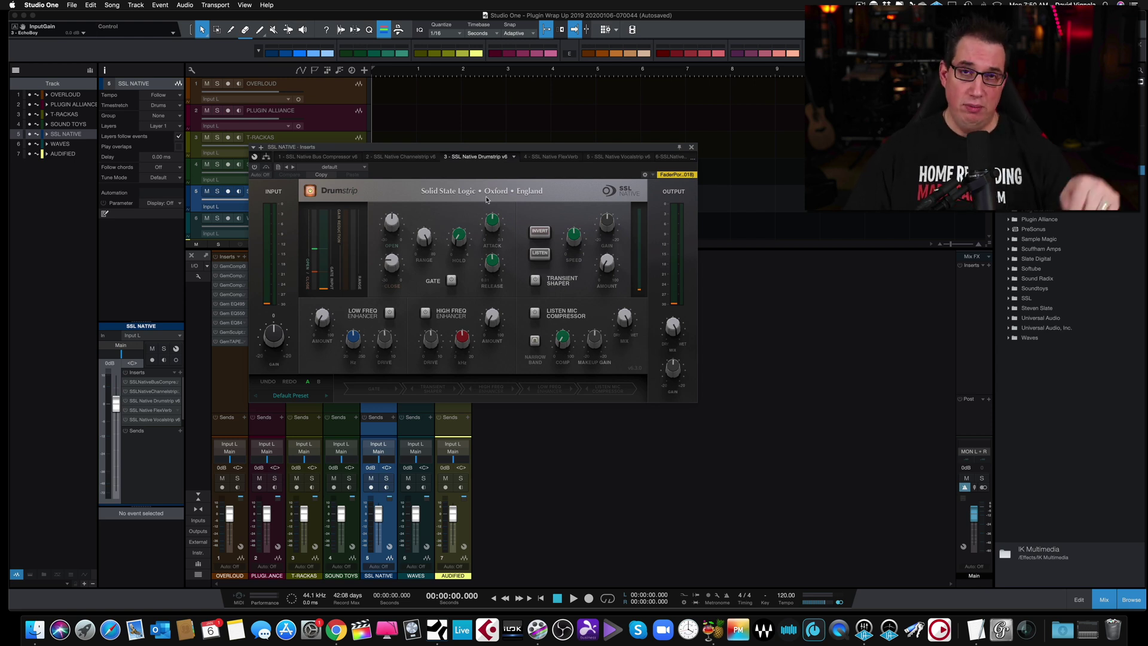
left_click(545, 157)
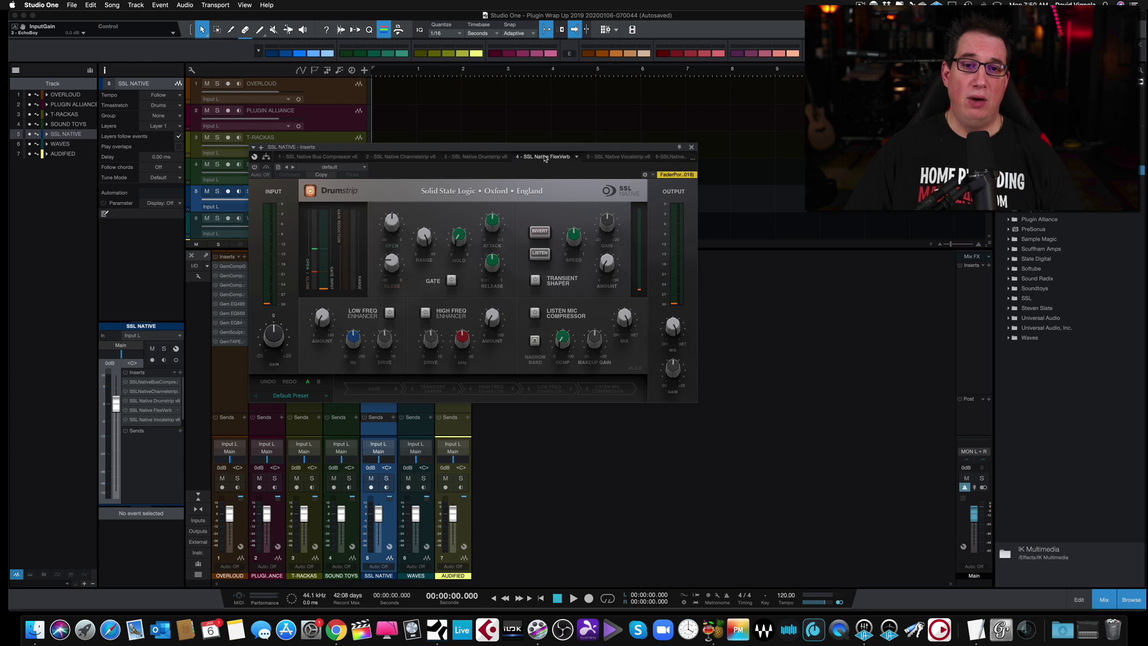
left_click_drag(448, 147, 415, 146)
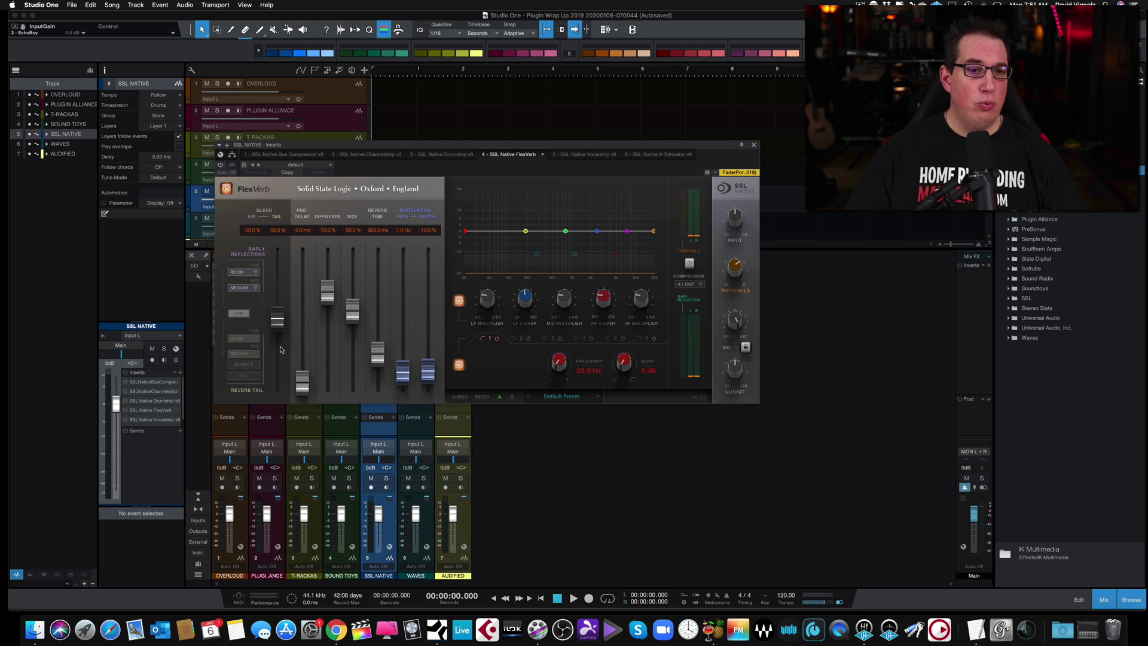
left_click(254, 272)
left_click(234, 240)
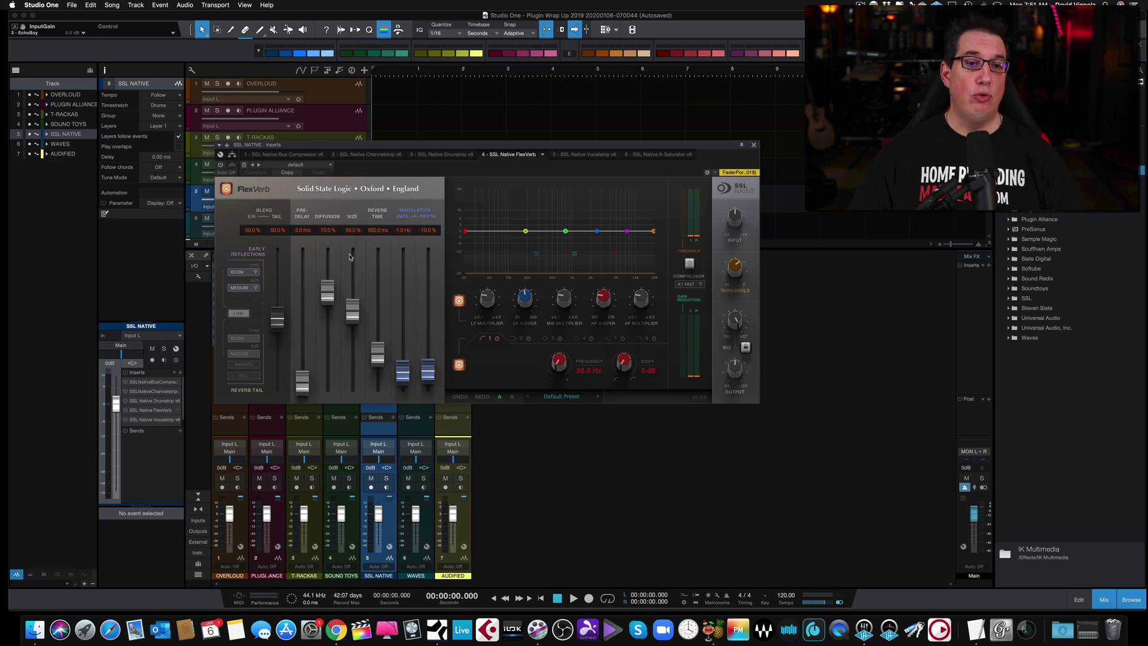
Step: Review the SSL Native Vocalstrip and X-Saturator plug-ins, then close the SSL NATIVE inserts window
left_click(574, 156)
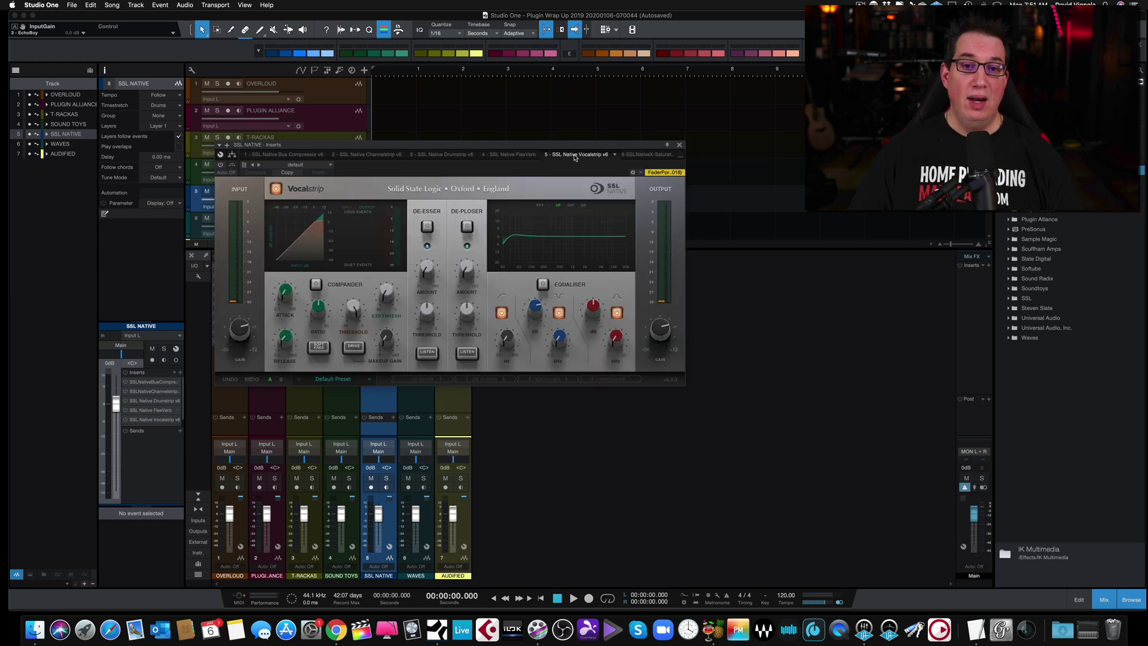
left_click_drag(513, 146, 508, 153)
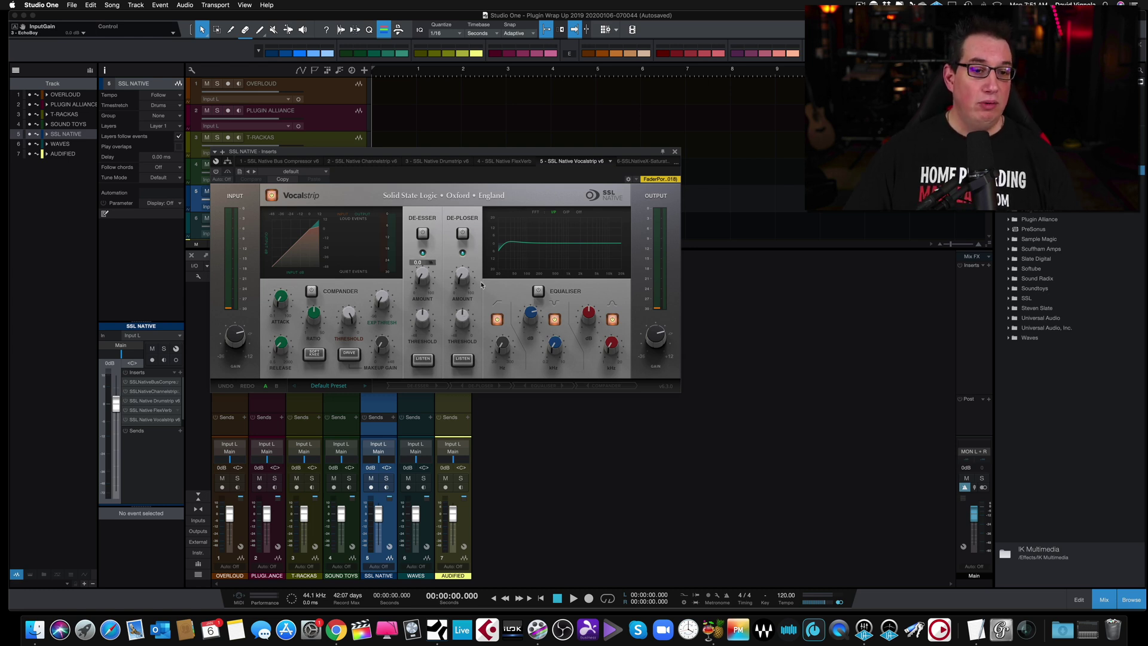
left_click(634, 161)
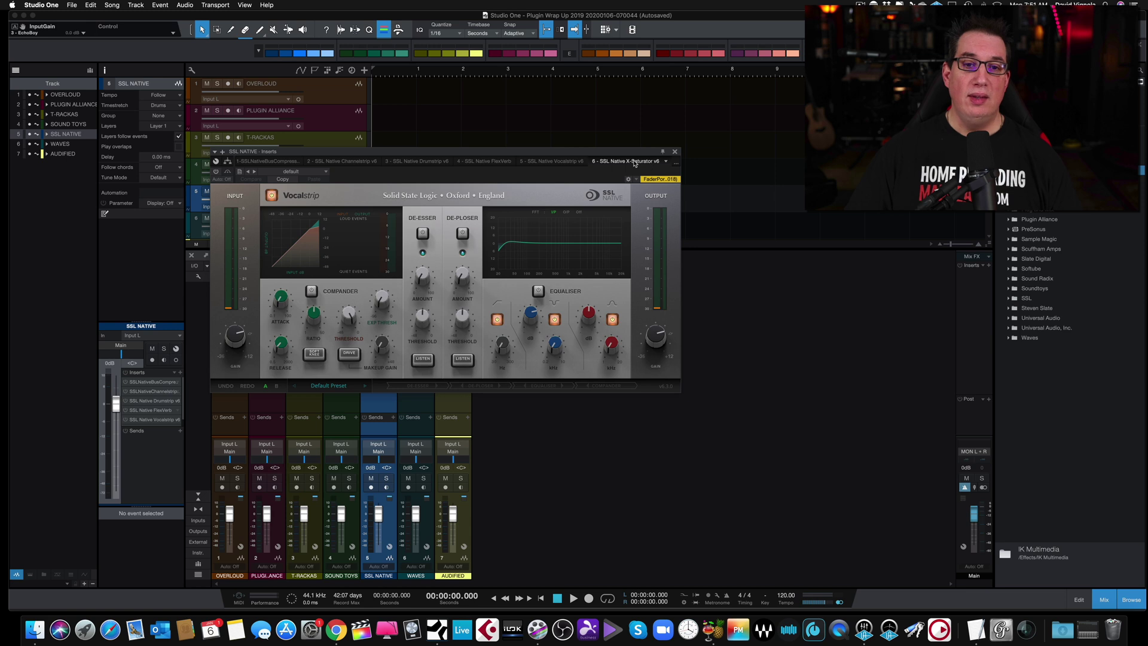
left_click_drag(475, 153, 492, 156)
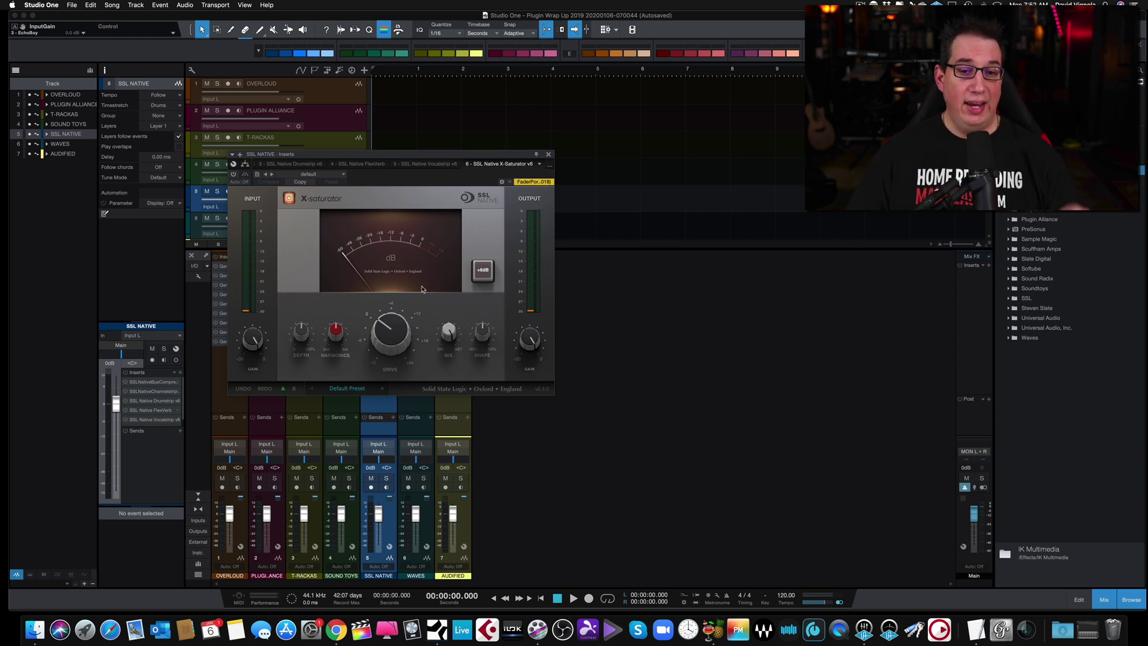
left_click(538, 164)
left_click(508, 157)
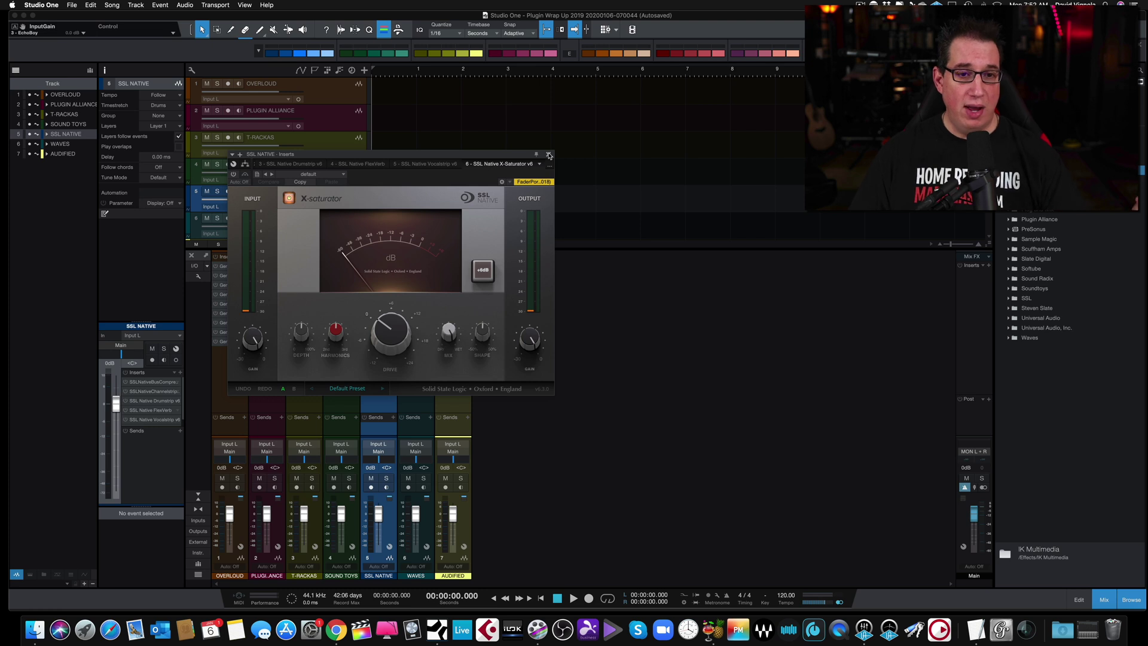
left_click(550, 155)
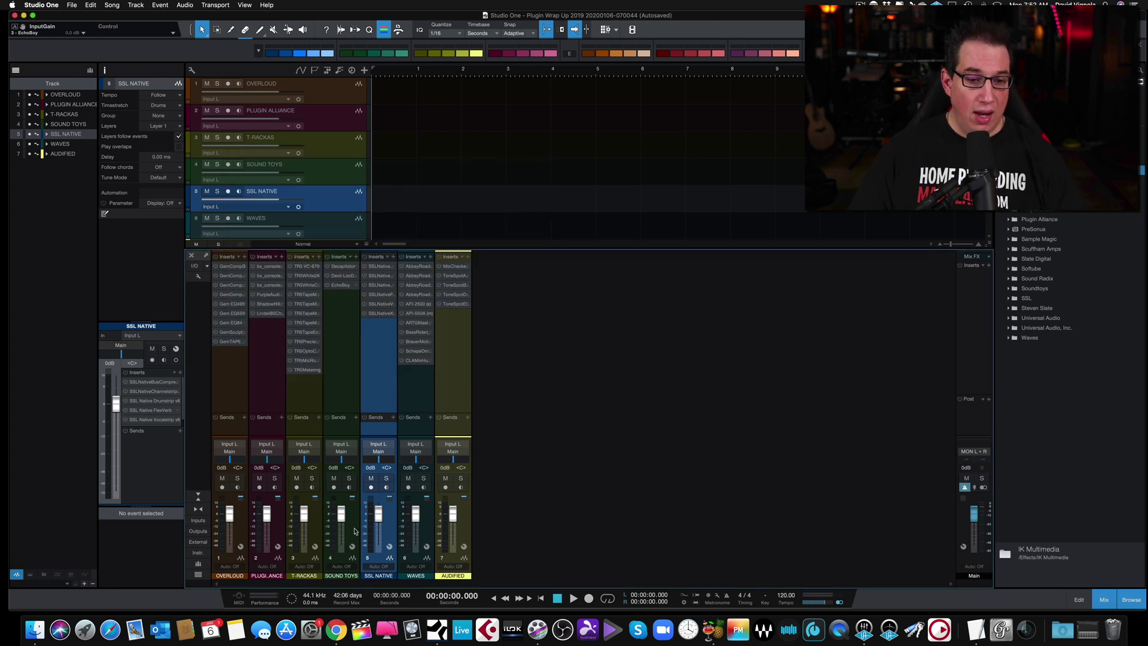
Step: Select the WAVES channel and view its Abbey Road Studio 3 plug-in
left_click(409, 400)
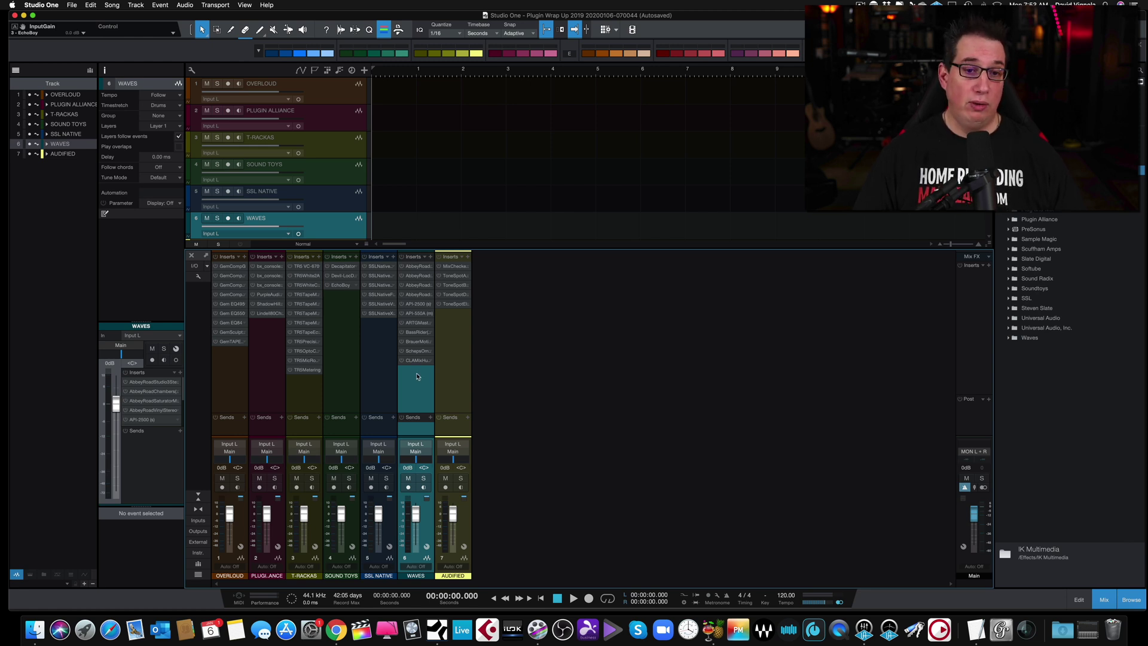
left_click(416, 266)
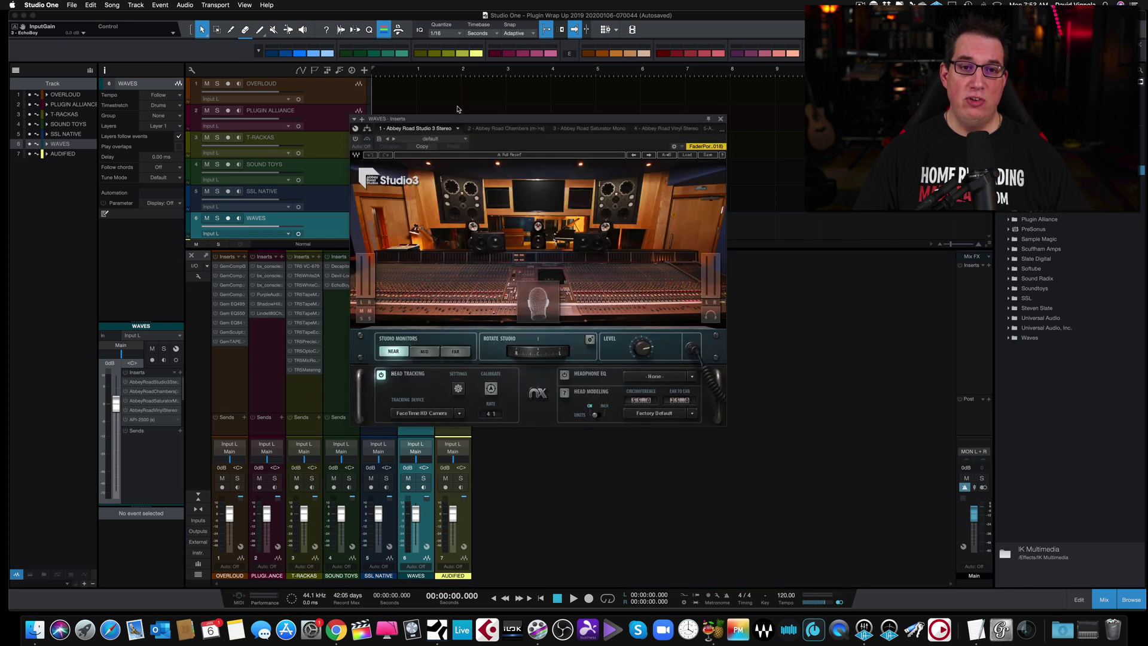
left_click_drag(458, 120, 417, 134)
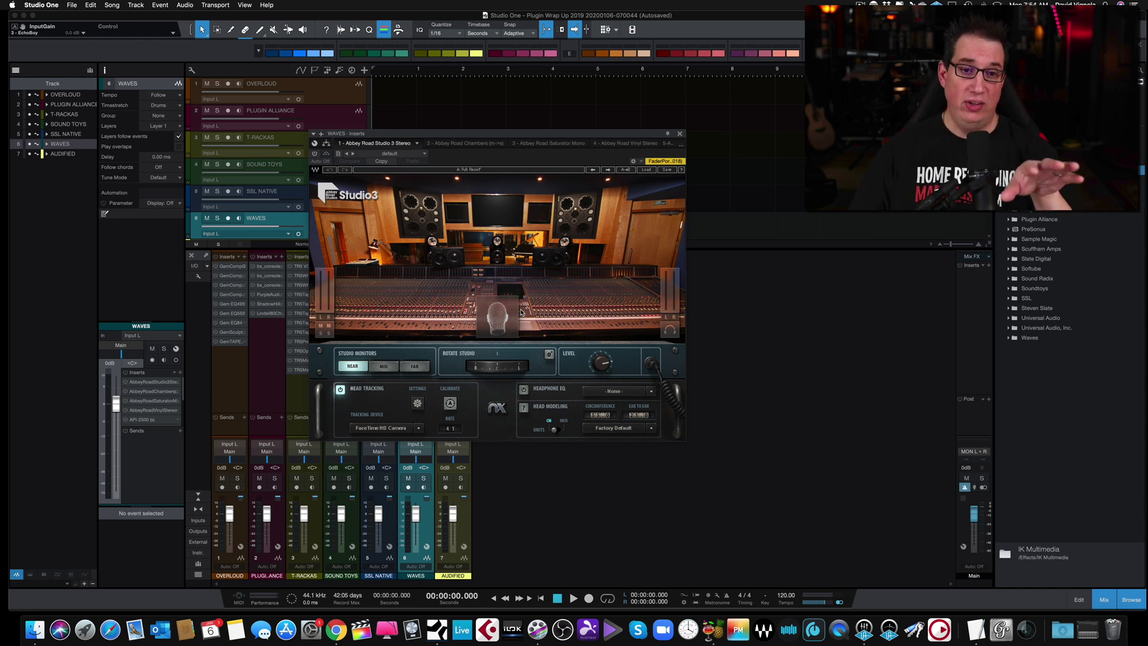
left_click_drag(465, 135, 460, 136)
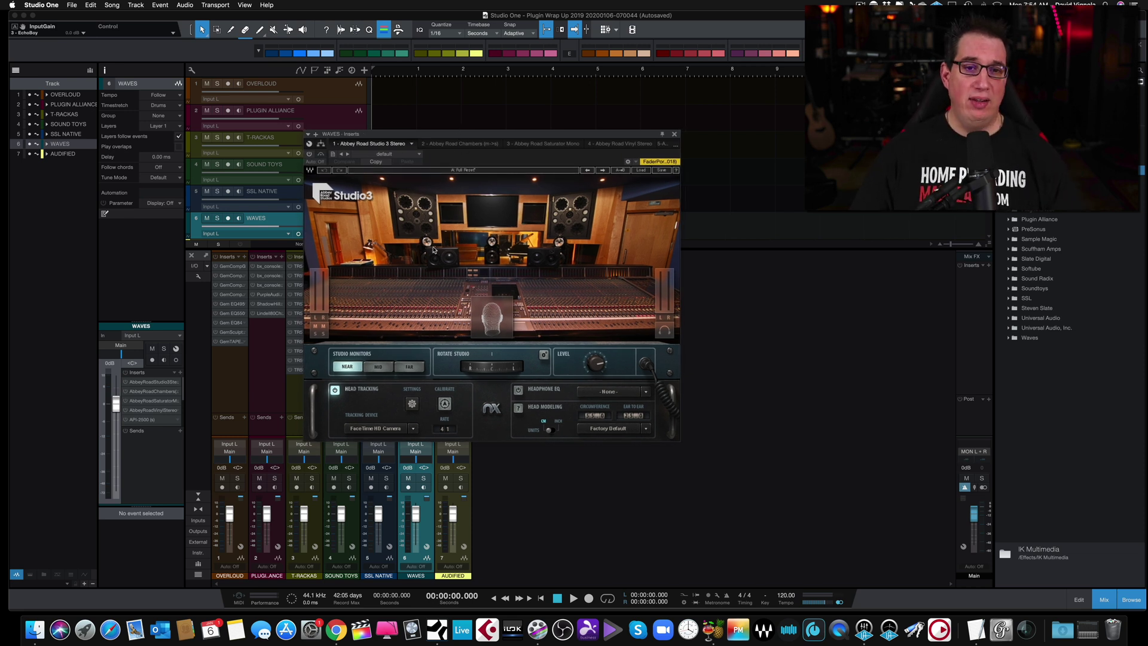
Step: Review the Abbey Road Chambers and Abbey Road Saturator plug-ins on the WAVES channel
left_click(456, 144)
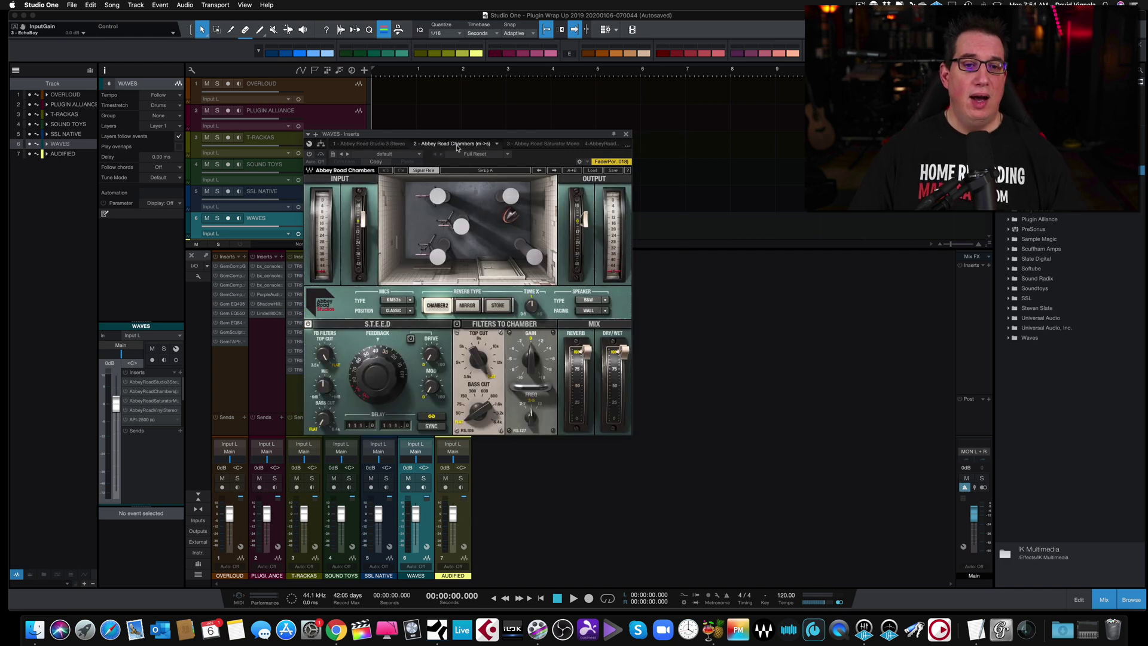
left_click_drag(449, 137, 442, 131)
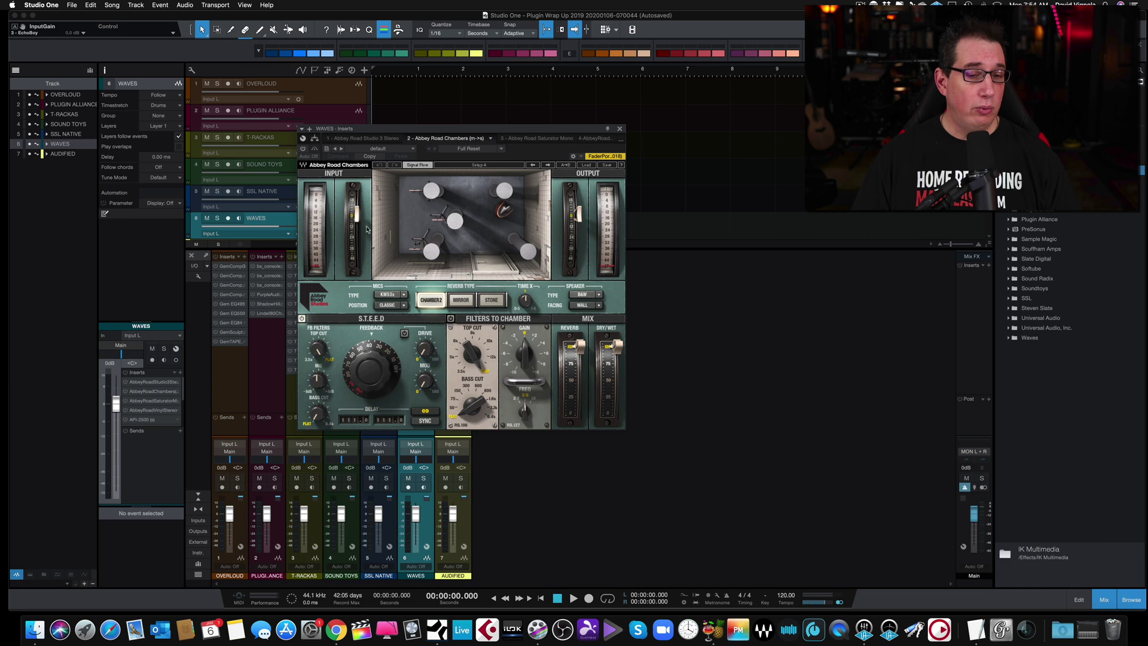
left_click(525, 138)
left_click_drag(461, 130, 469, 134)
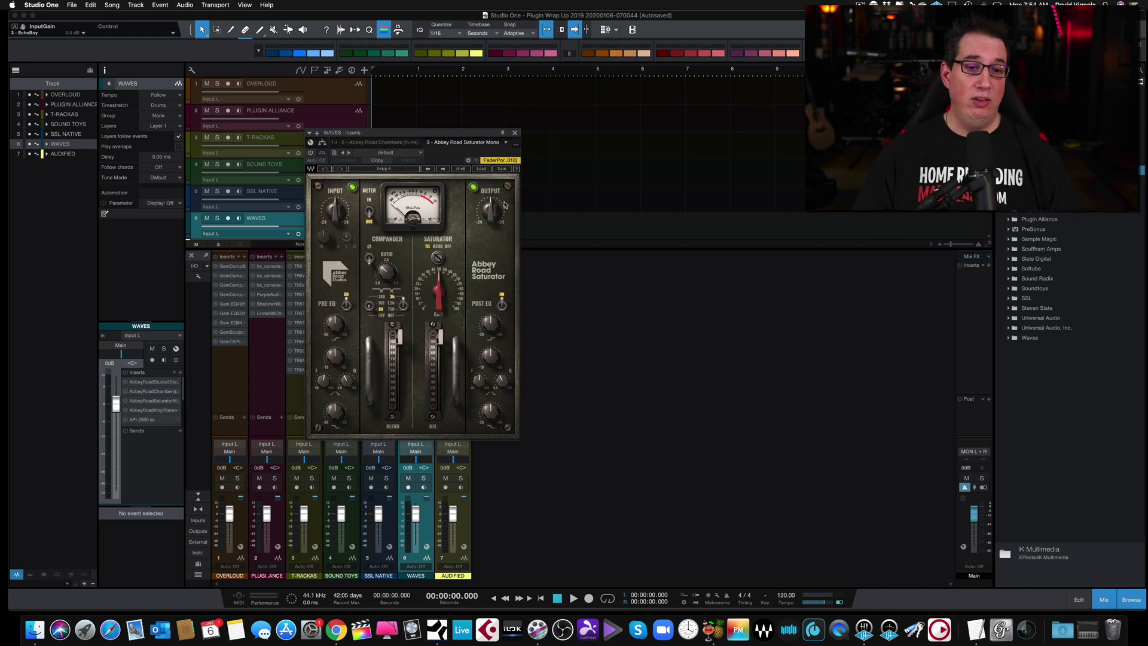
Step: Switch to the Abbey Road Vinyl Stereo plug-in on the WAVES channel and look over its controls
left_click(505, 143)
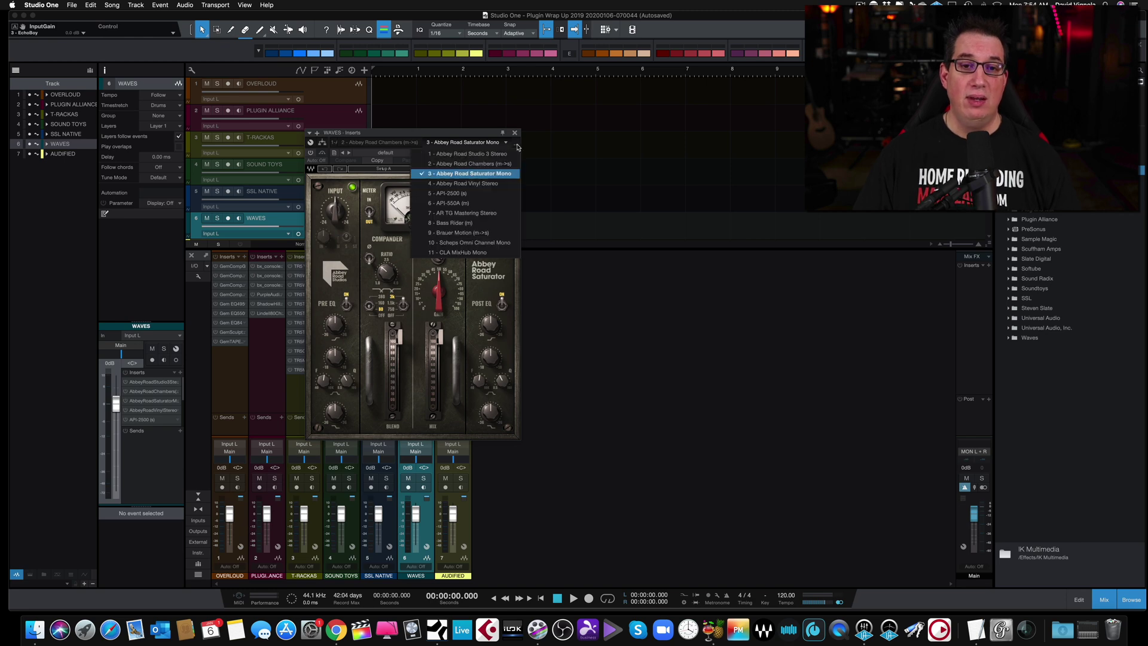
left_click(504, 184)
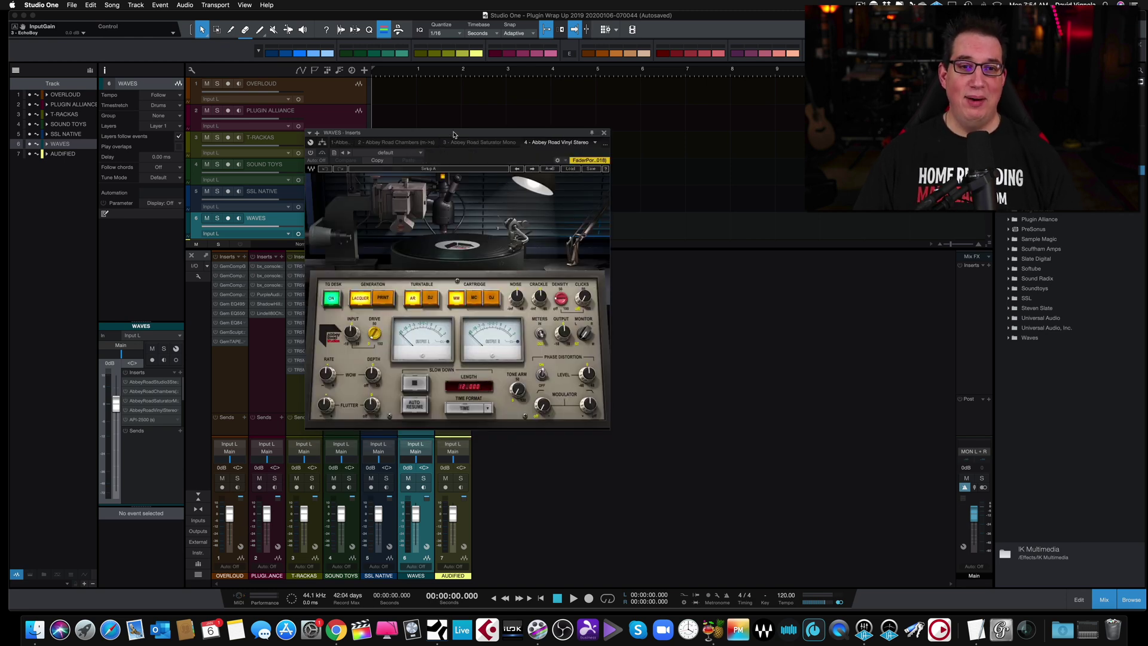
left_click_drag(453, 134, 436, 133)
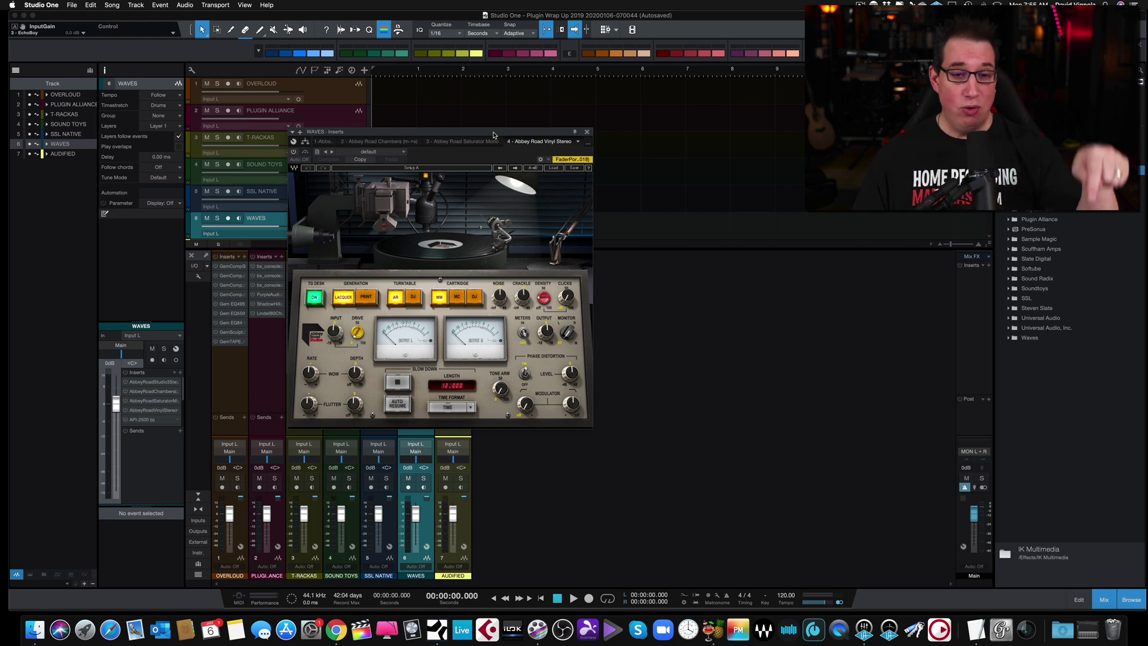
left_click_drag(489, 136, 488, 135)
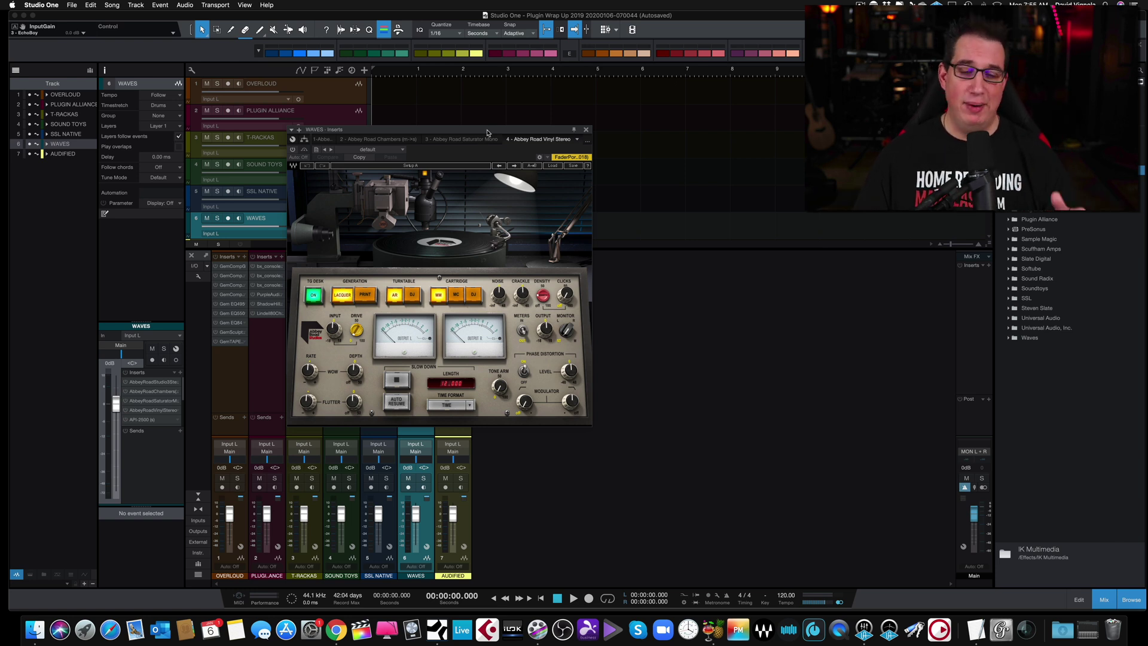
left_click_drag(491, 130, 481, 130)
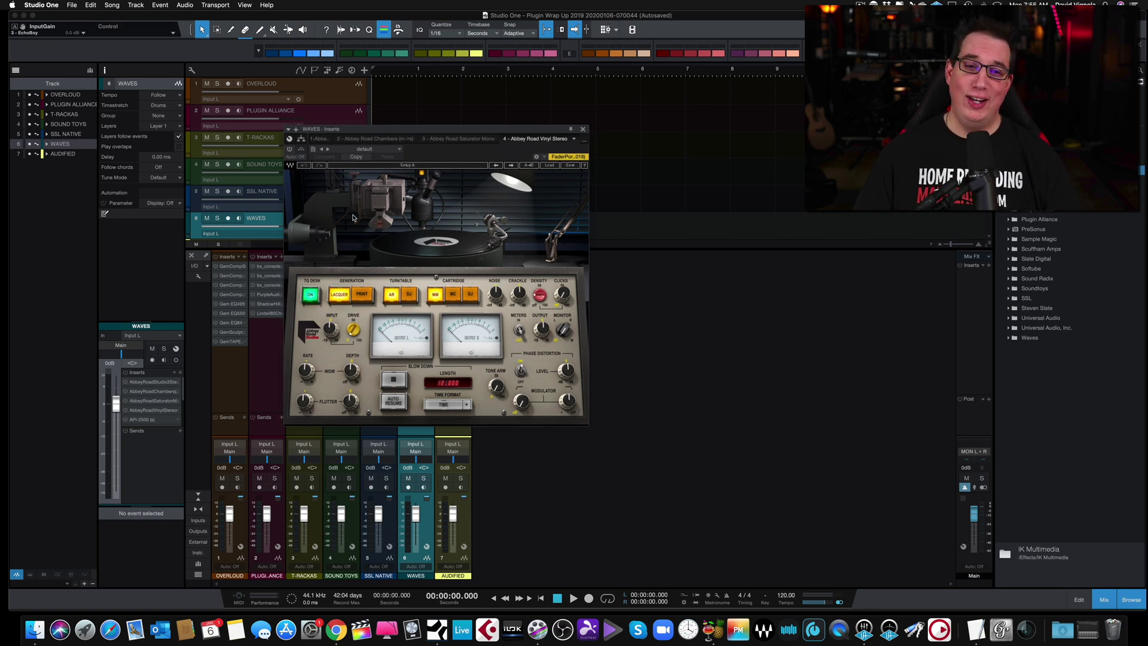
Step: View the API-2500 compressor and the API-550A equalizer on the WAVES channel
left_click(584, 143)
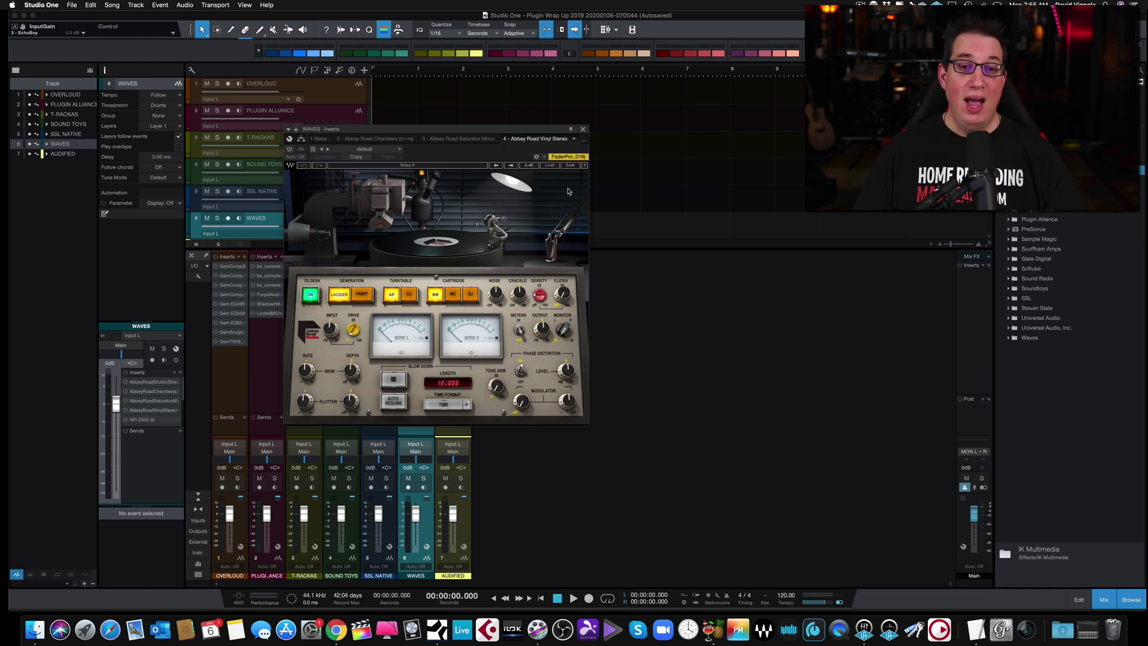
left_click(566, 190)
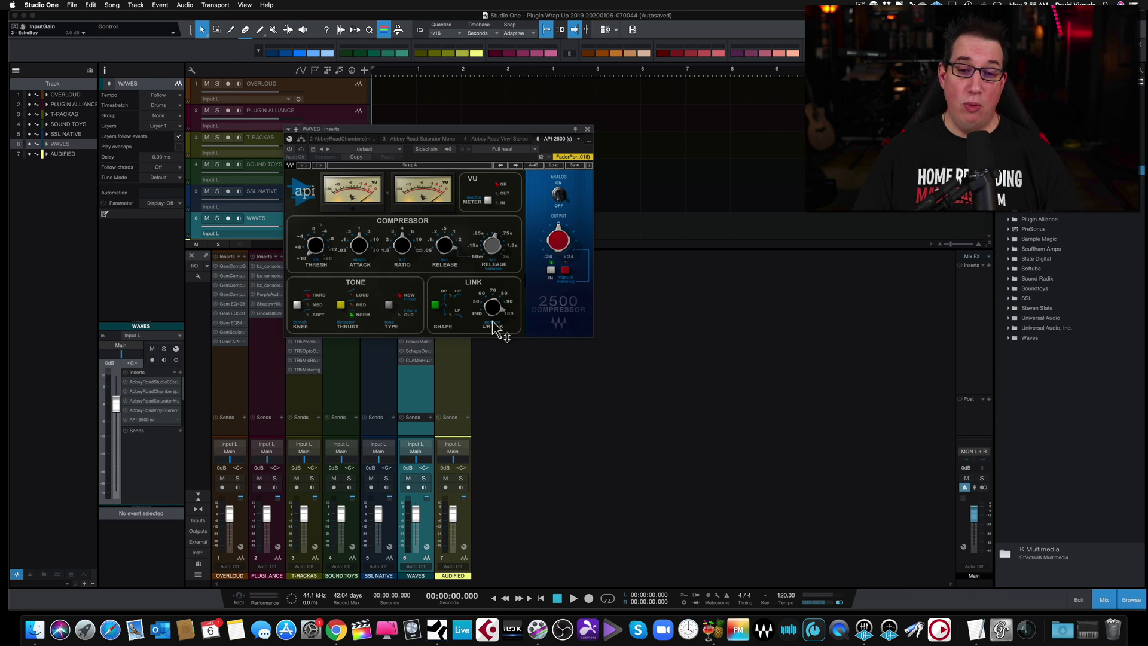
left_click(589, 144)
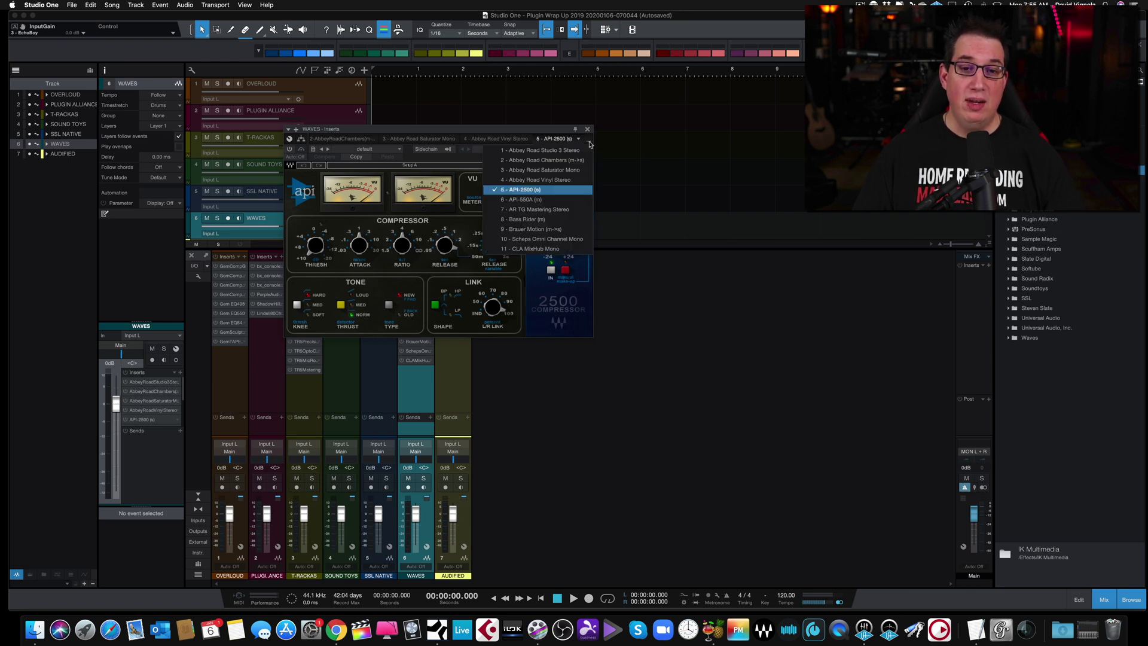
left_click(572, 202)
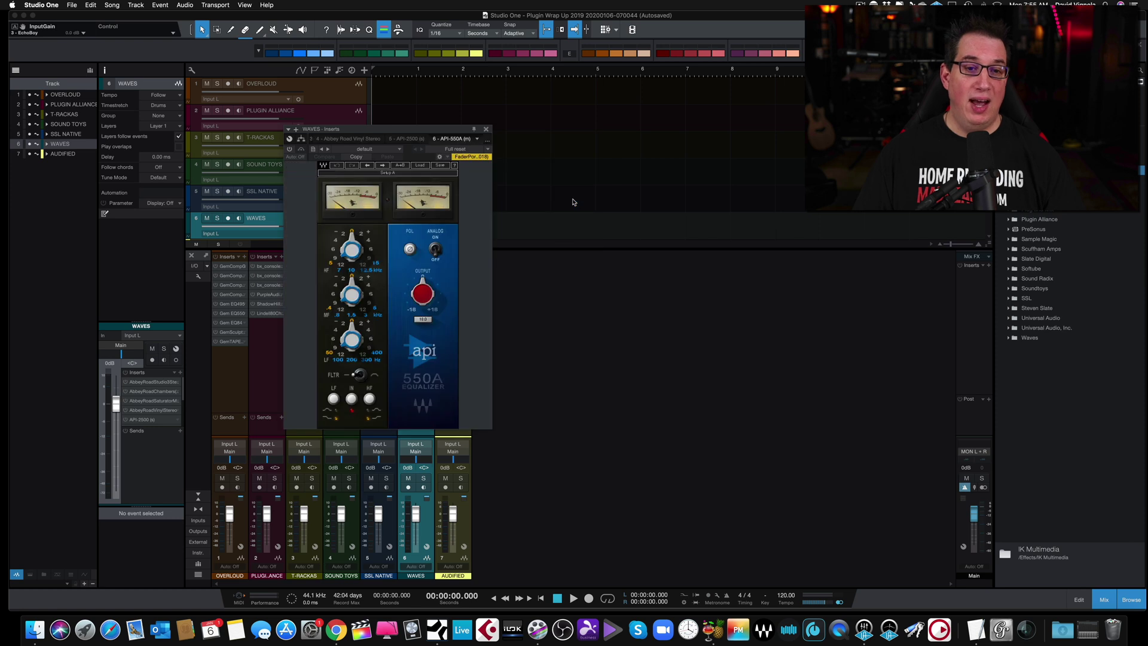
Step: Switch to the AR TG Mastering Stereo plug-in on the WAVES channel and examine its modules
left_click(488, 143)
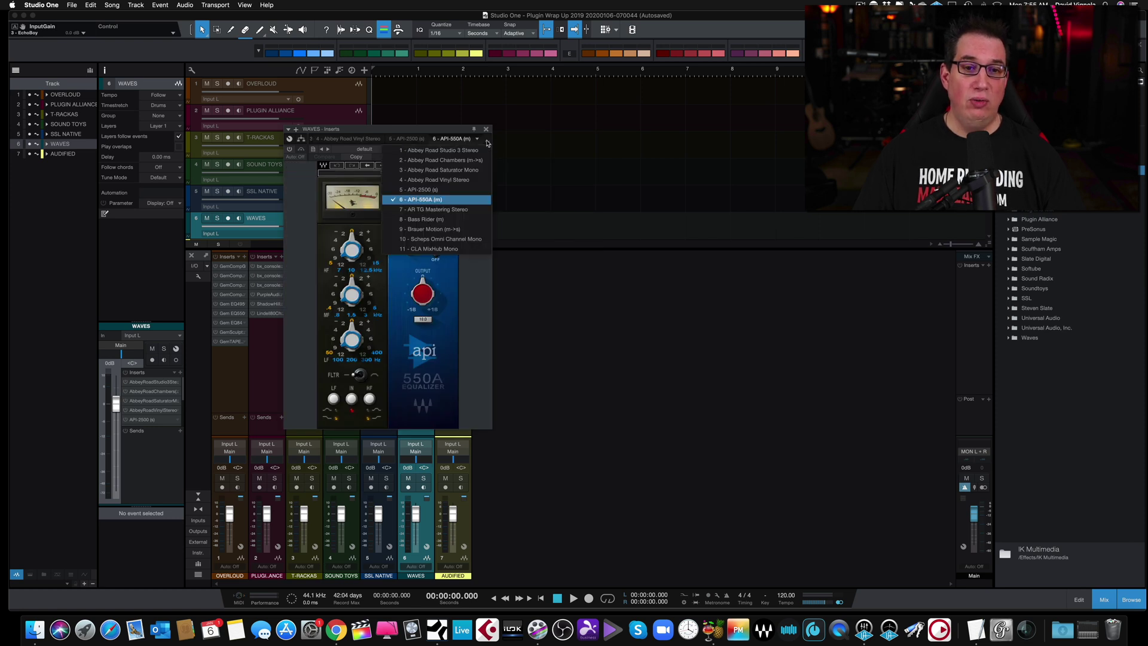
left_click(463, 212)
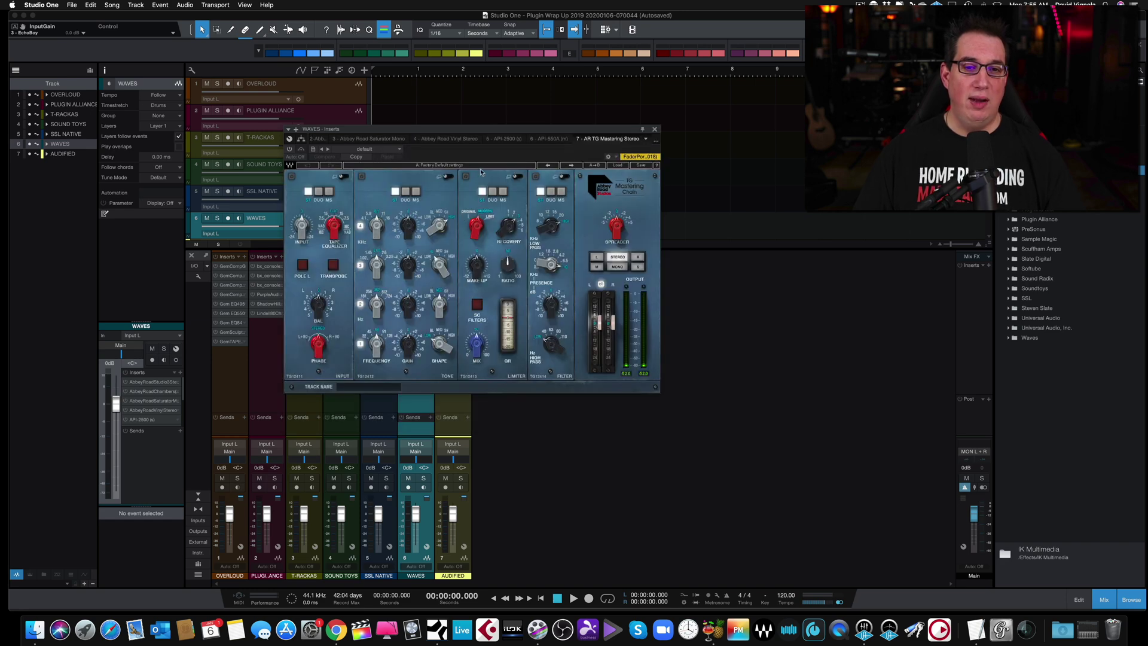
left_click_drag(481, 129, 468, 131)
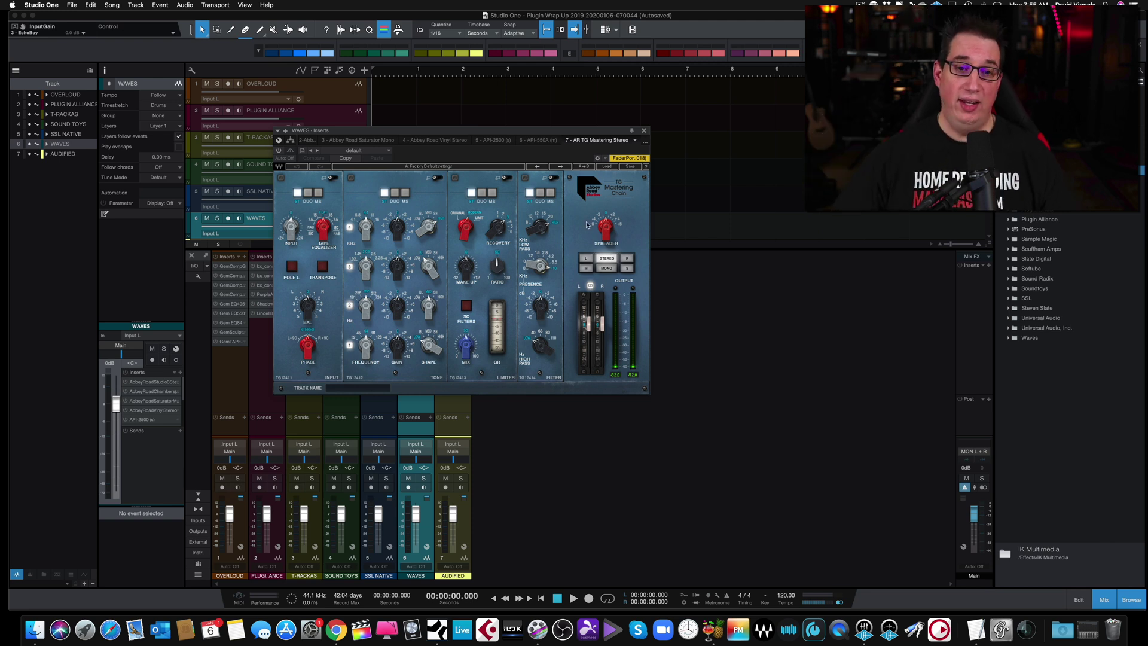
left_click_drag(538, 132, 540, 143)
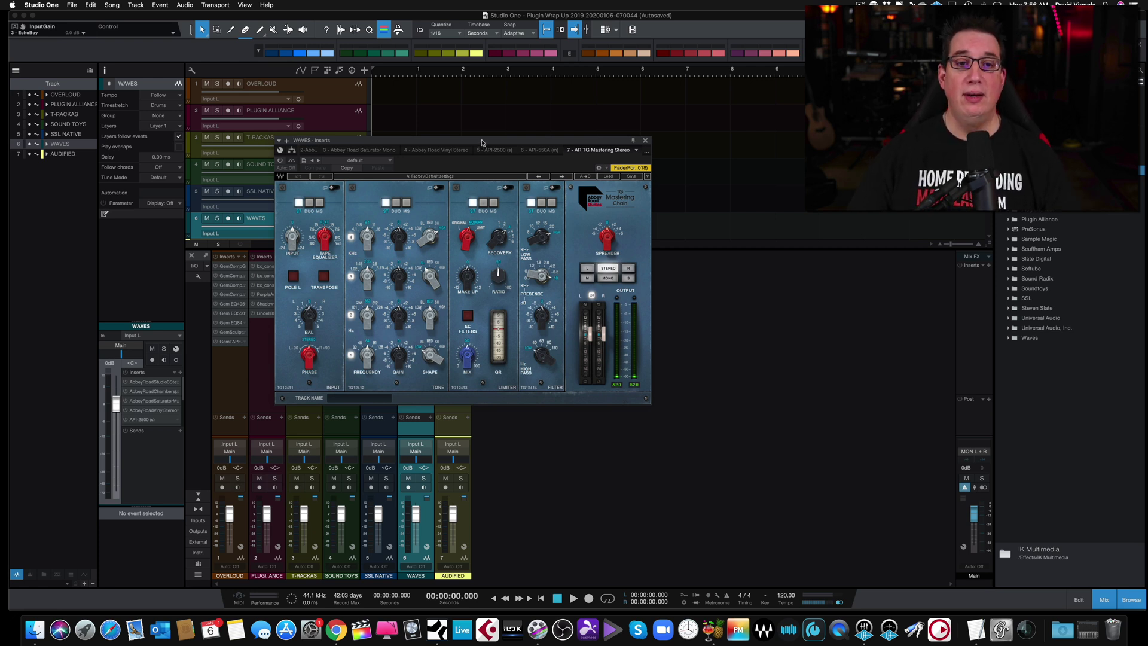
Step: Switch to the Bass Rider plug-in on the WAVES channel and look over its controls
left_click_drag(482, 142, 480, 142)
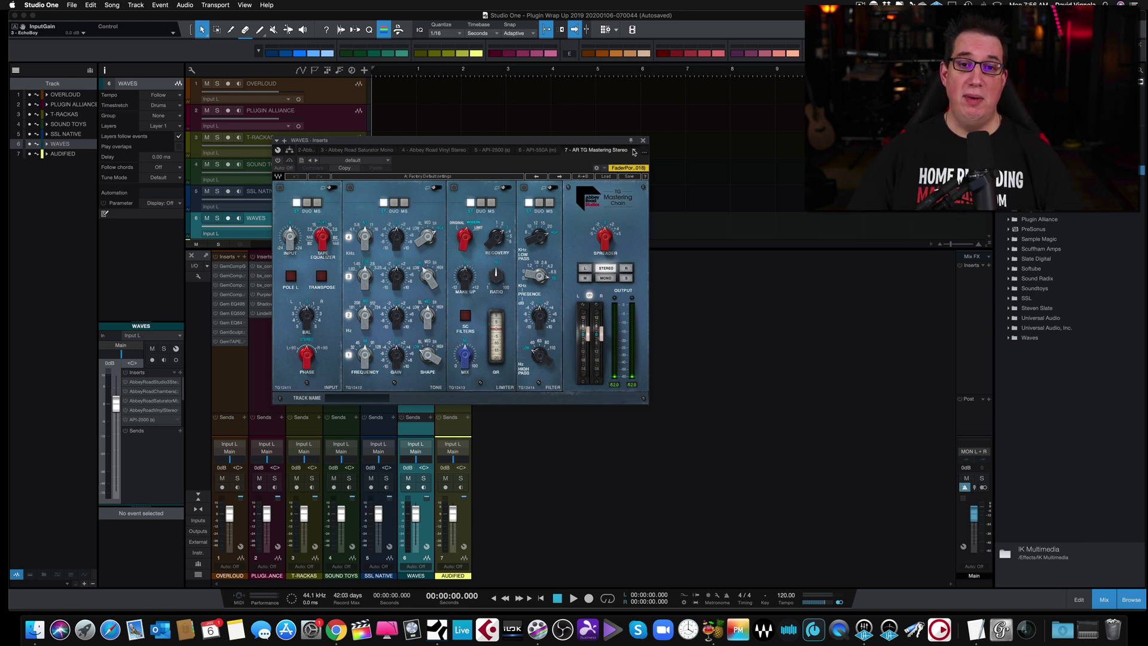
left_click(634, 151)
left_click(646, 153)
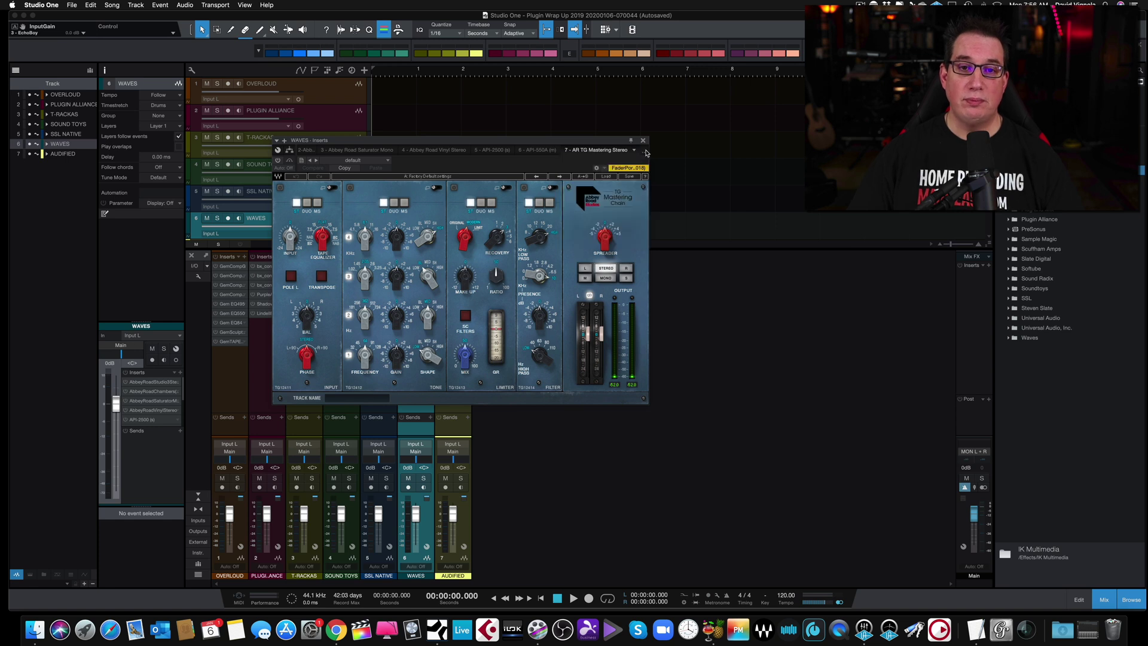
left_click(645, 153)
left_click(625, 233)
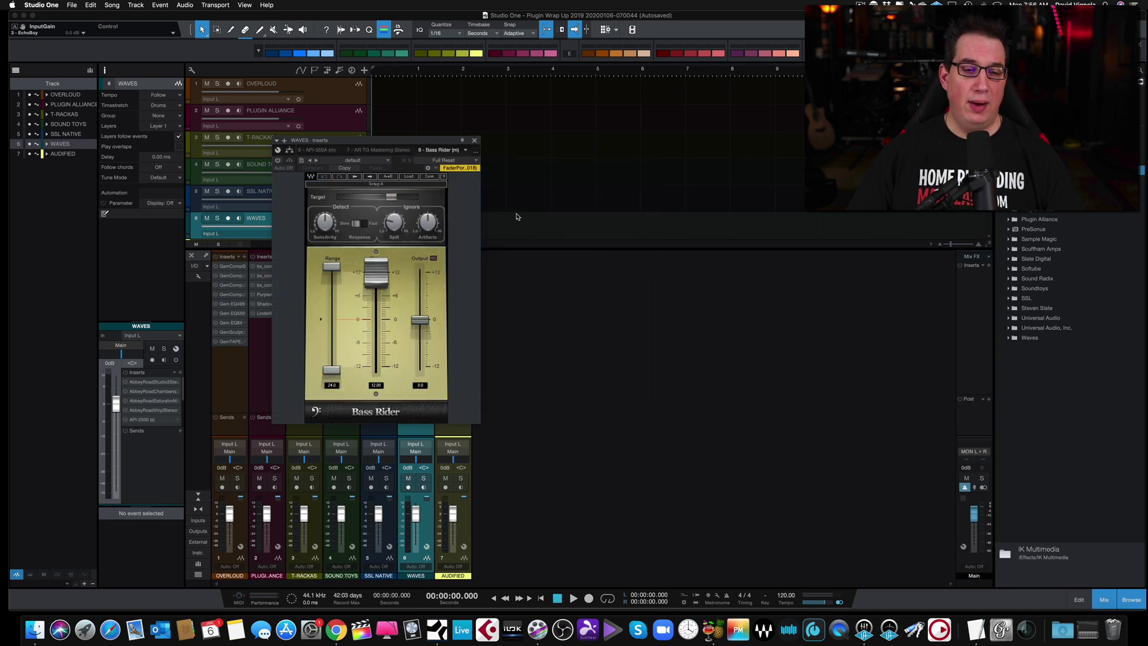
left_click_drag(419, 142, 446, 140)
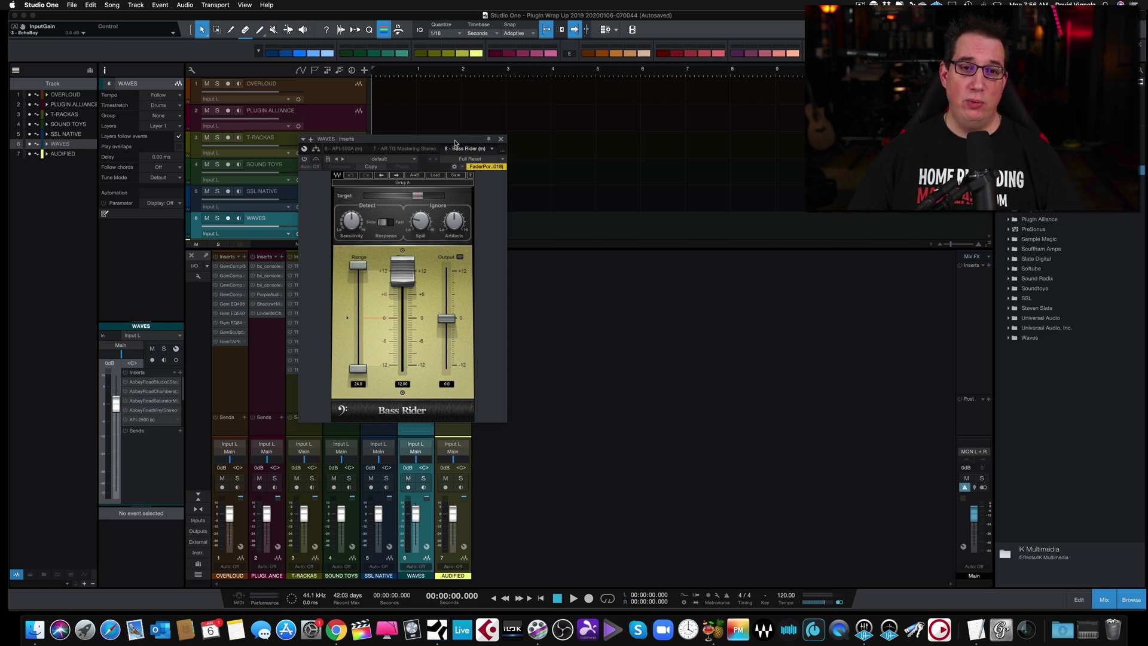
left_click_drag(454, 145, 457, 143)
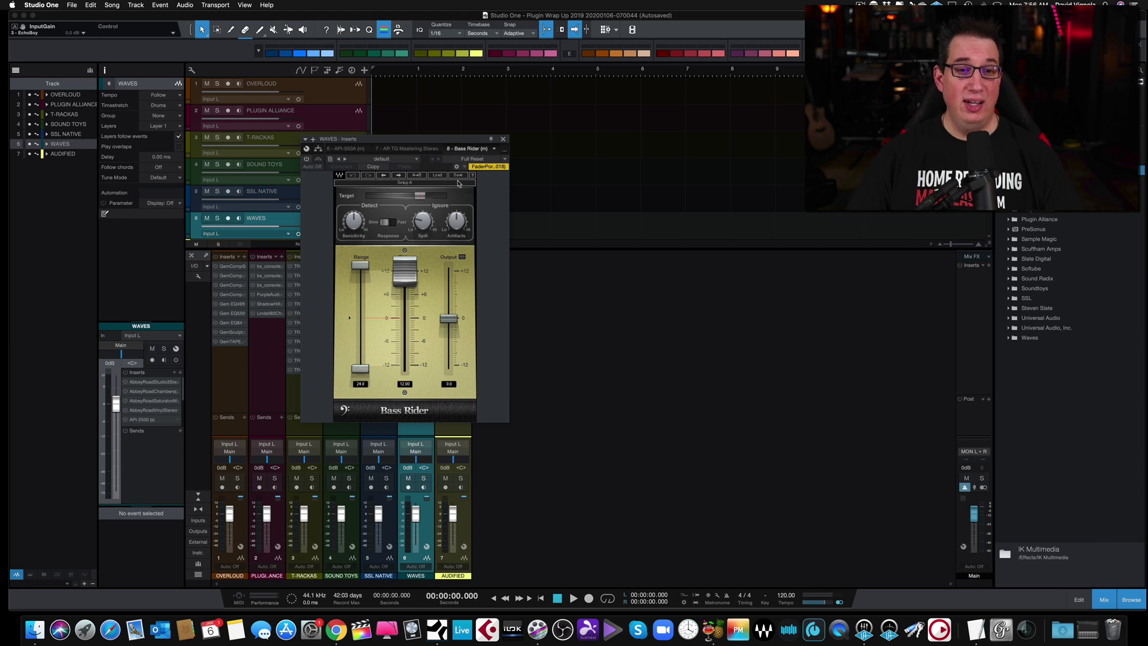
Step: Show the Brauer Motion plug-in on the WAVES channel and examine its panner, dynamics and mixer sections
left_click(494, 149)
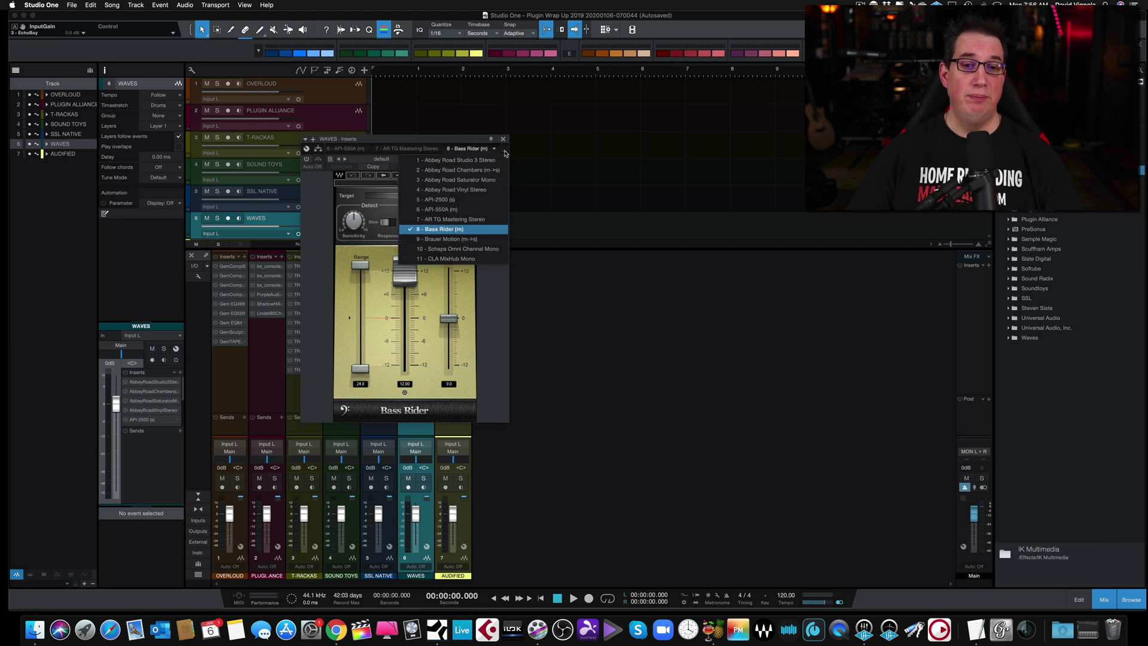
left_click(470, 239)
left_click_drag(477, 140, 475, 128)
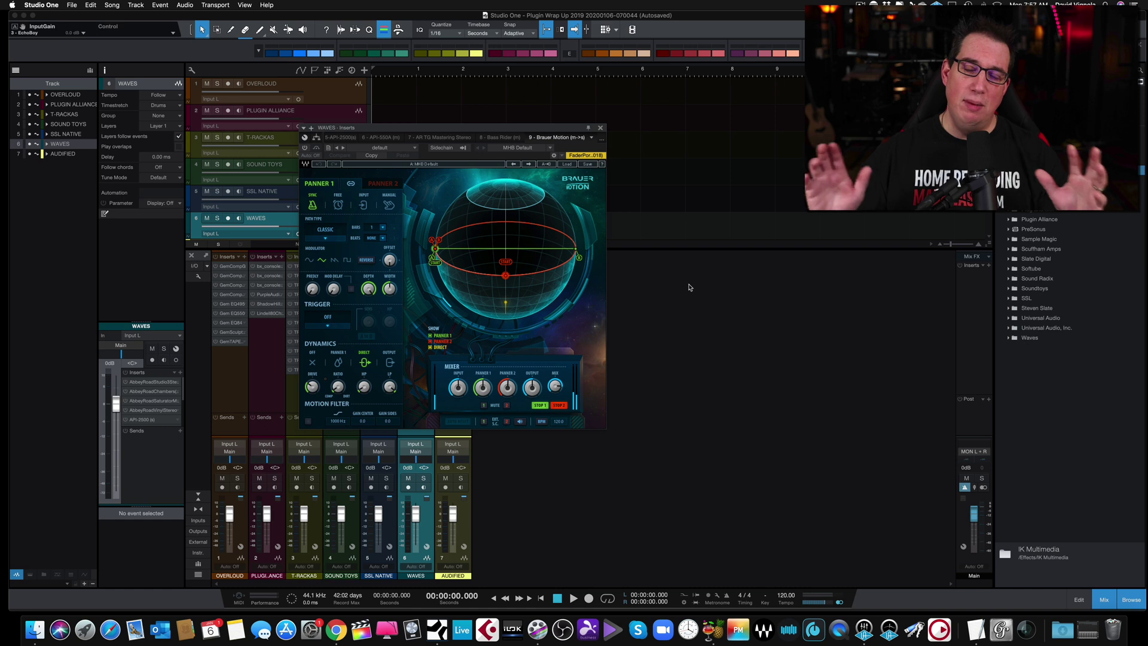
Step: Switch to the Scheps Omni Channel Mono plug-in on the WAVES channel and review its modules
left_click(601, 140)
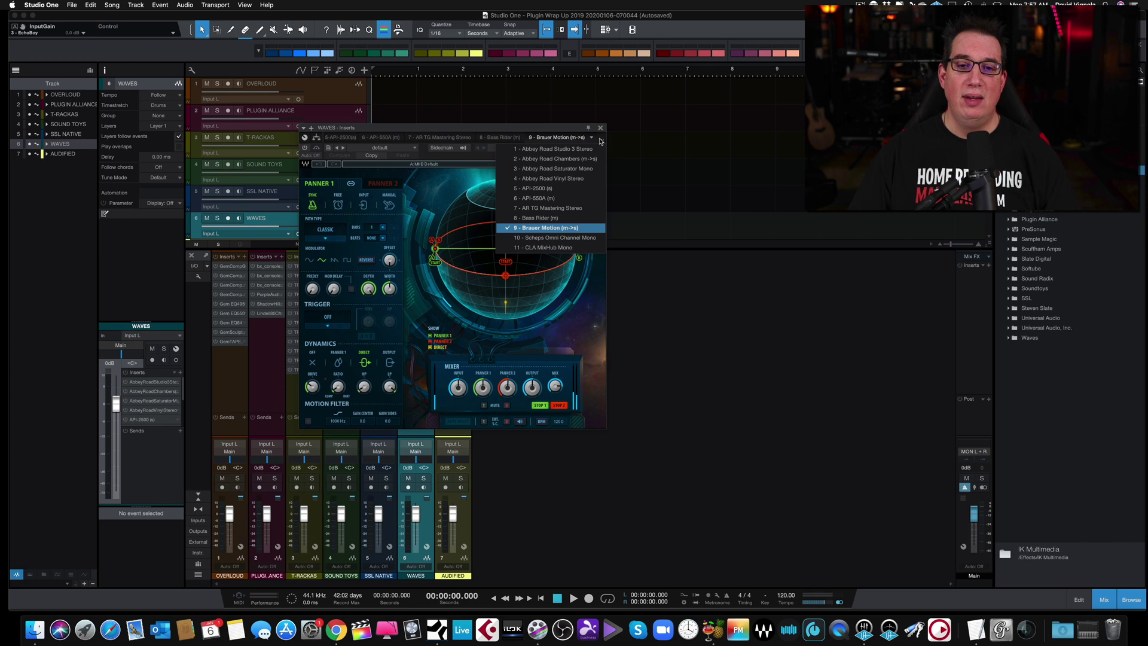
left_click(584, 238)
left_click_drag(527, 130, 512, 136)
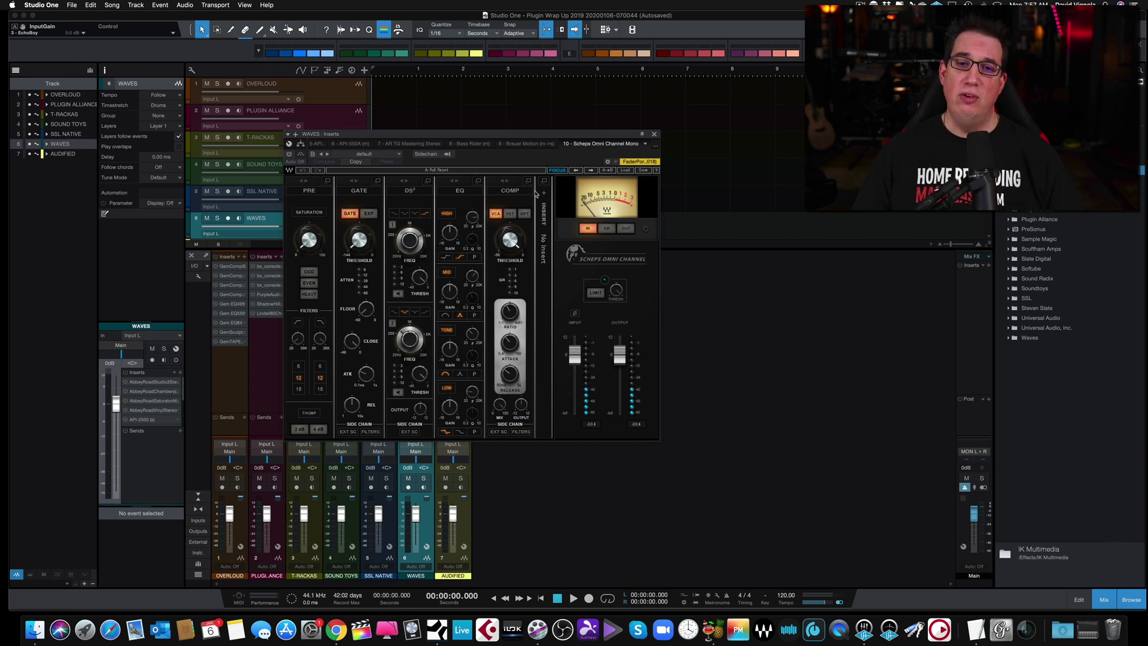
Step: Bring up the CLA MixHub Mono plug-in on the WAVES channel and look over its channel strip
left_click(656, 148)
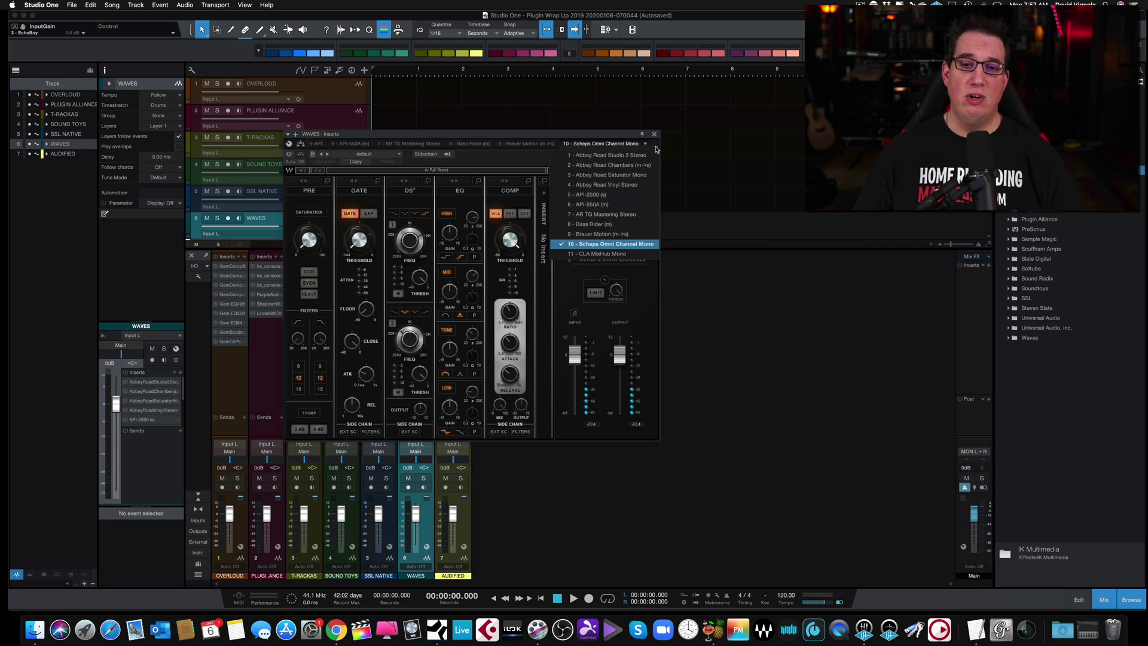
left_click(629, 254)
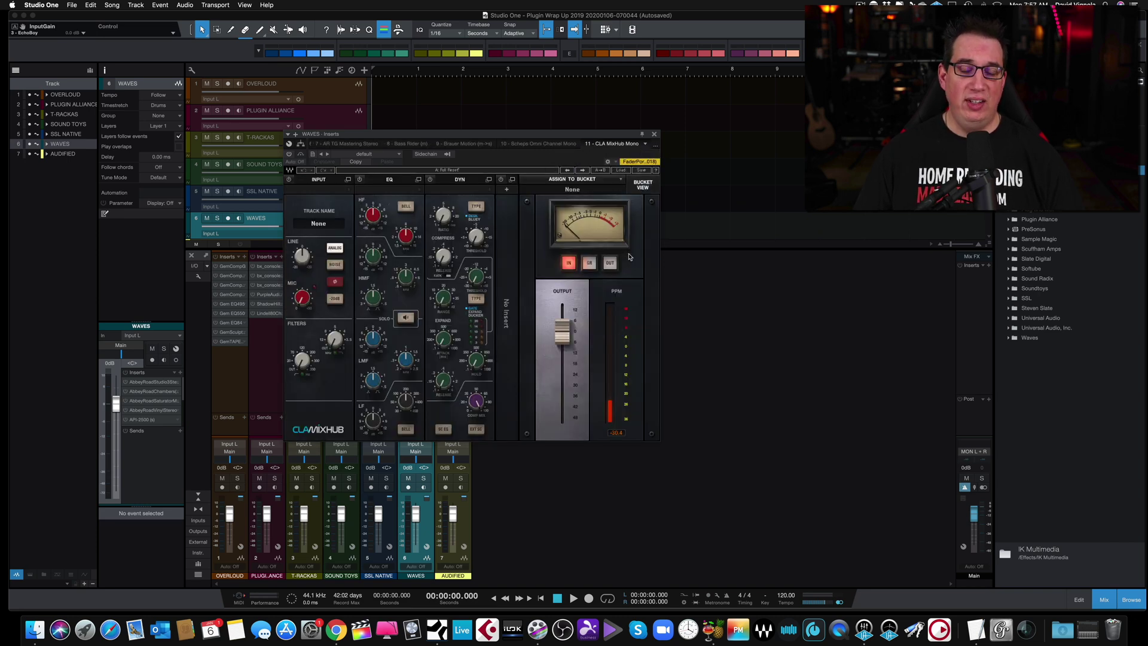
left_click_drag(472, 136, 447, 133)
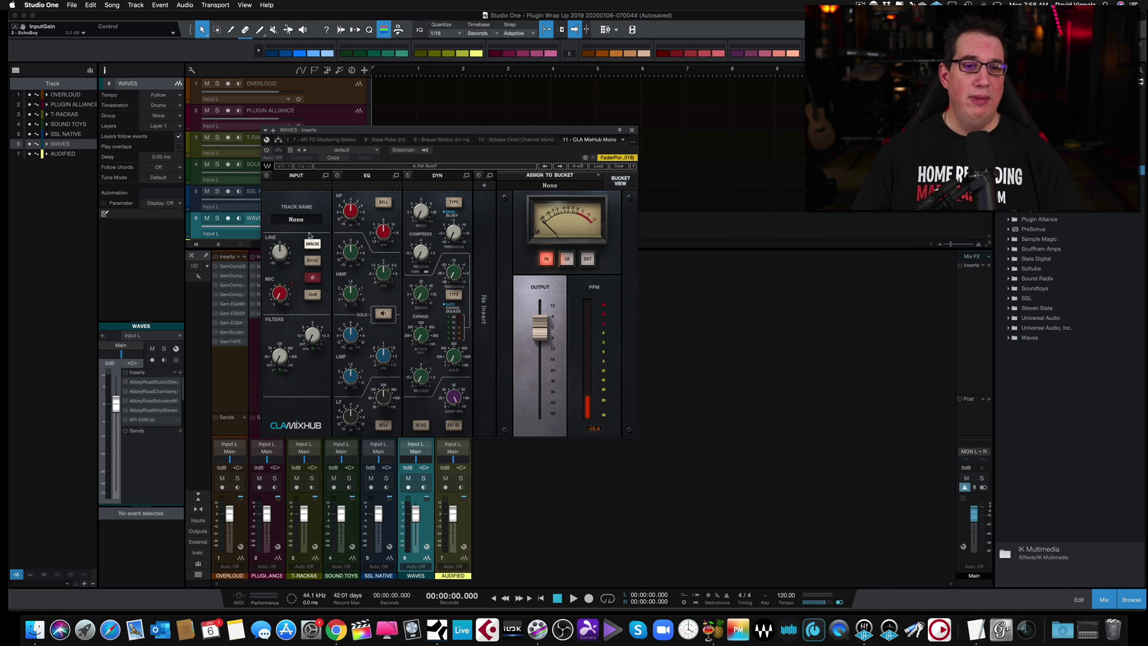
Step: Compare CLA MixHub's bucket view with its channel view, finishing in the channel view
left_click(621, 181)
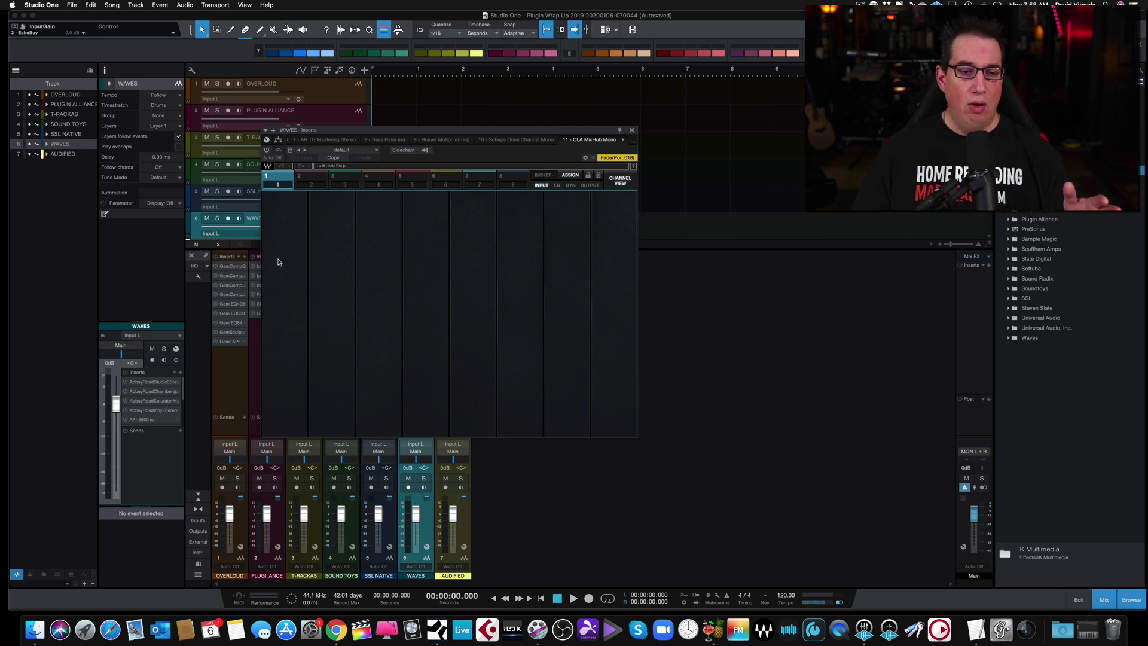
left_click(620, 182)
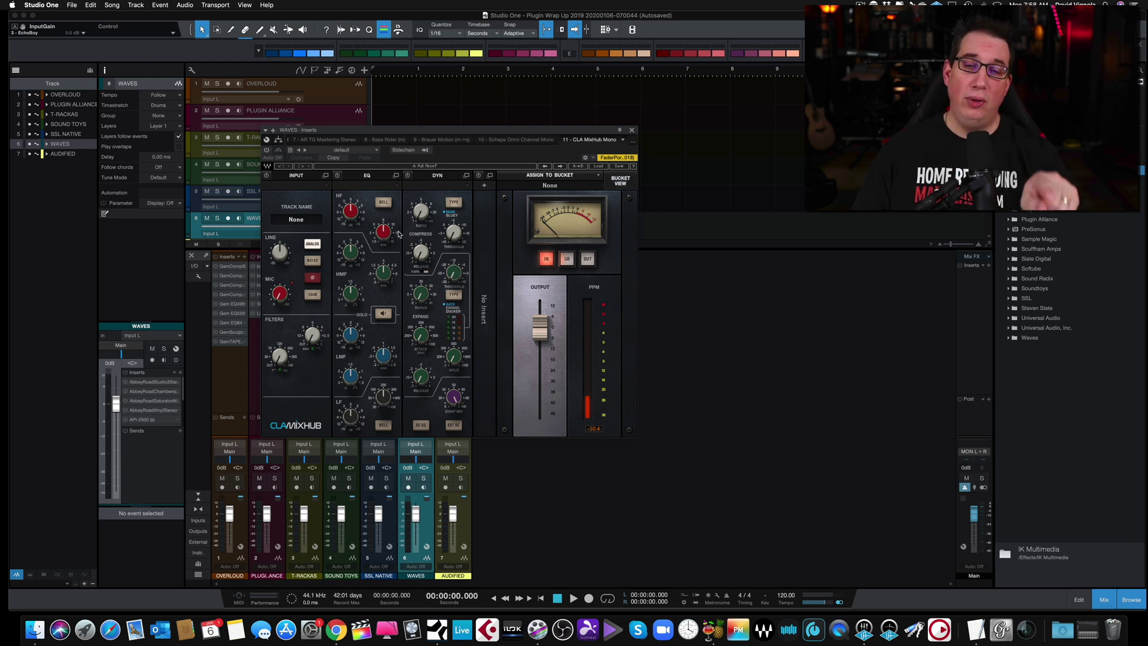
left_click_drag(358, 131, 362, 149)
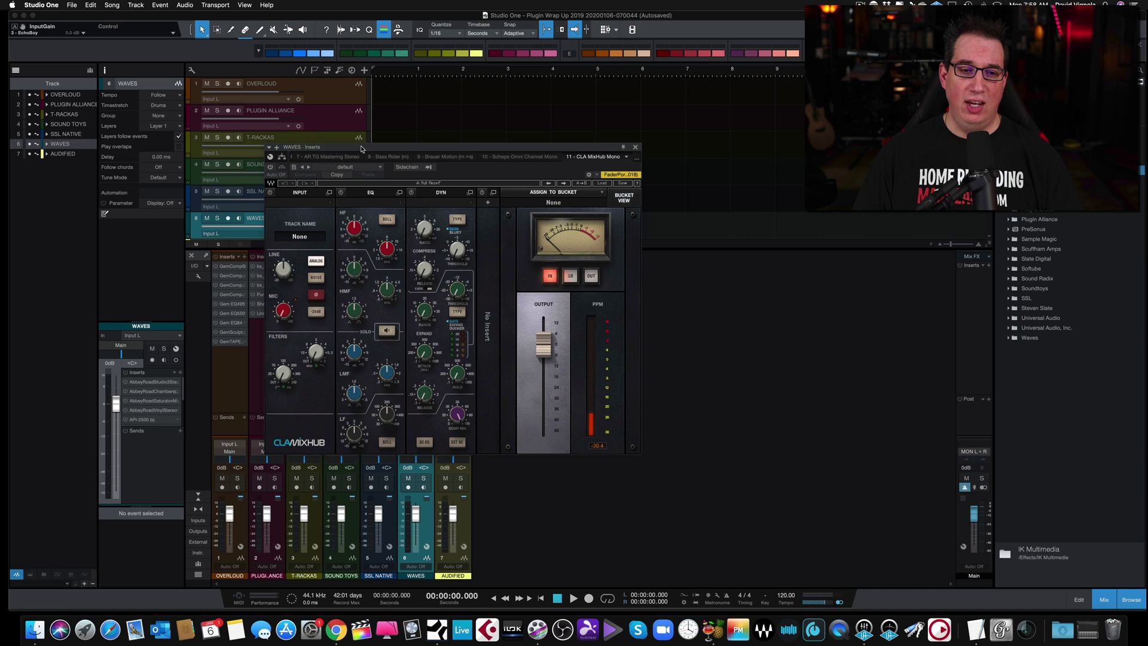
left_click(625, 199)
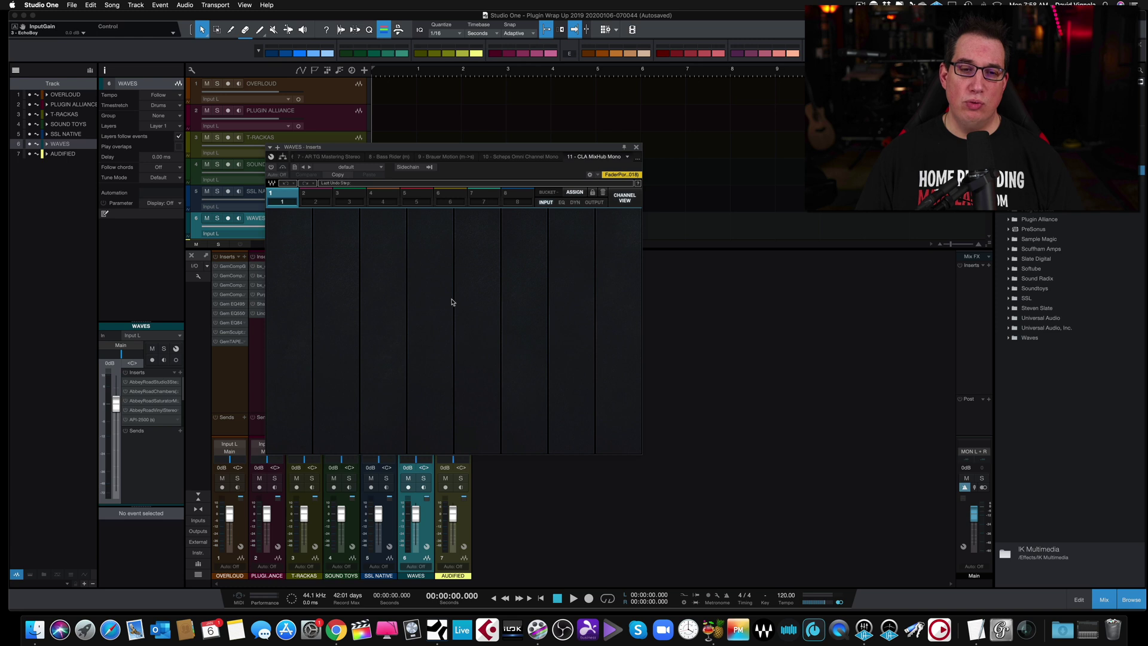
left_click(623, 199)
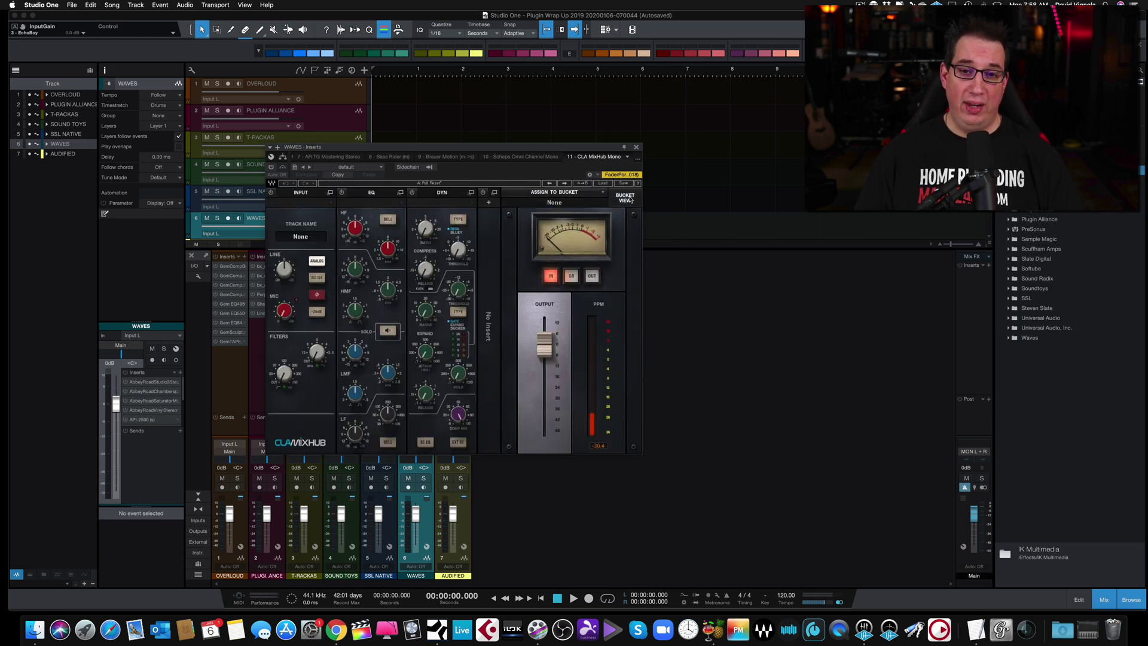
left_click(628, 198)
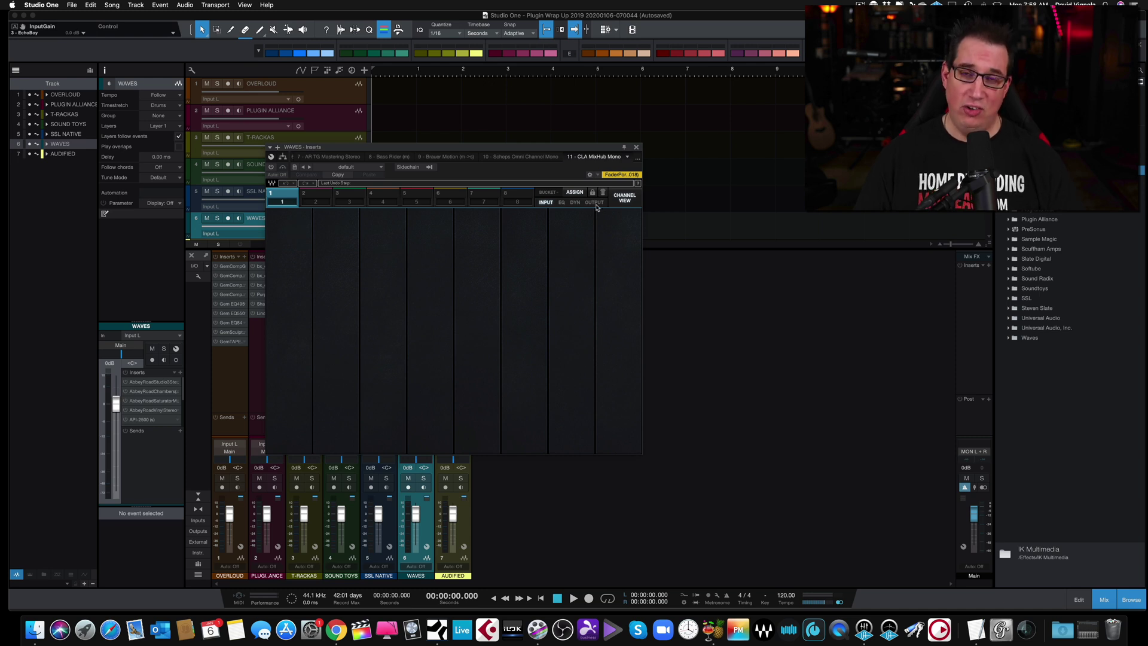
left_click(625, 199)
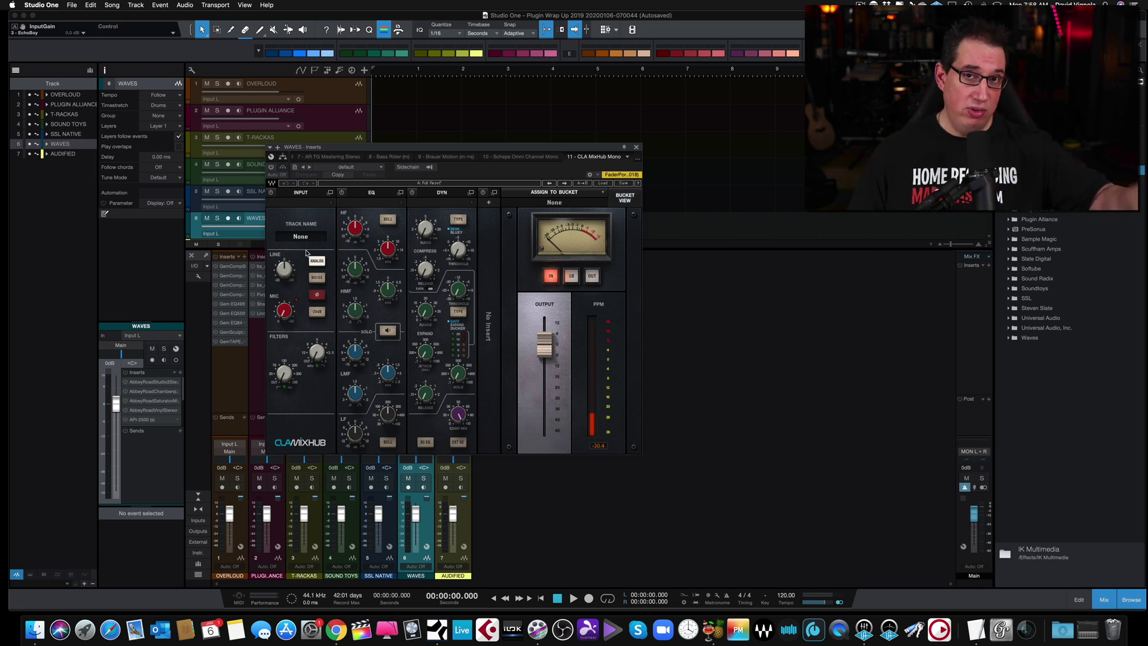
left_click_drag(386, 145, 379, 132)
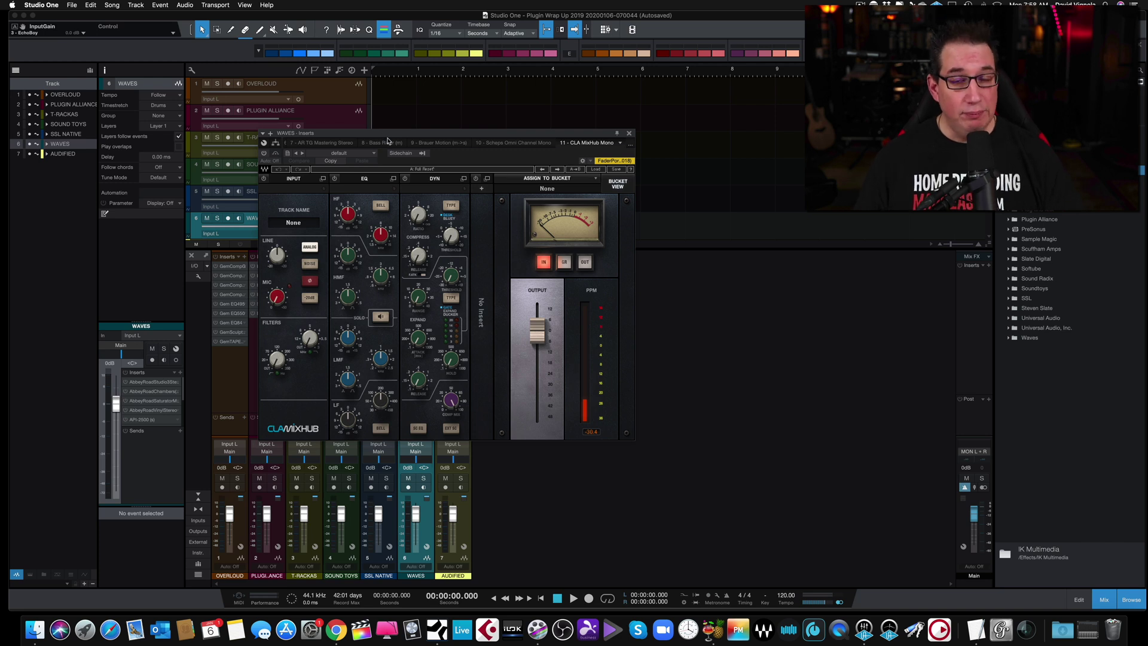
left_click(620, 184)
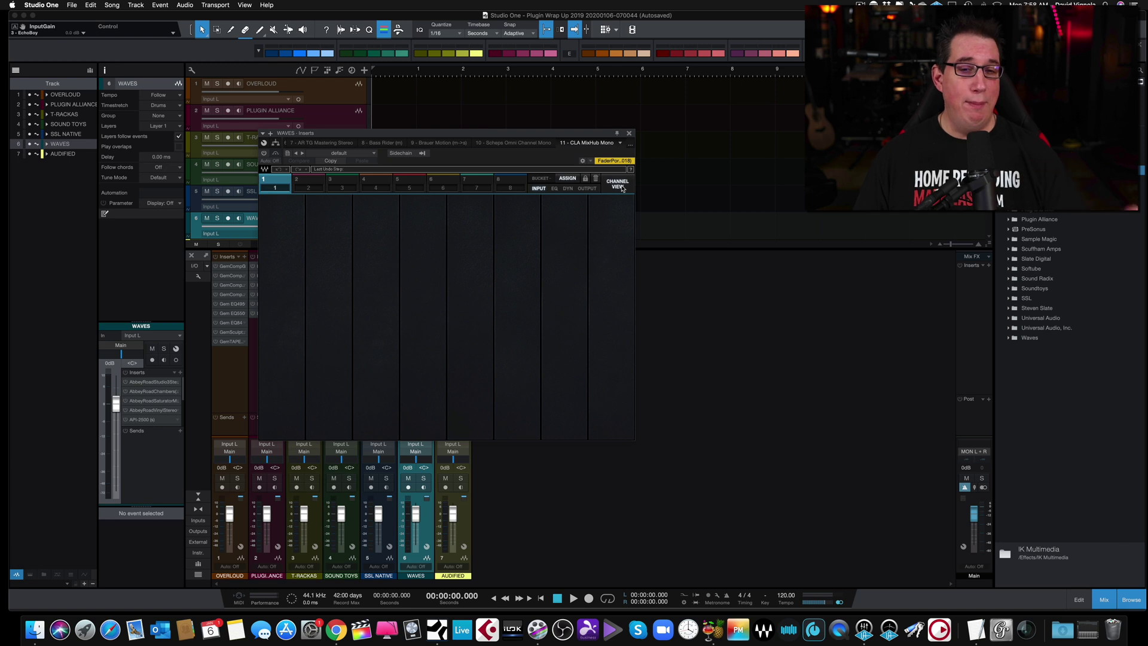
left_click(617, 184)
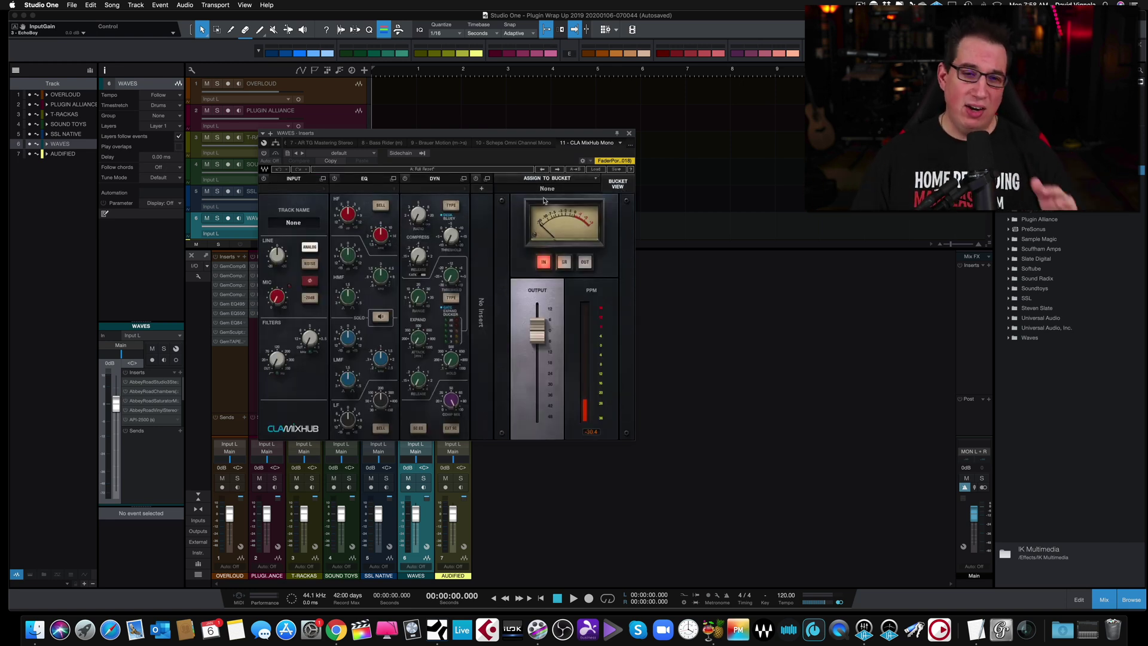
left_click_drag(364, 135, 362, 132)
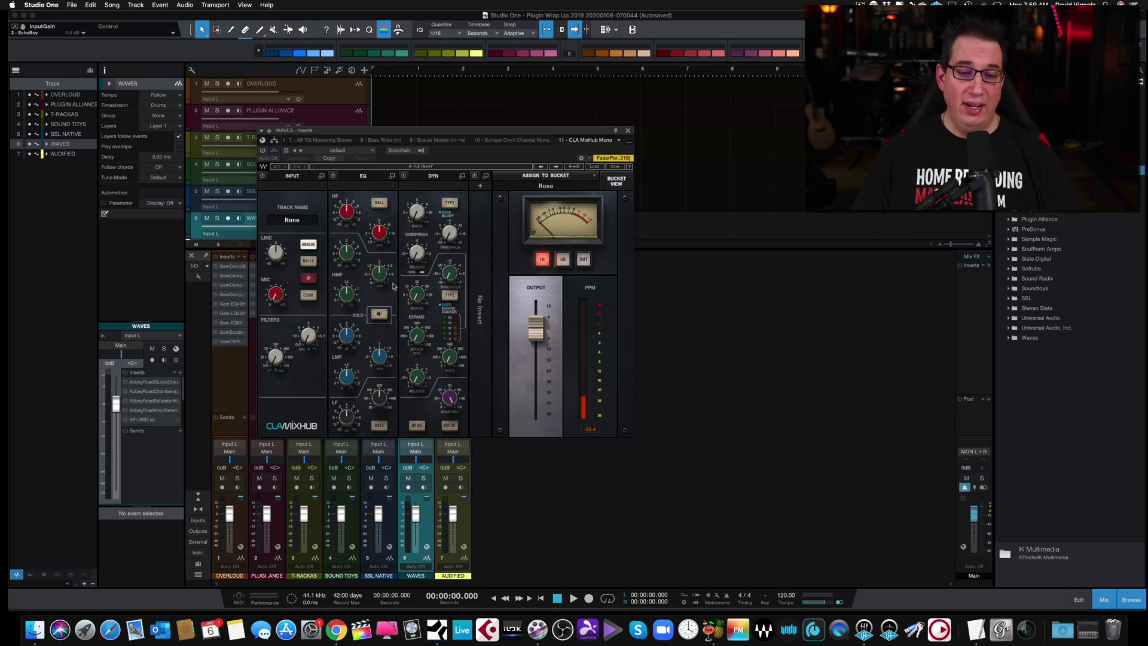
Step: Check the list of plug-ins on the WAVES channel, then close its plug-in window
left_click(629, 143)
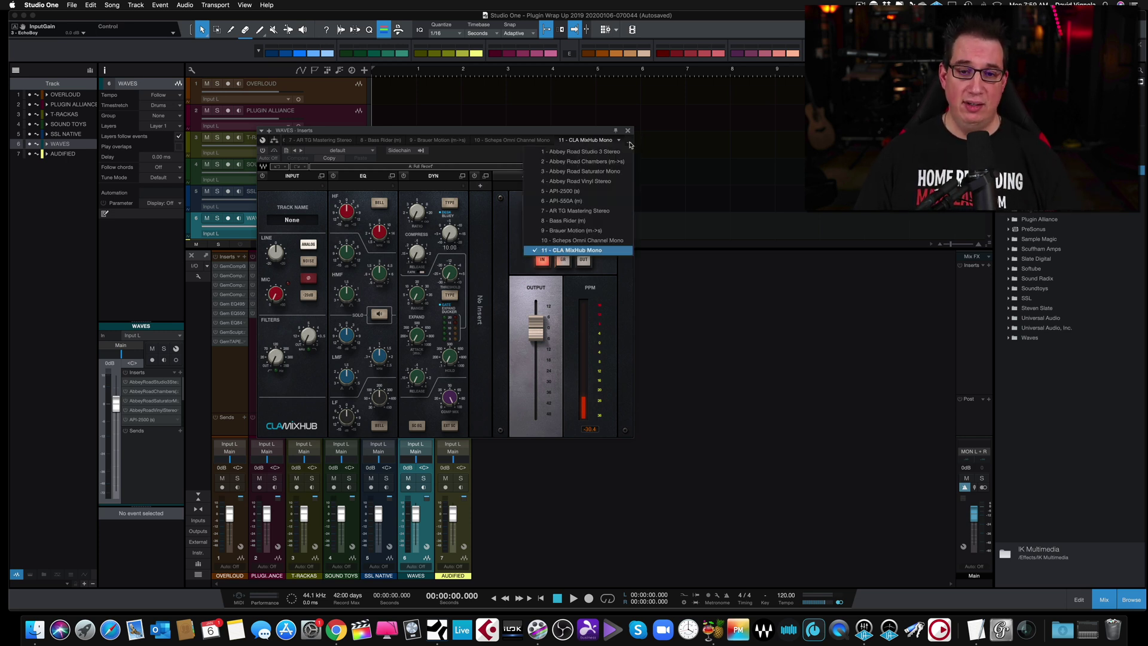
left_click(572, 132)
left_click(627, 130)
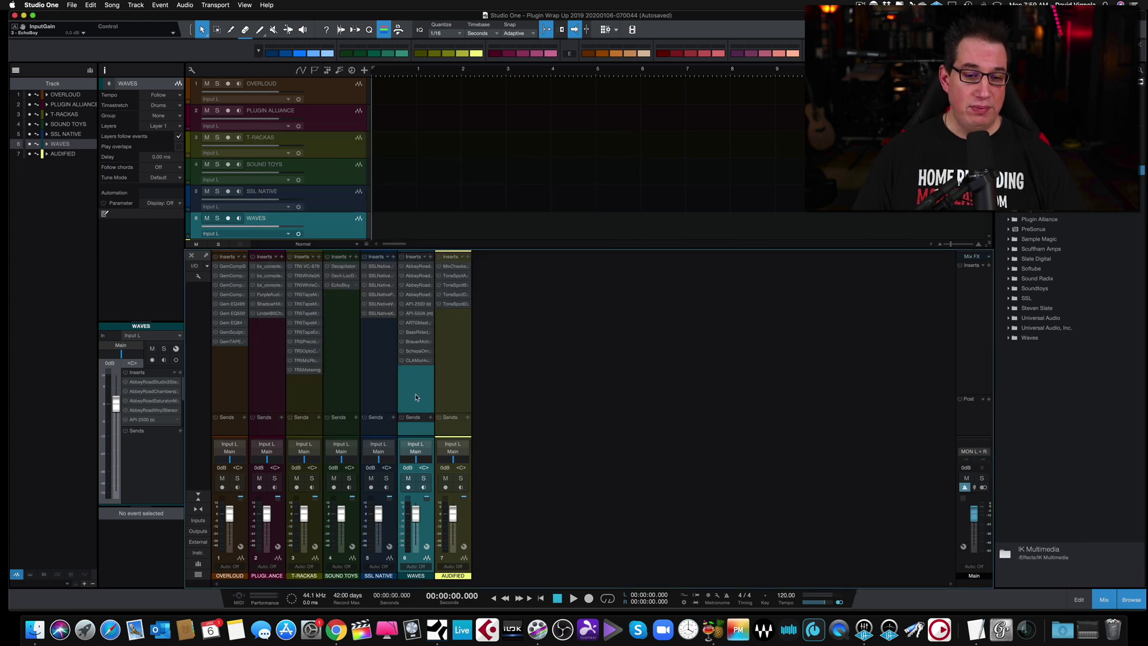
Step: Select the AUDIFIED channel and open its MixChecker Pro plug-in
left_click(453, 389)
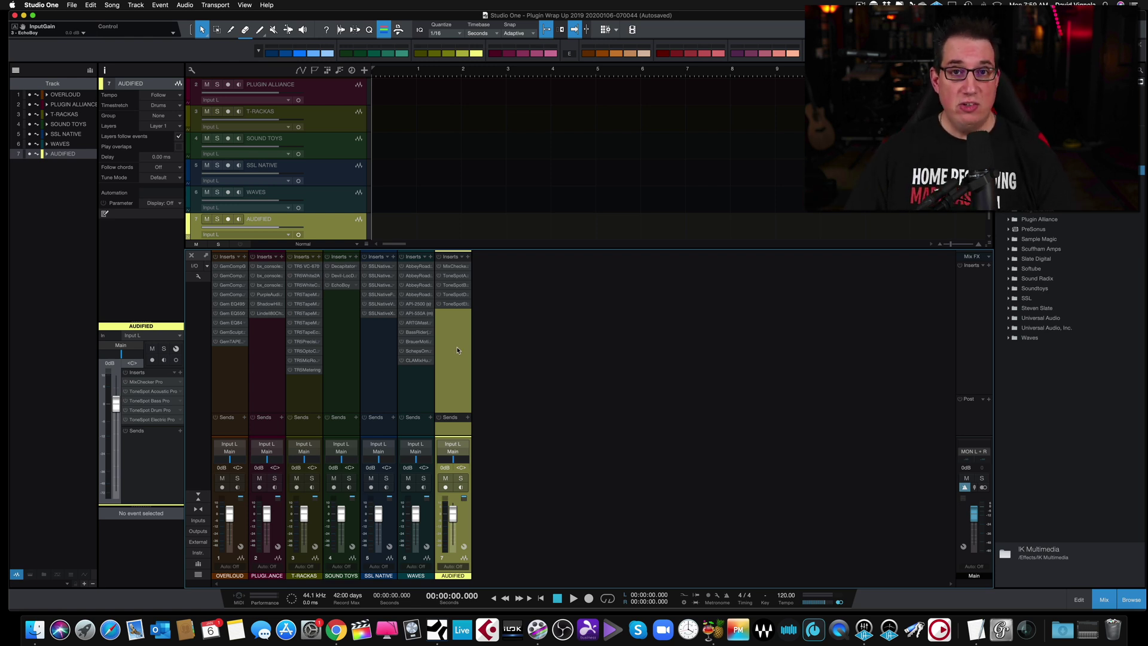
left_click(453, 269)
left_click_drag(446, 122, 445, 144)
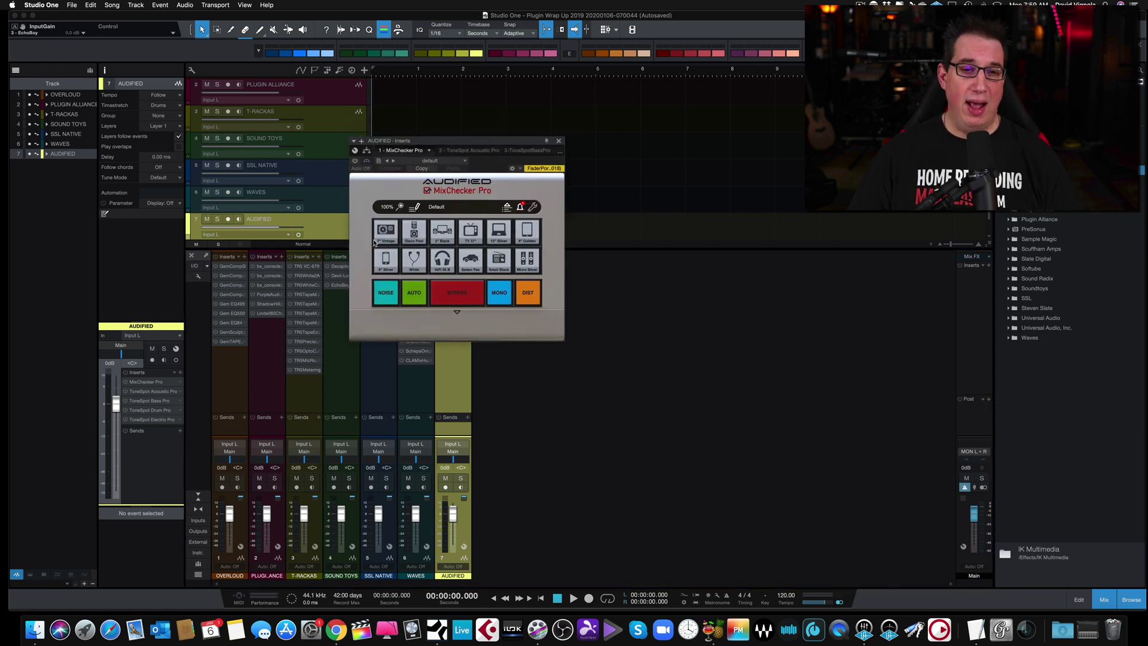
Step: Try MixChecker Pro's playback device simulations one after another, end on the laptop simulation, and close the plug-in window
left_click(413, 231)
left_click(439, 231)
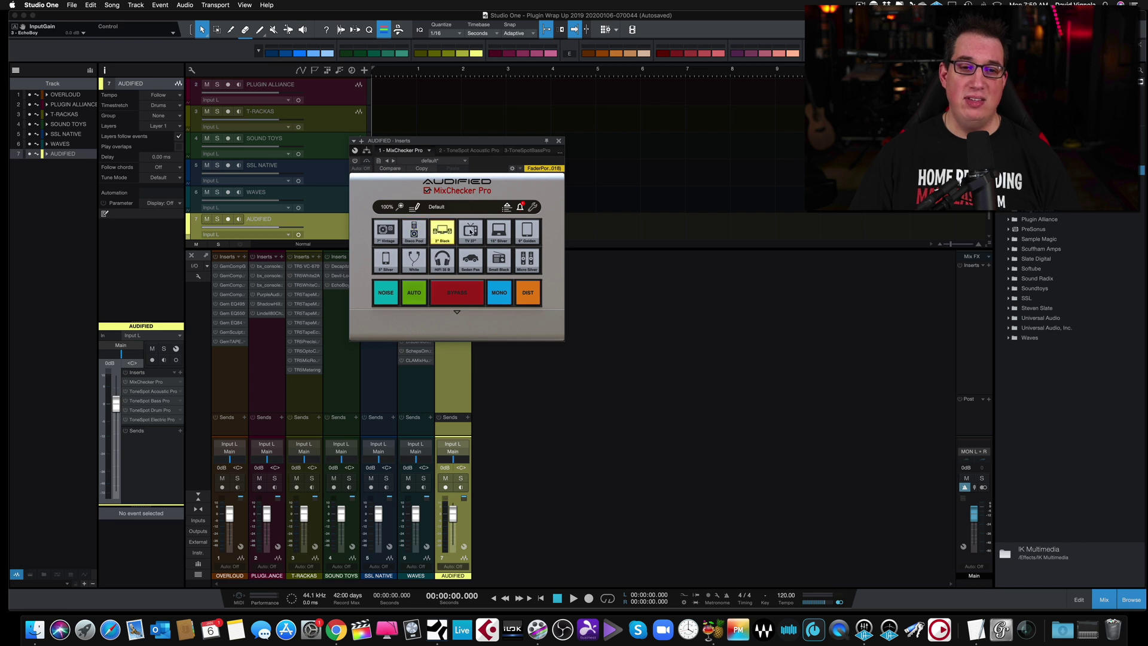
left_click(470, 231)
left_click(499, 231)
left_click(526, 231)
left_click(527, 260)
left_click(493, 263)
left_click(471, 262)
left_click(418, 263)
left_click(384, 263)
left_click(385, 231)
left_click(414, 231)
left_click(441, 232)
left_click(470, 231)
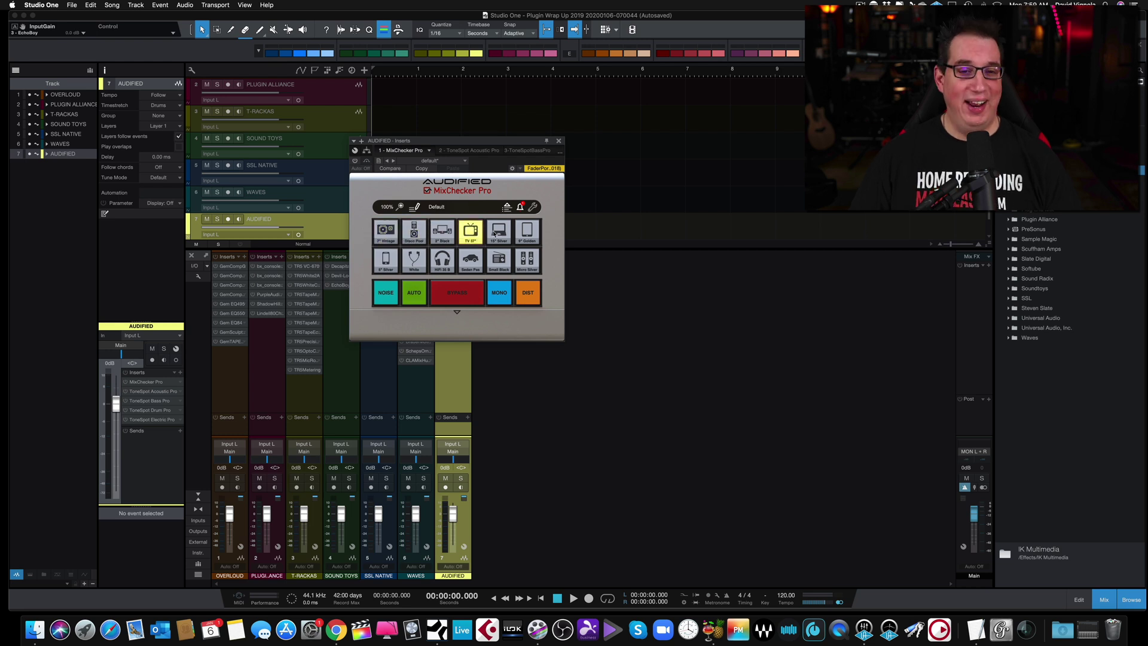
left_click(498, 233)
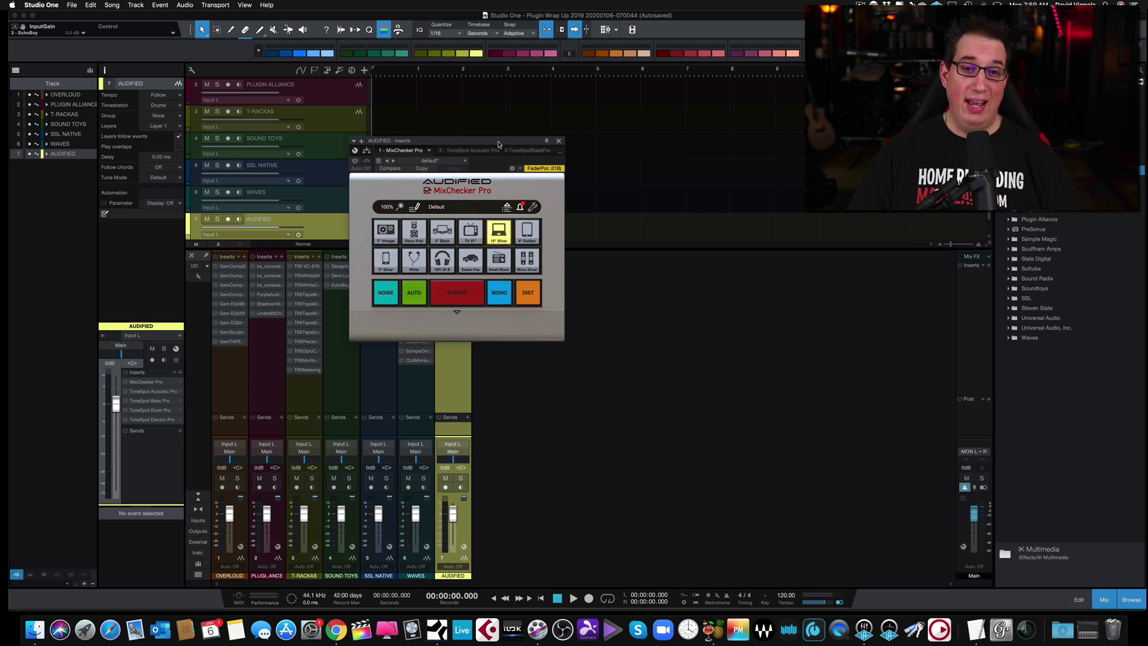
left_click_drag(500, 143, 499, 139)
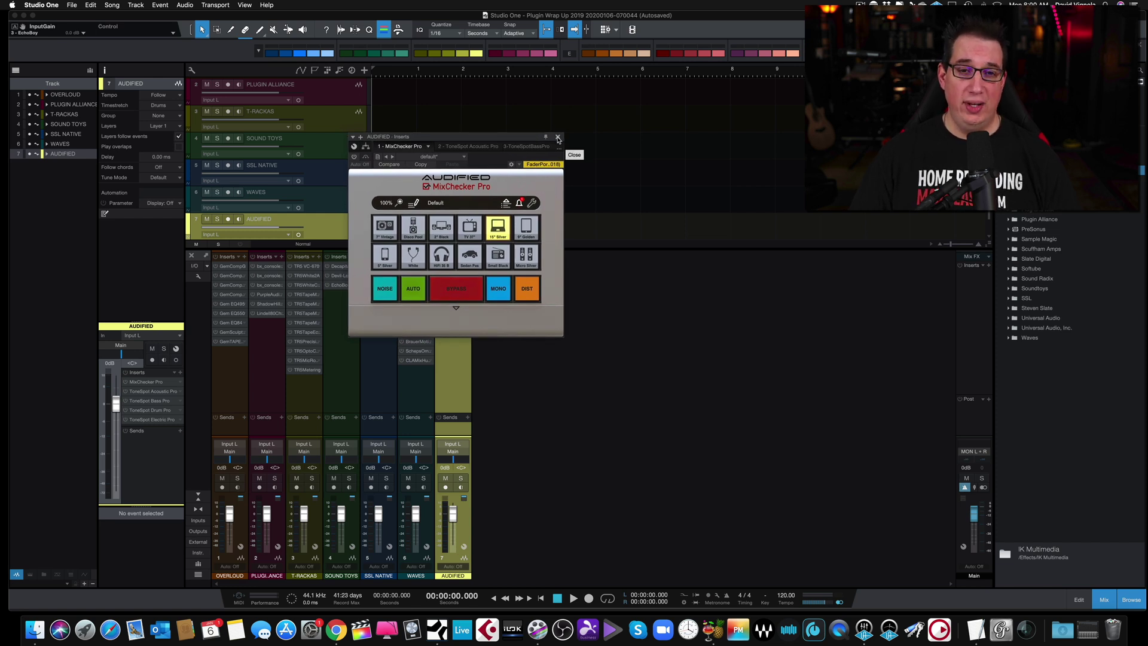
left_click(557, 139)
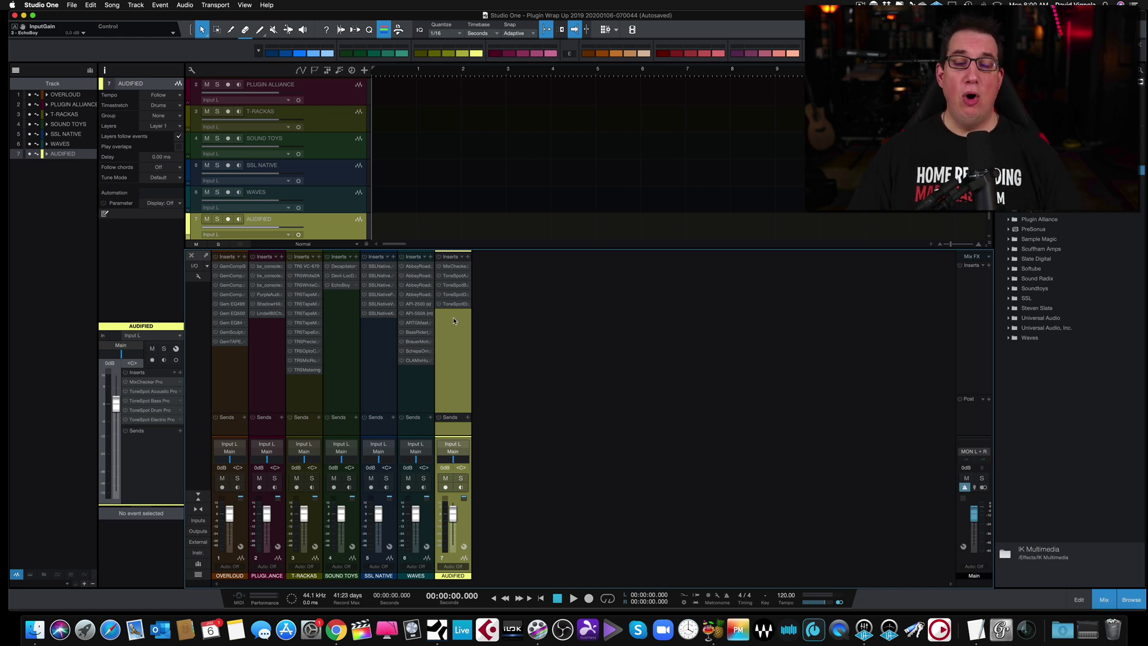
Step: Open the ToneSpot Acoustic Pro plug-in on the AUDIFIED channel and examine its control sections
left_click(456, 278)
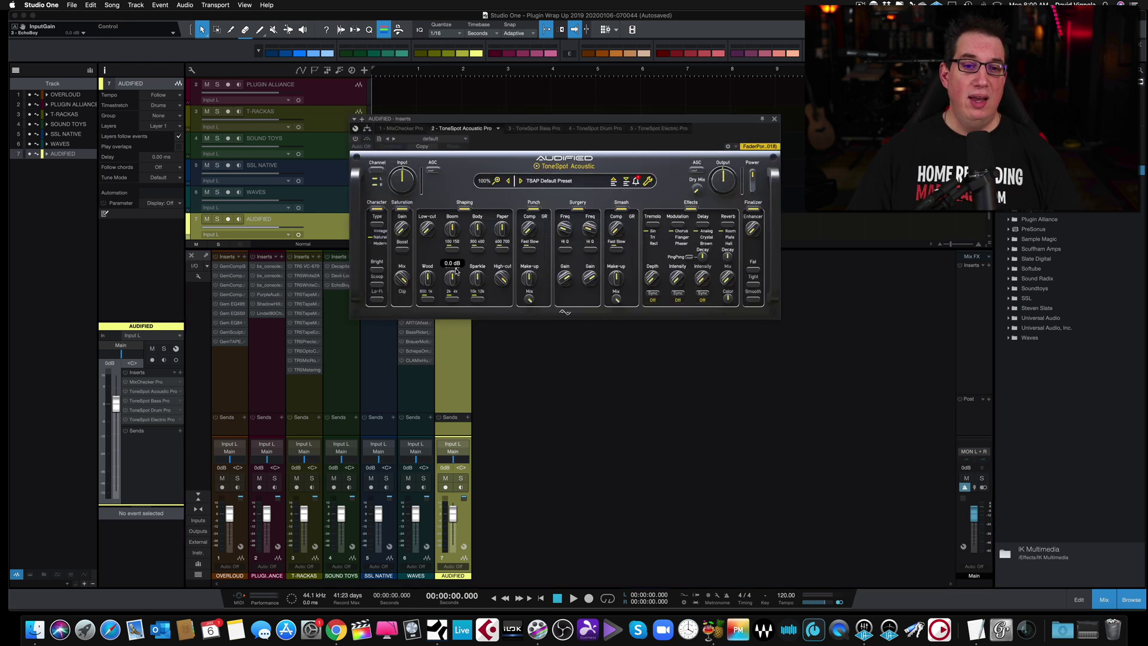
left_click_drag(478, 119, 360, 178)
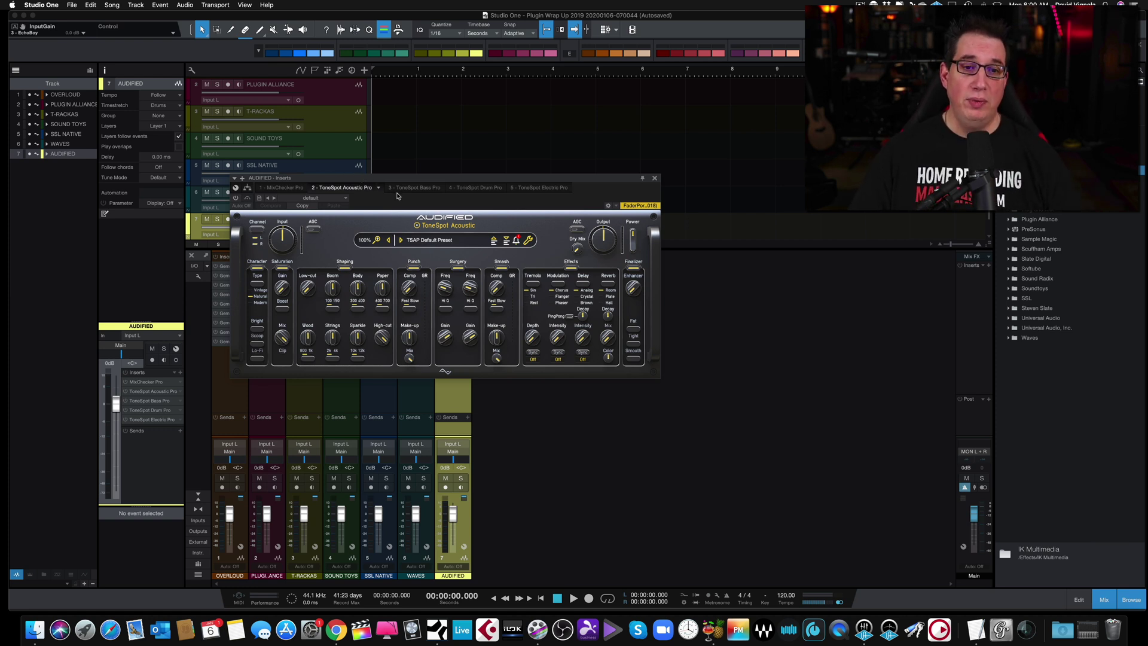
mouse_move(319, 329)
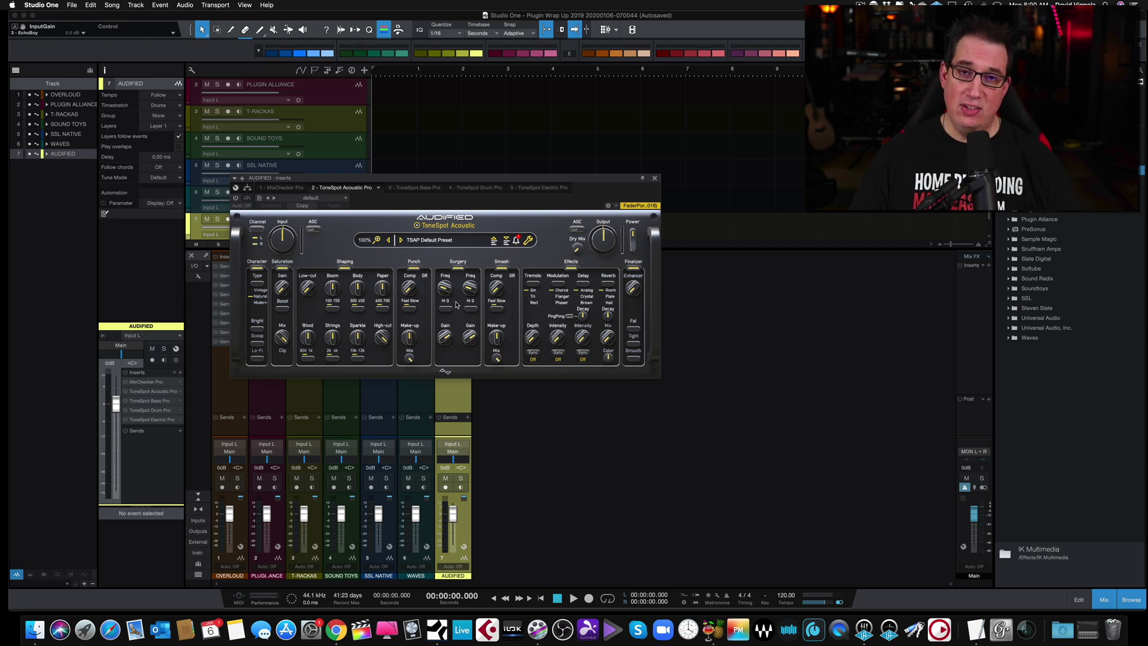
Step: View the ToneSpot Bass Pro and ToneSpot Drum Pro plug-ins on the AUDIFIED channel one after the other
left_click_drag(432, 179, 430, 162)
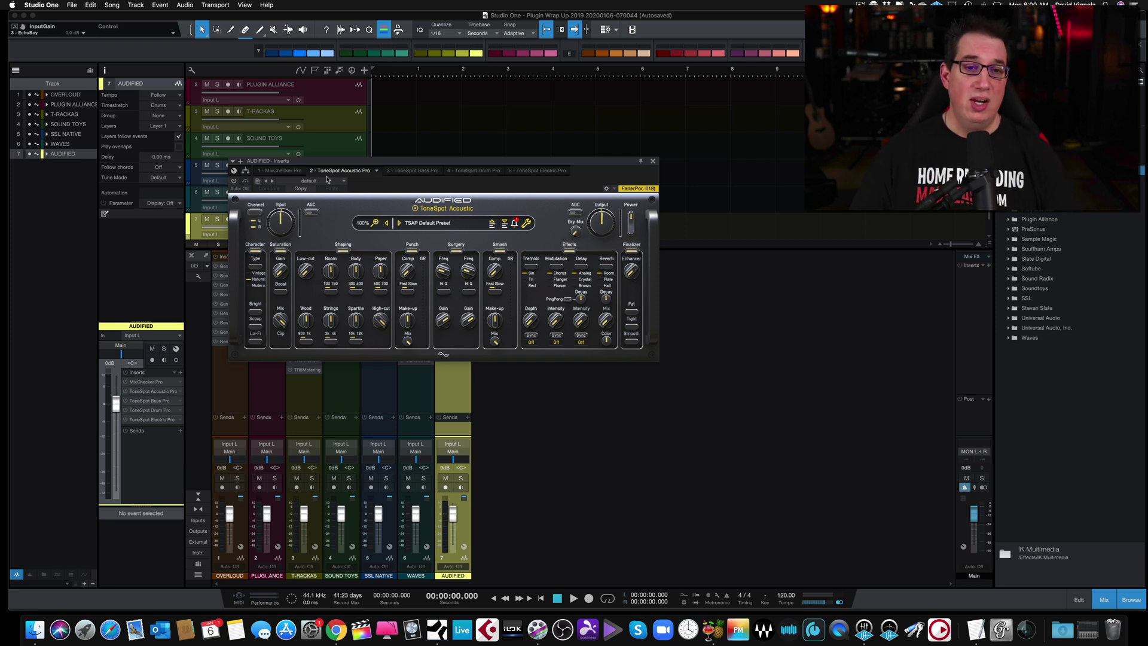
left_click(399, 171)
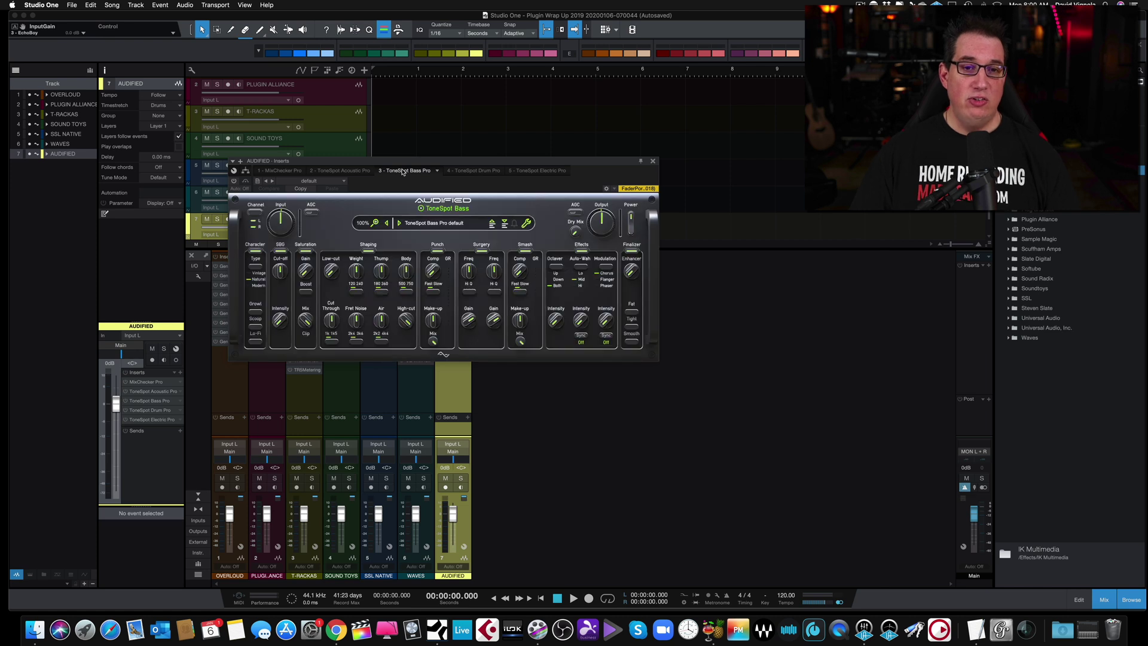
left_click(465, 171)
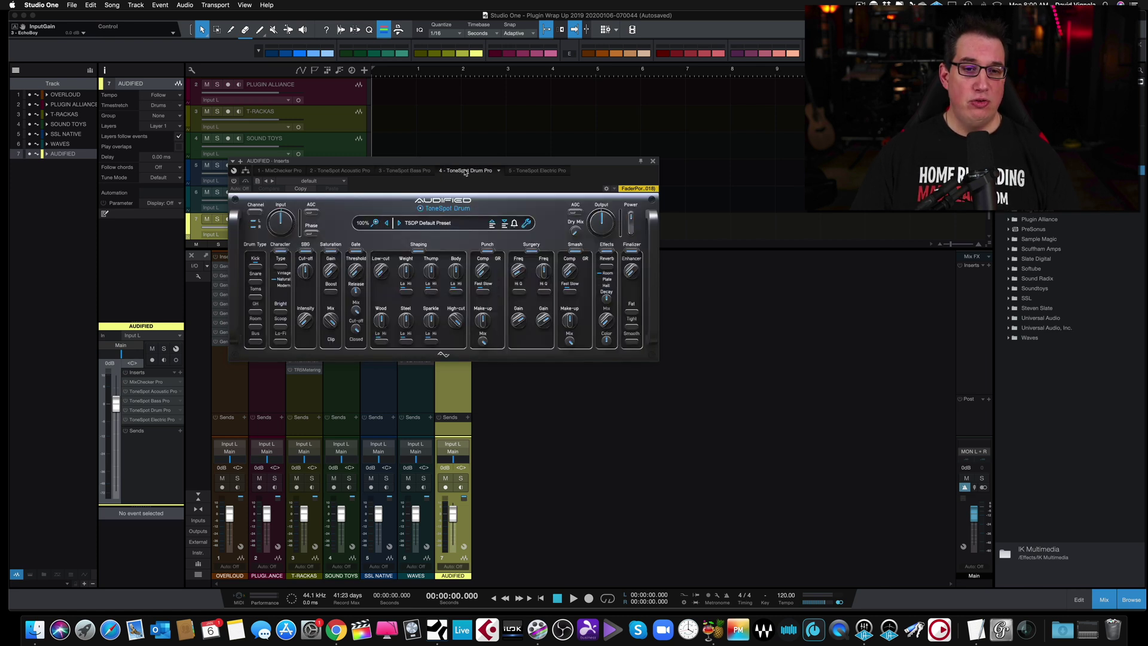
Step: Show the ToneSpot Electric Pro plug-in, examine its control sections, and close the AUDIFIED plug-in window
left_click(527, 173)
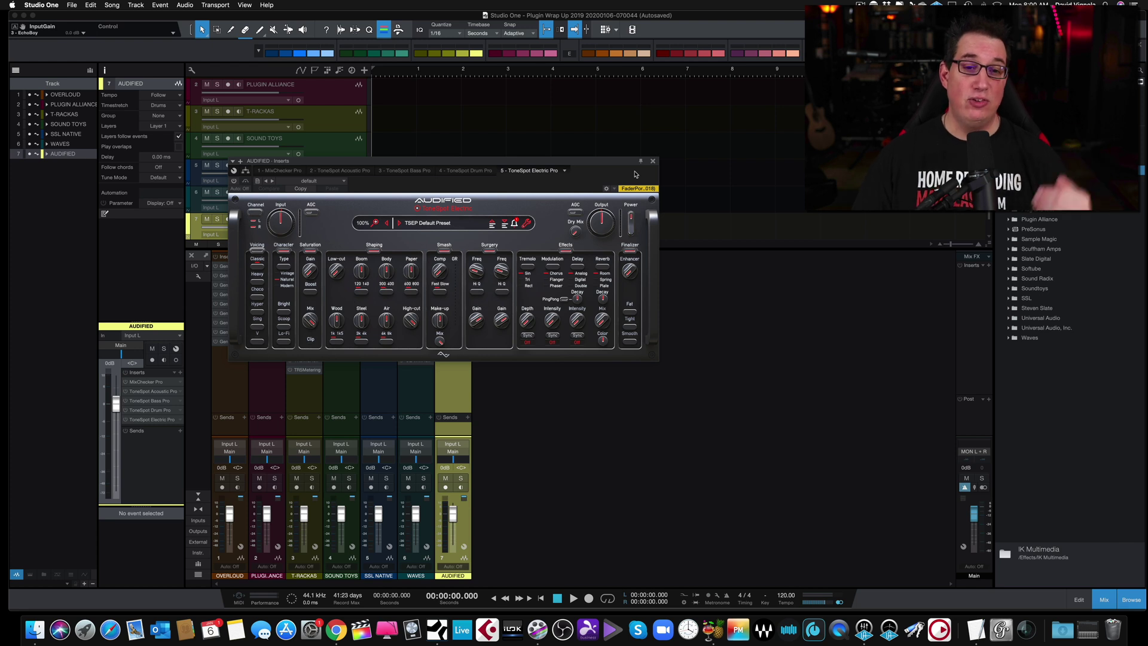
left_click_drag(554, 161, 556, 157)
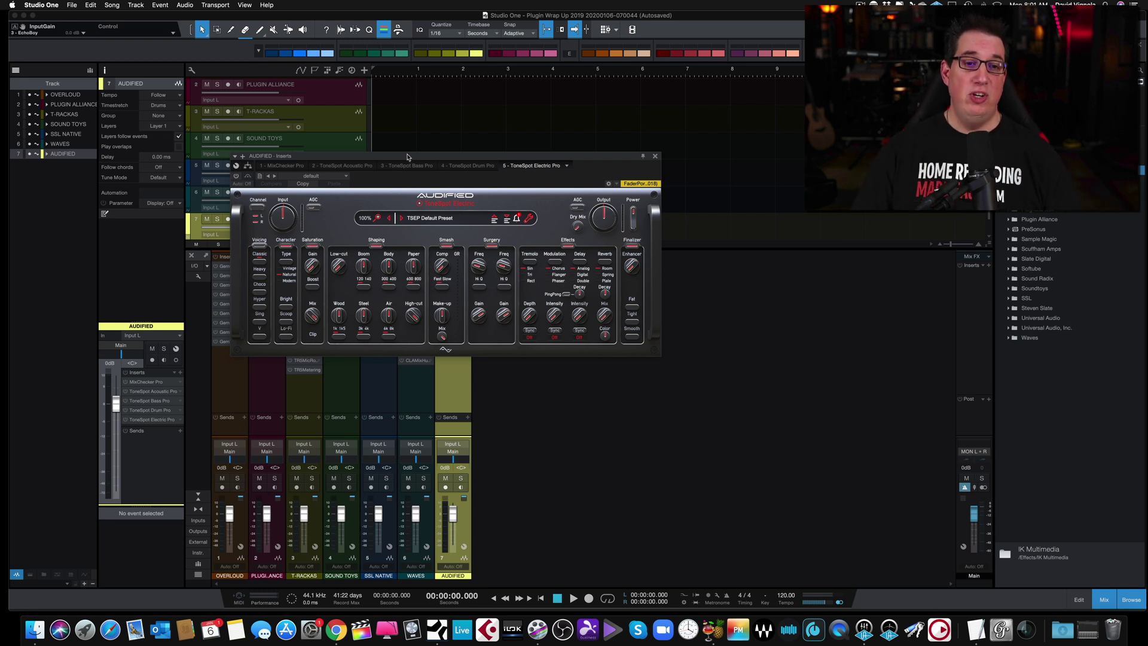
left_click_drag(407, 158, 423, 154)
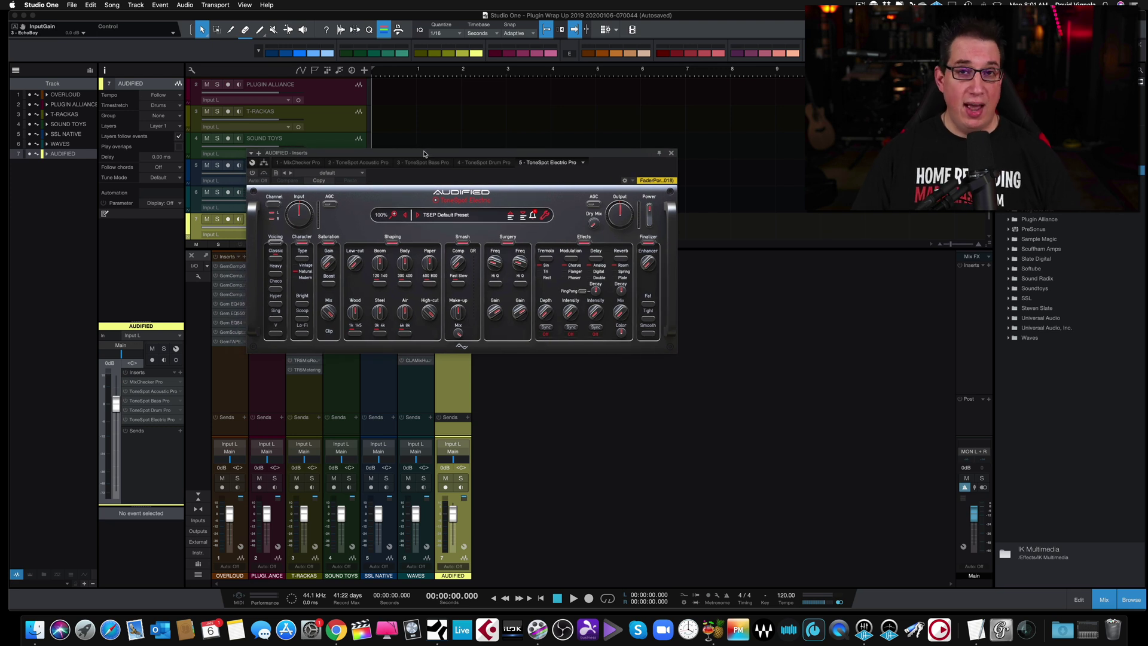
left_click_drag(417, 156, 424, 165)
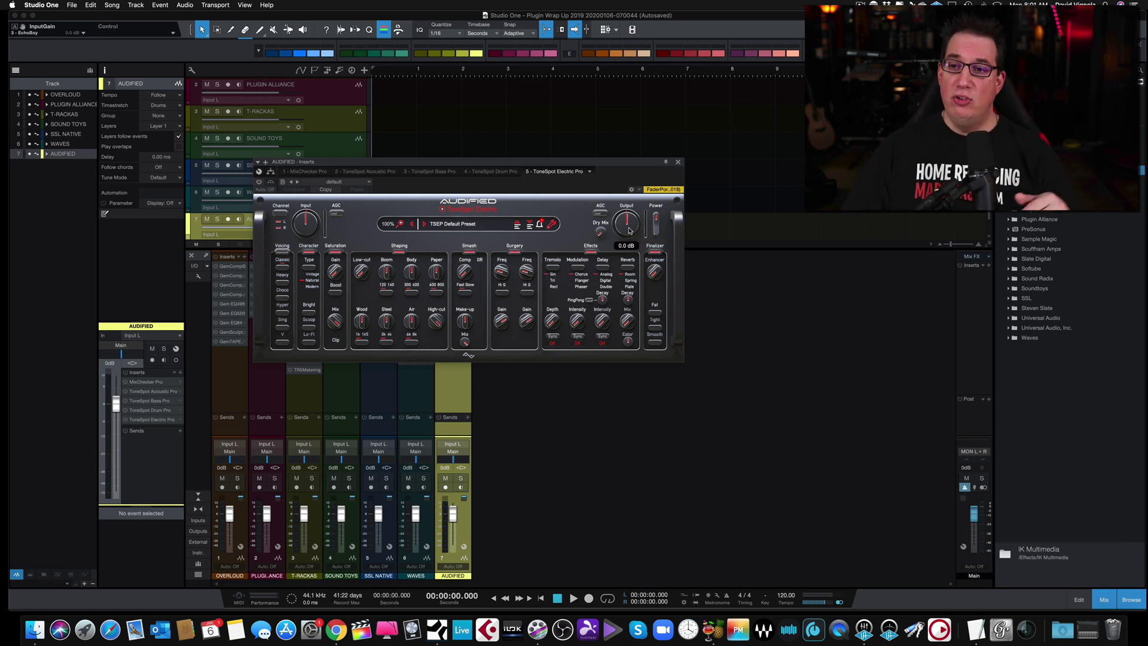
left_click(679, 162)
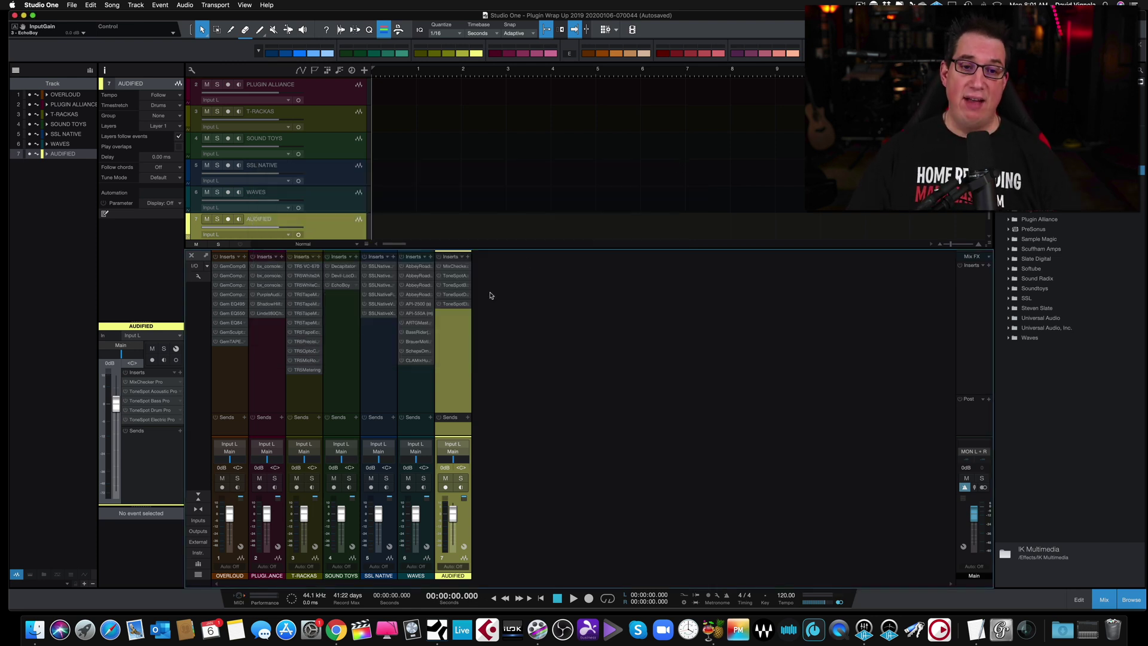